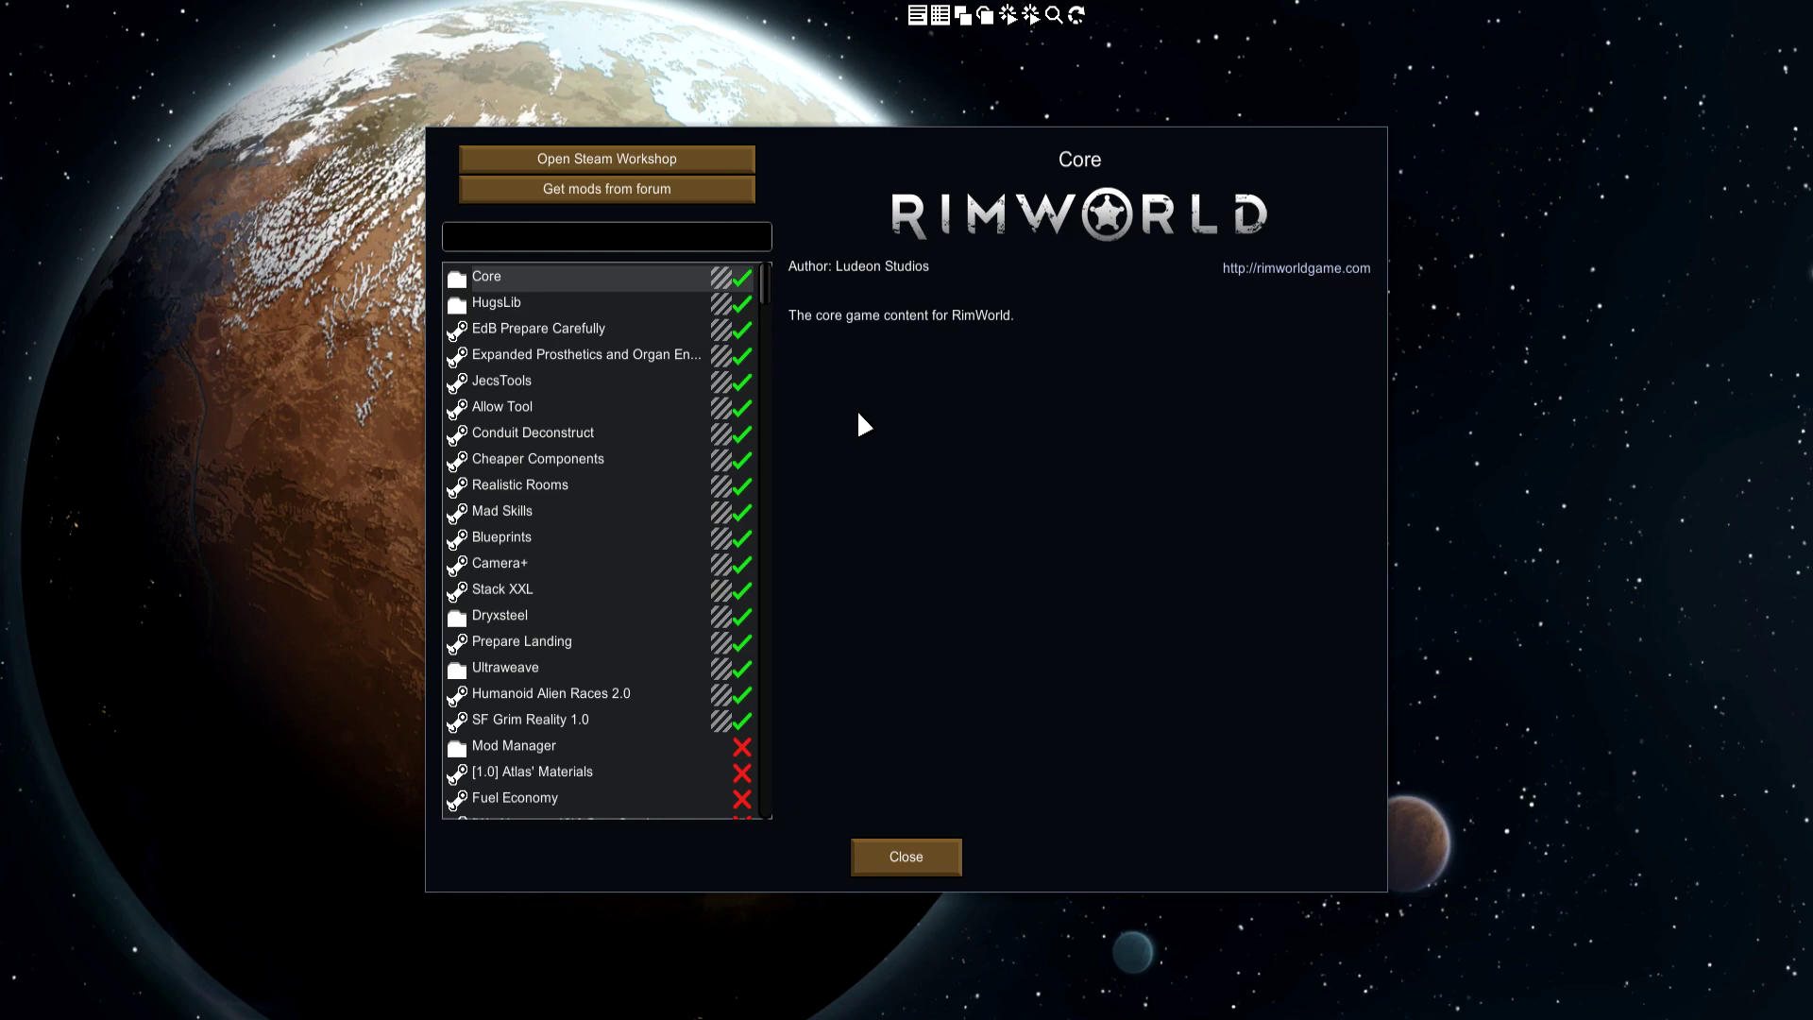
Step: Activate the Mod Manager mod, and dismiss the debug log with its auto-open option turned off
{"action": "left_click", "coordinate": [515, 748]}
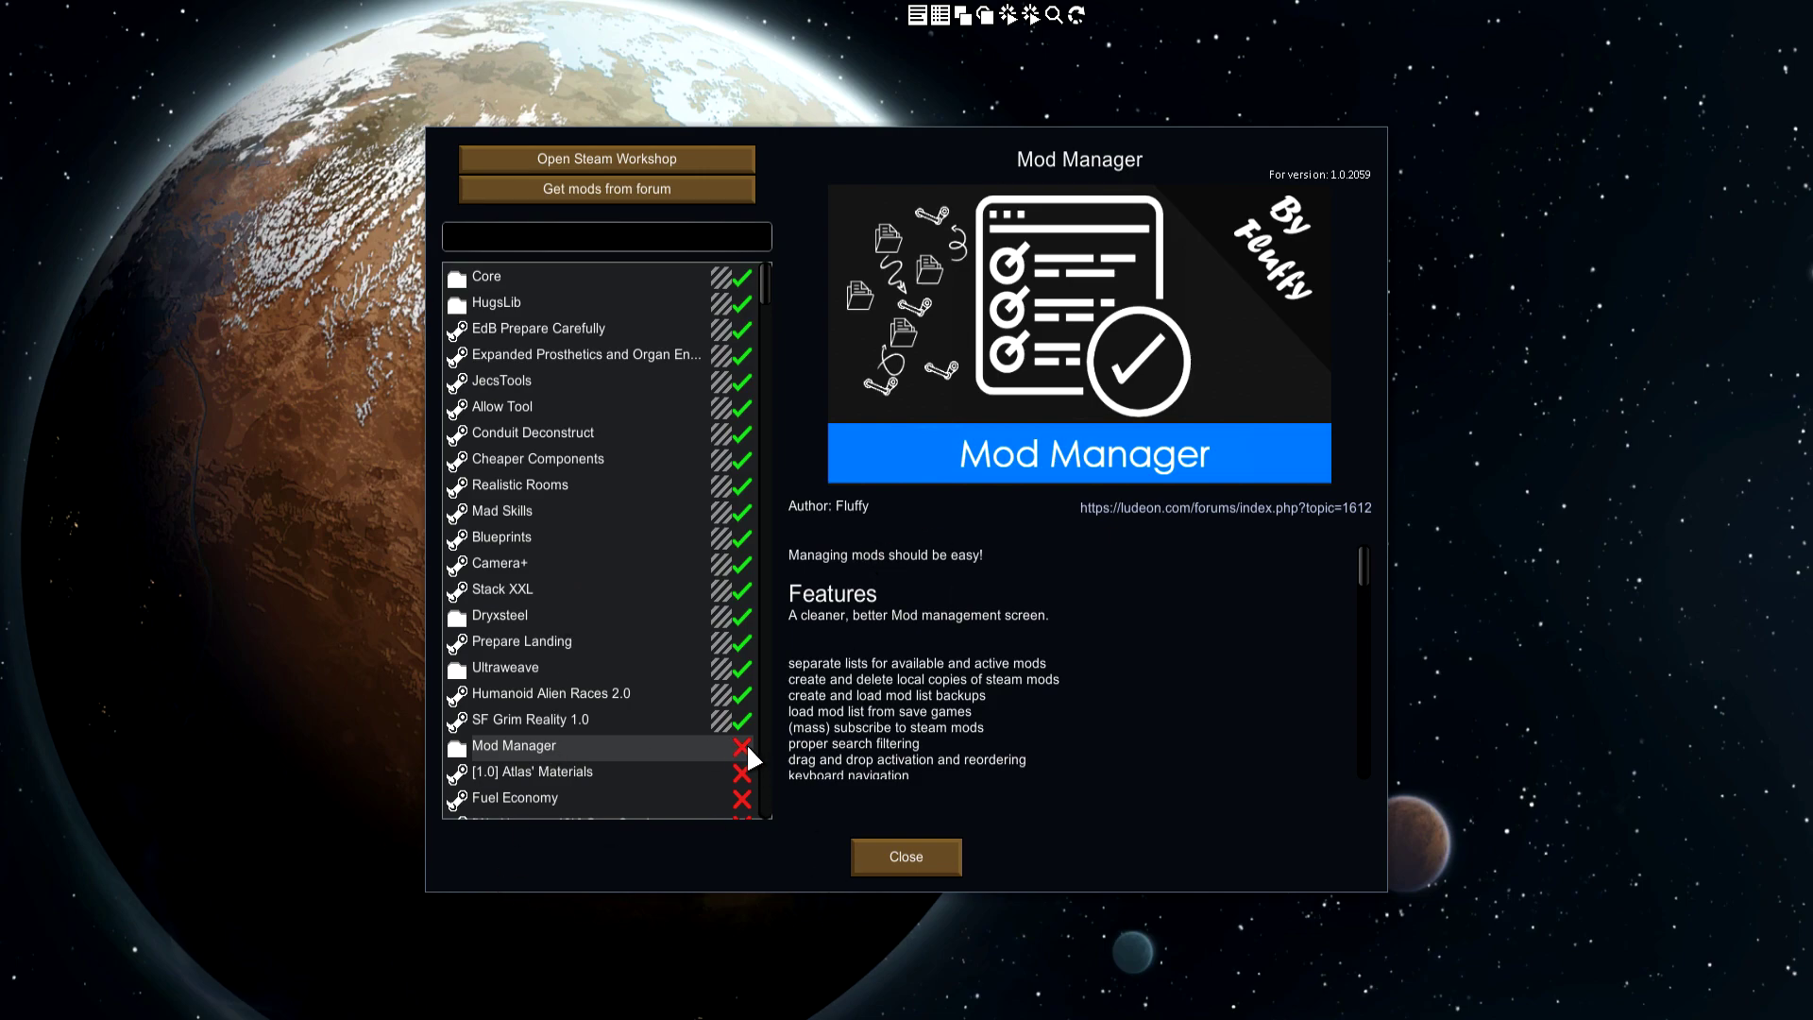
{"action": "left_click", "coordinate": [892, 852]}
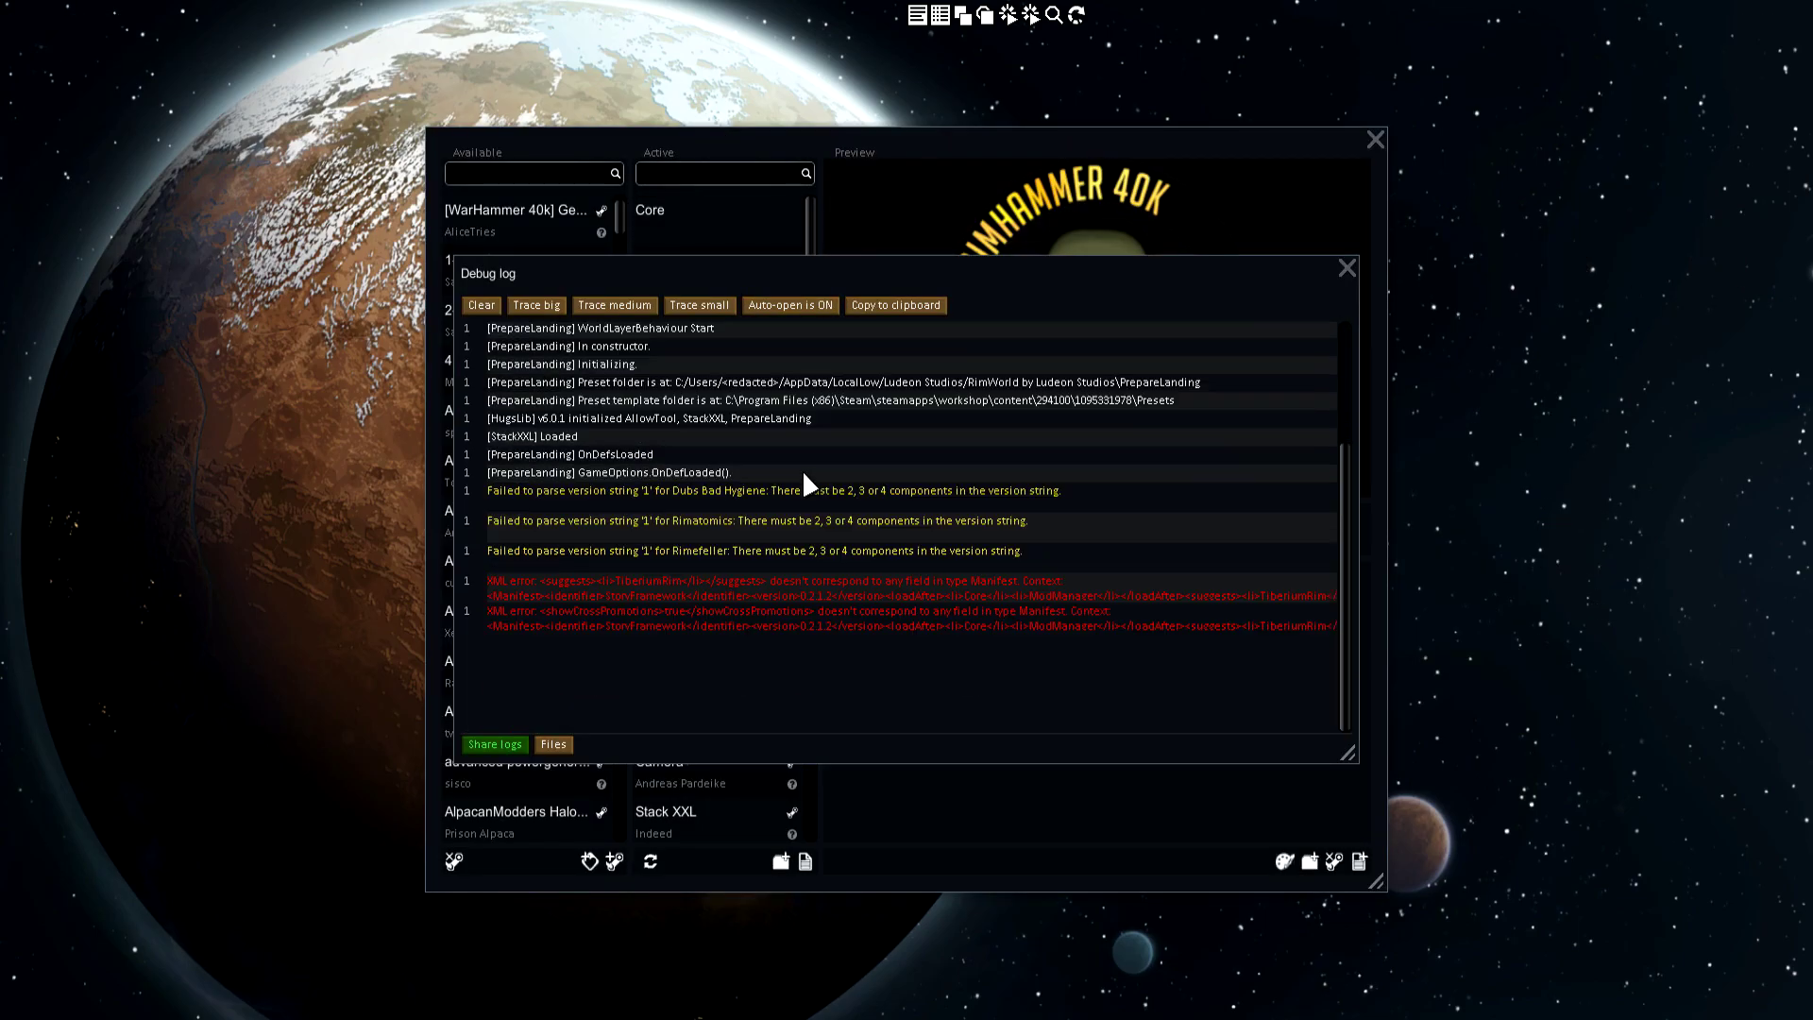
{"action": "left_click", "coordinate": [792, 305]}
{"action": "left_click", "coordinate": [1349, 270]}
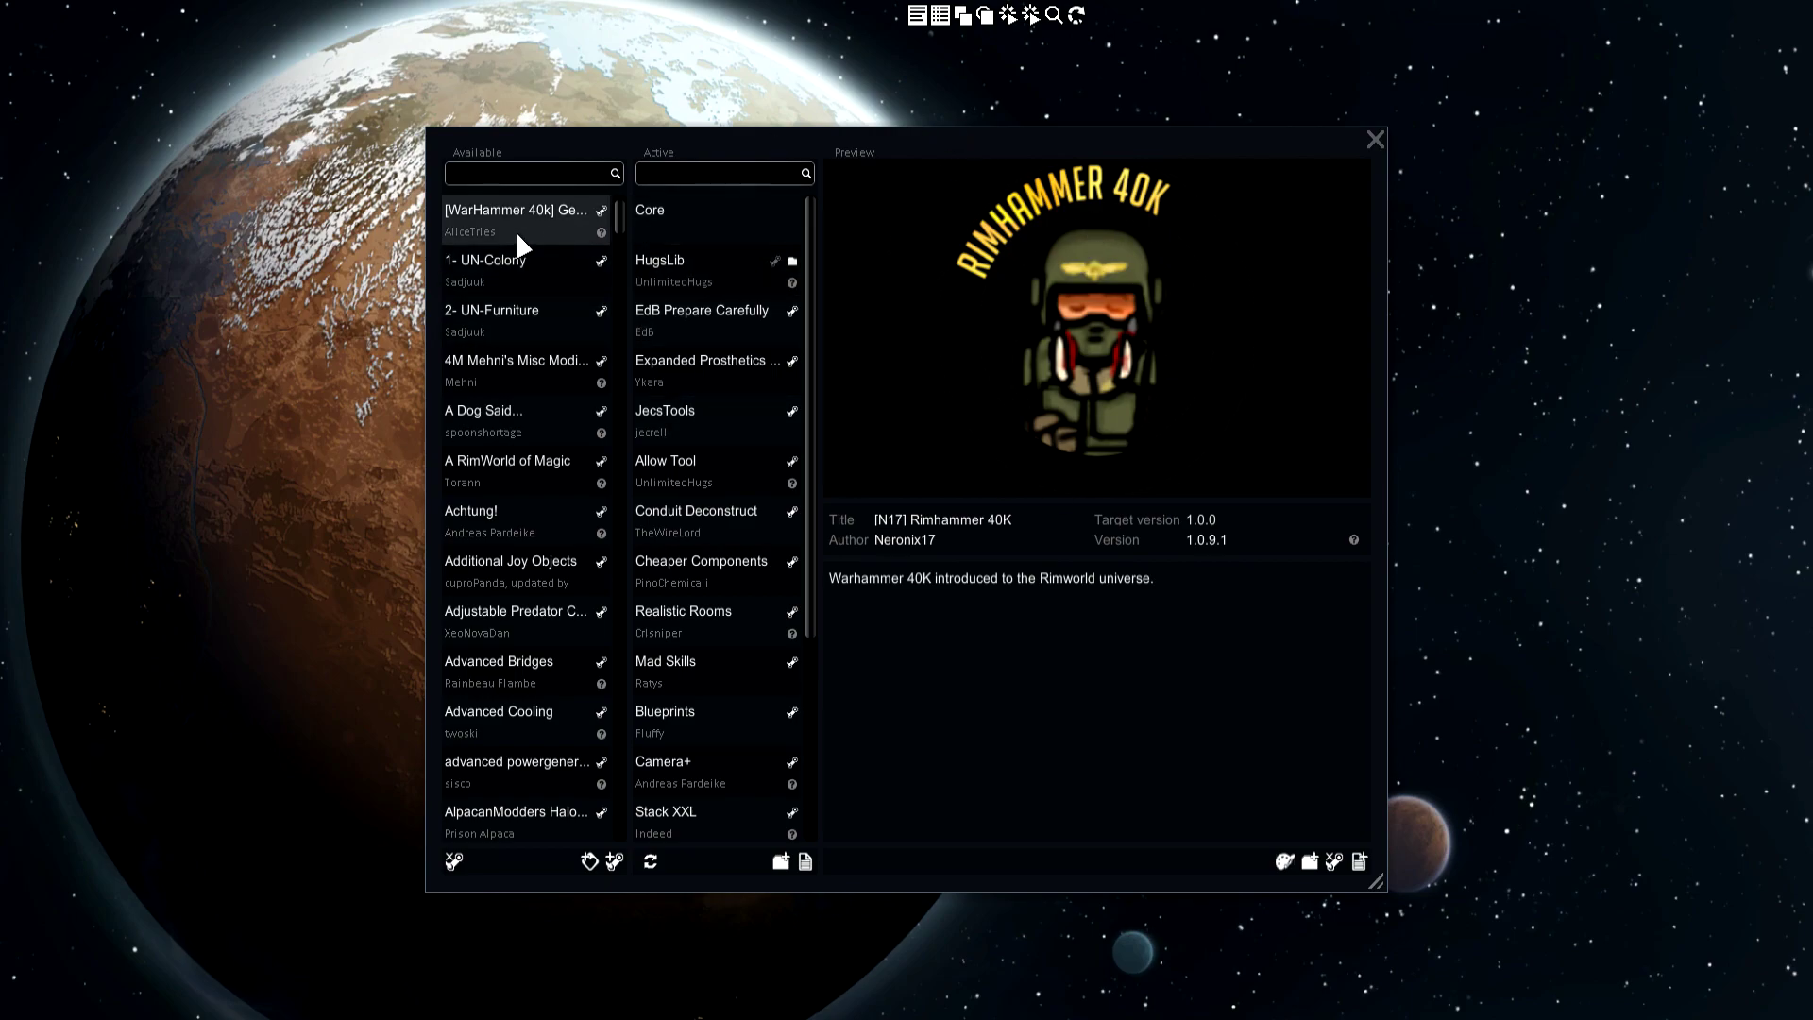
Step: Browse the available mods, previewing the [WarHammer 40k] mod and [T4] Stalin's Weapon Pack
{"action": "left_click", "coordinate": [519, 207]}
{"action": "scroll", "coordinate": [486, 249], "scroll_direction": "up", "scroll_amount": 2}
{"action": "left_click", "coordinate": [507, 264]}
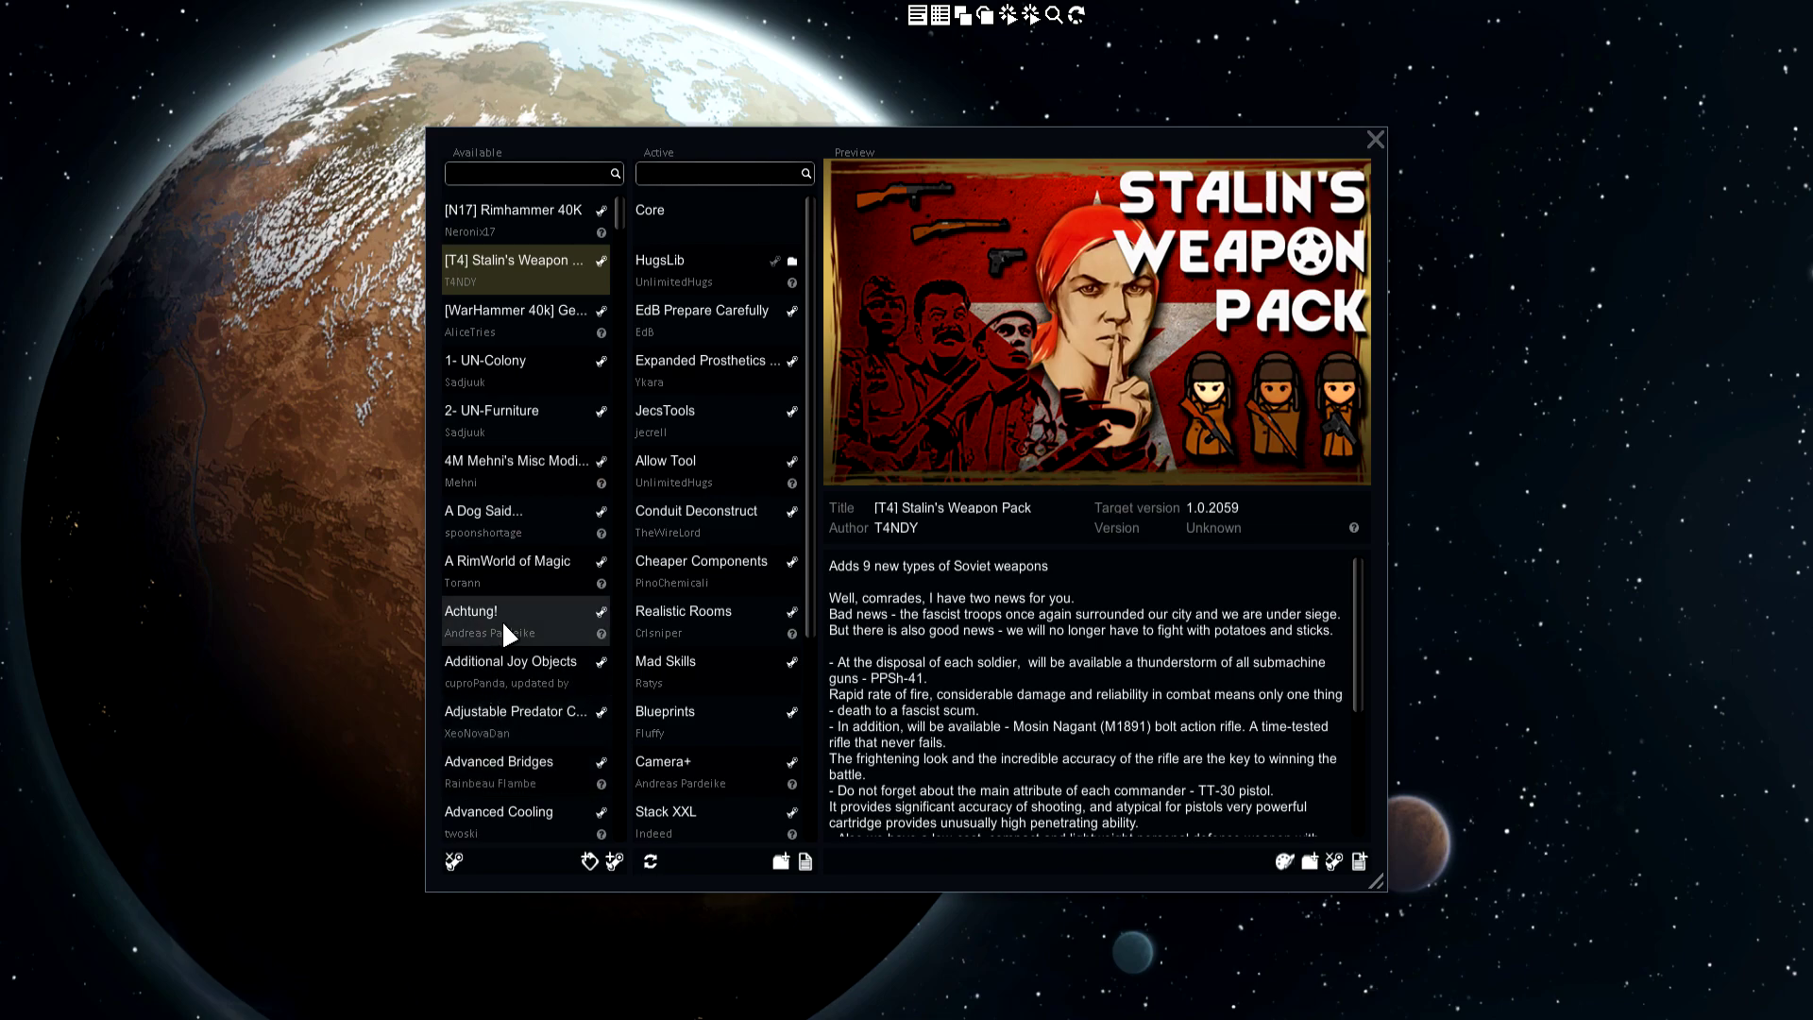
{"action": "scroll", "coordinate": [501, 620], "scroll_direction": "down", "scroll_amount": 5}
{"action": "scroll", "coordinate": [508, 628], "scroll_direction": "down", "scroll_amount": 10}
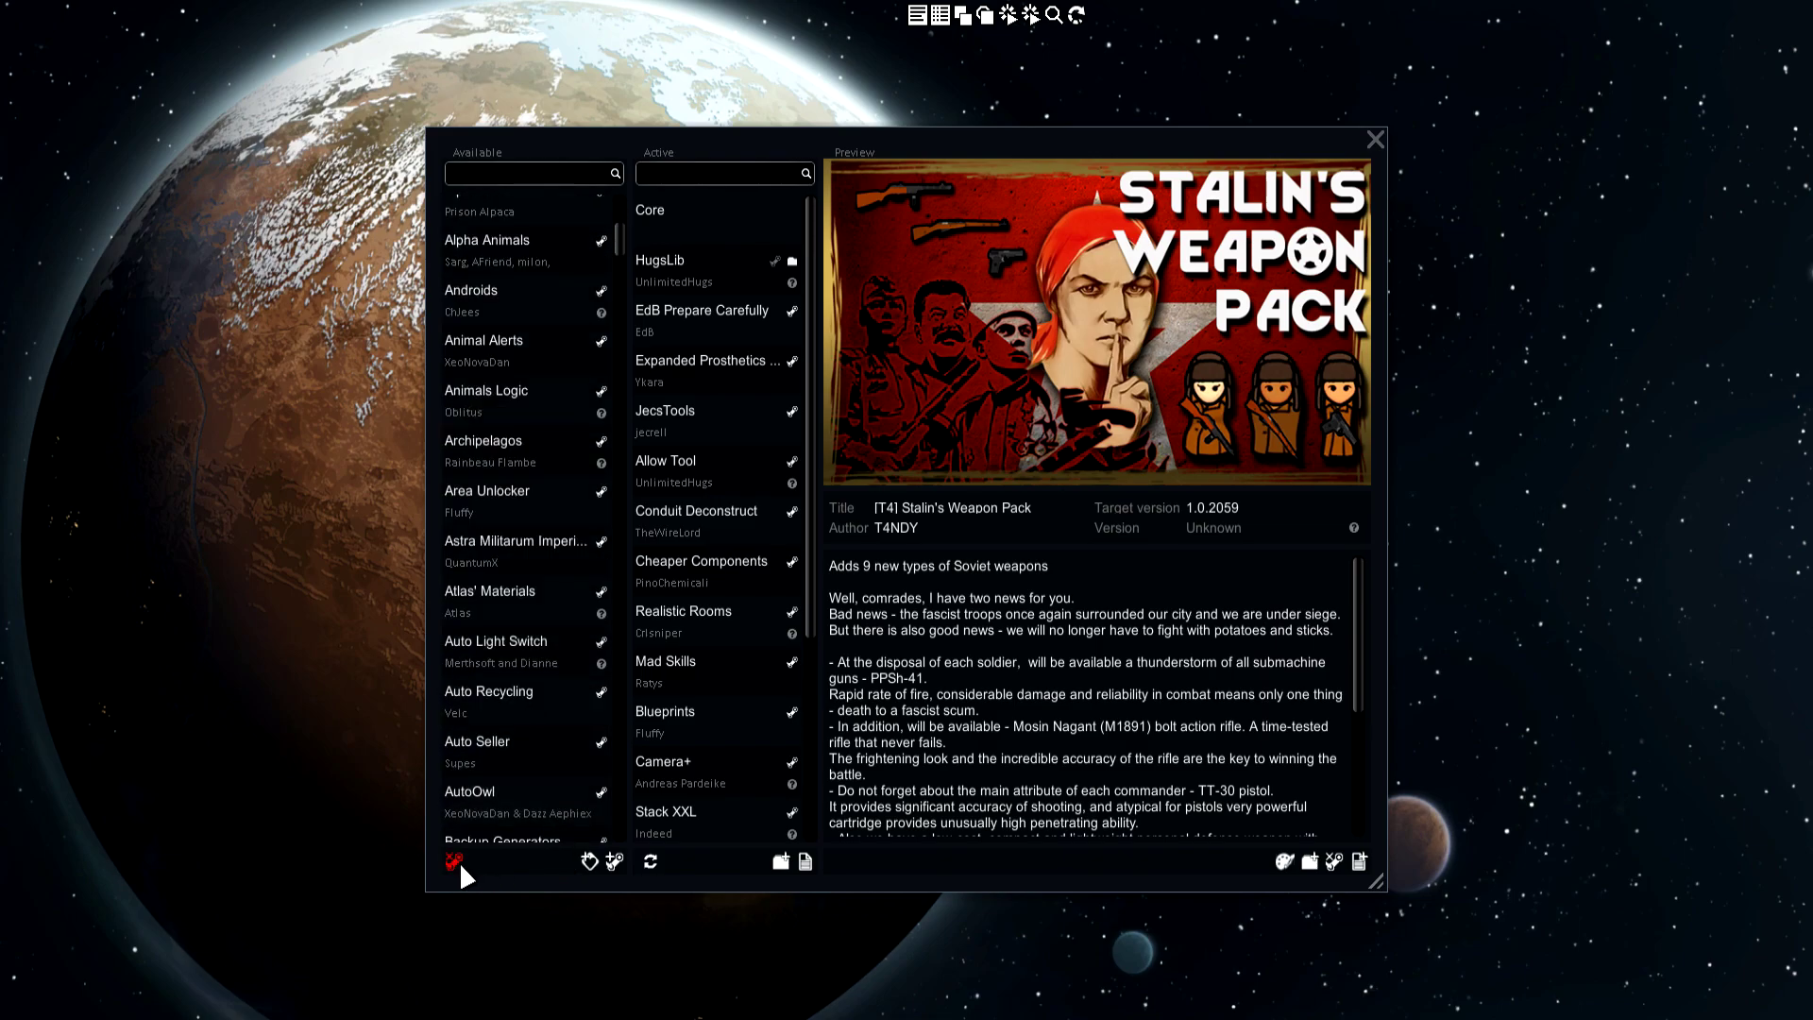
{"action": "scroll", "coordinate": [546, 767], "scroll_direction": "down", "scroll_amount": 20}
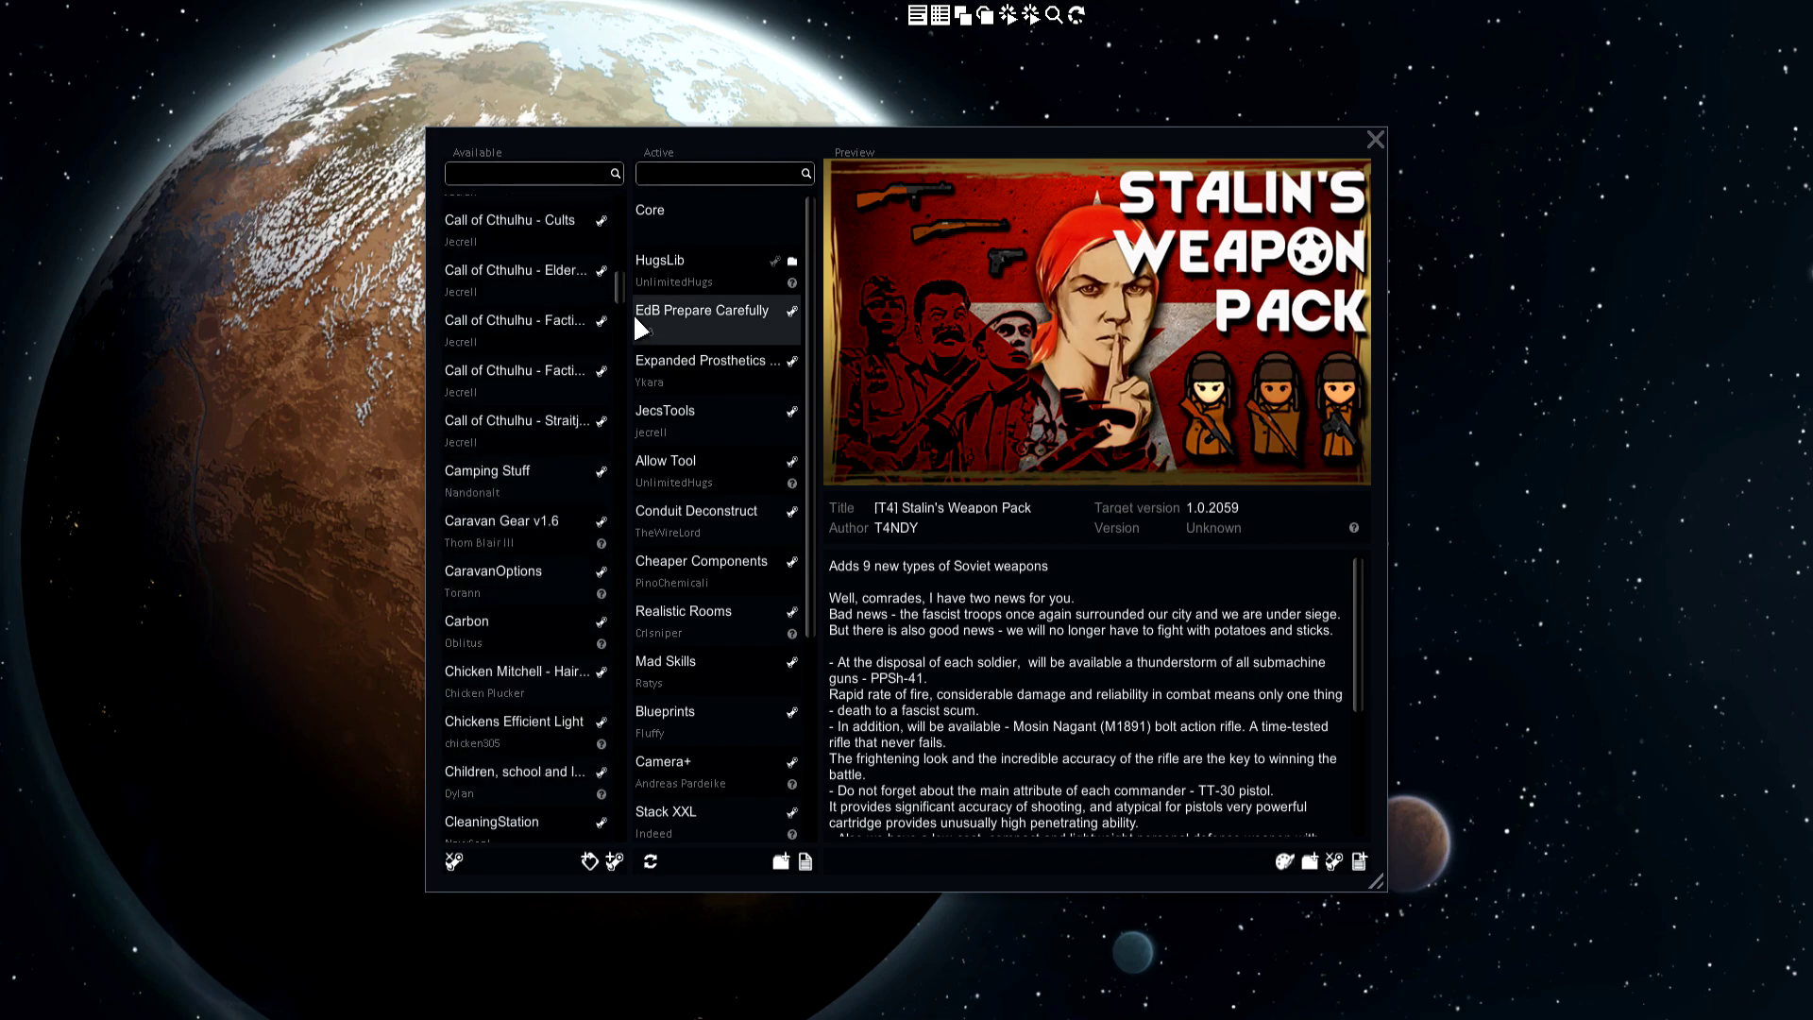
{"action": "scroll", "coordinate": [506, 503], "scroll_direction": "up", "scroll_amount": 15}
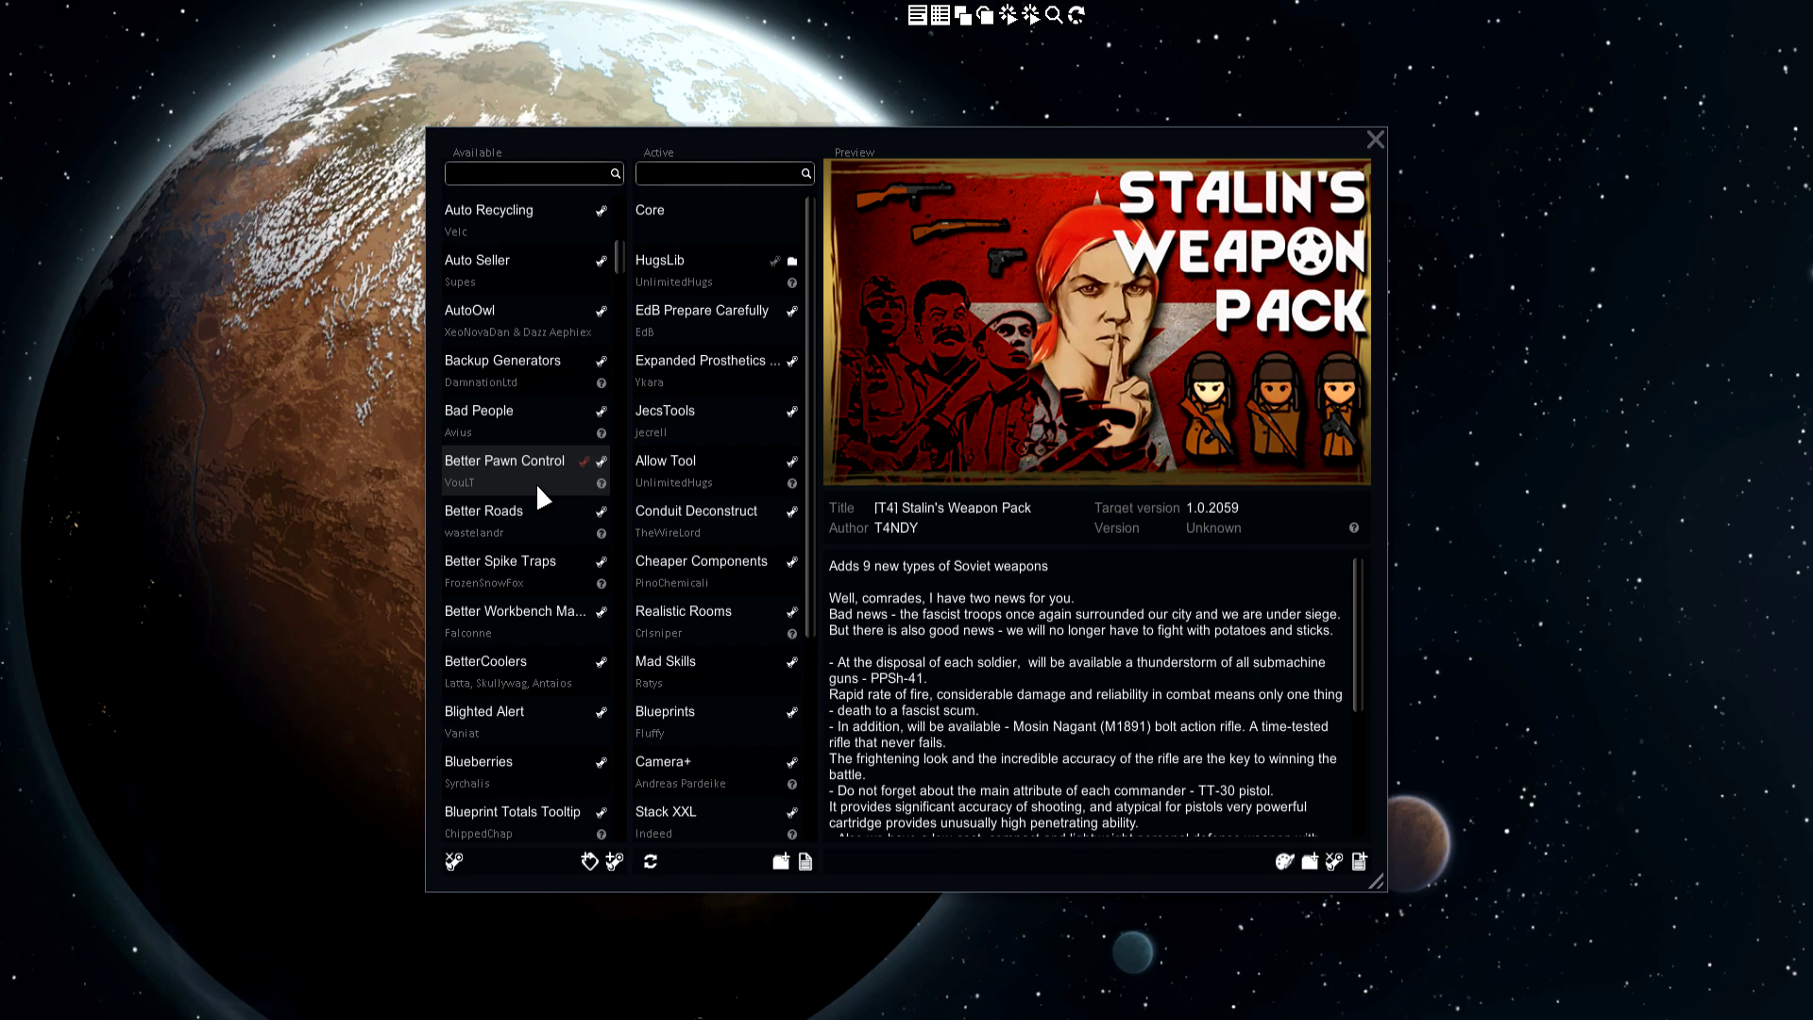
{"action": "scroll", "coordinate": [535, 483], "scroll_direction": "up", "scroll_amount": 15}
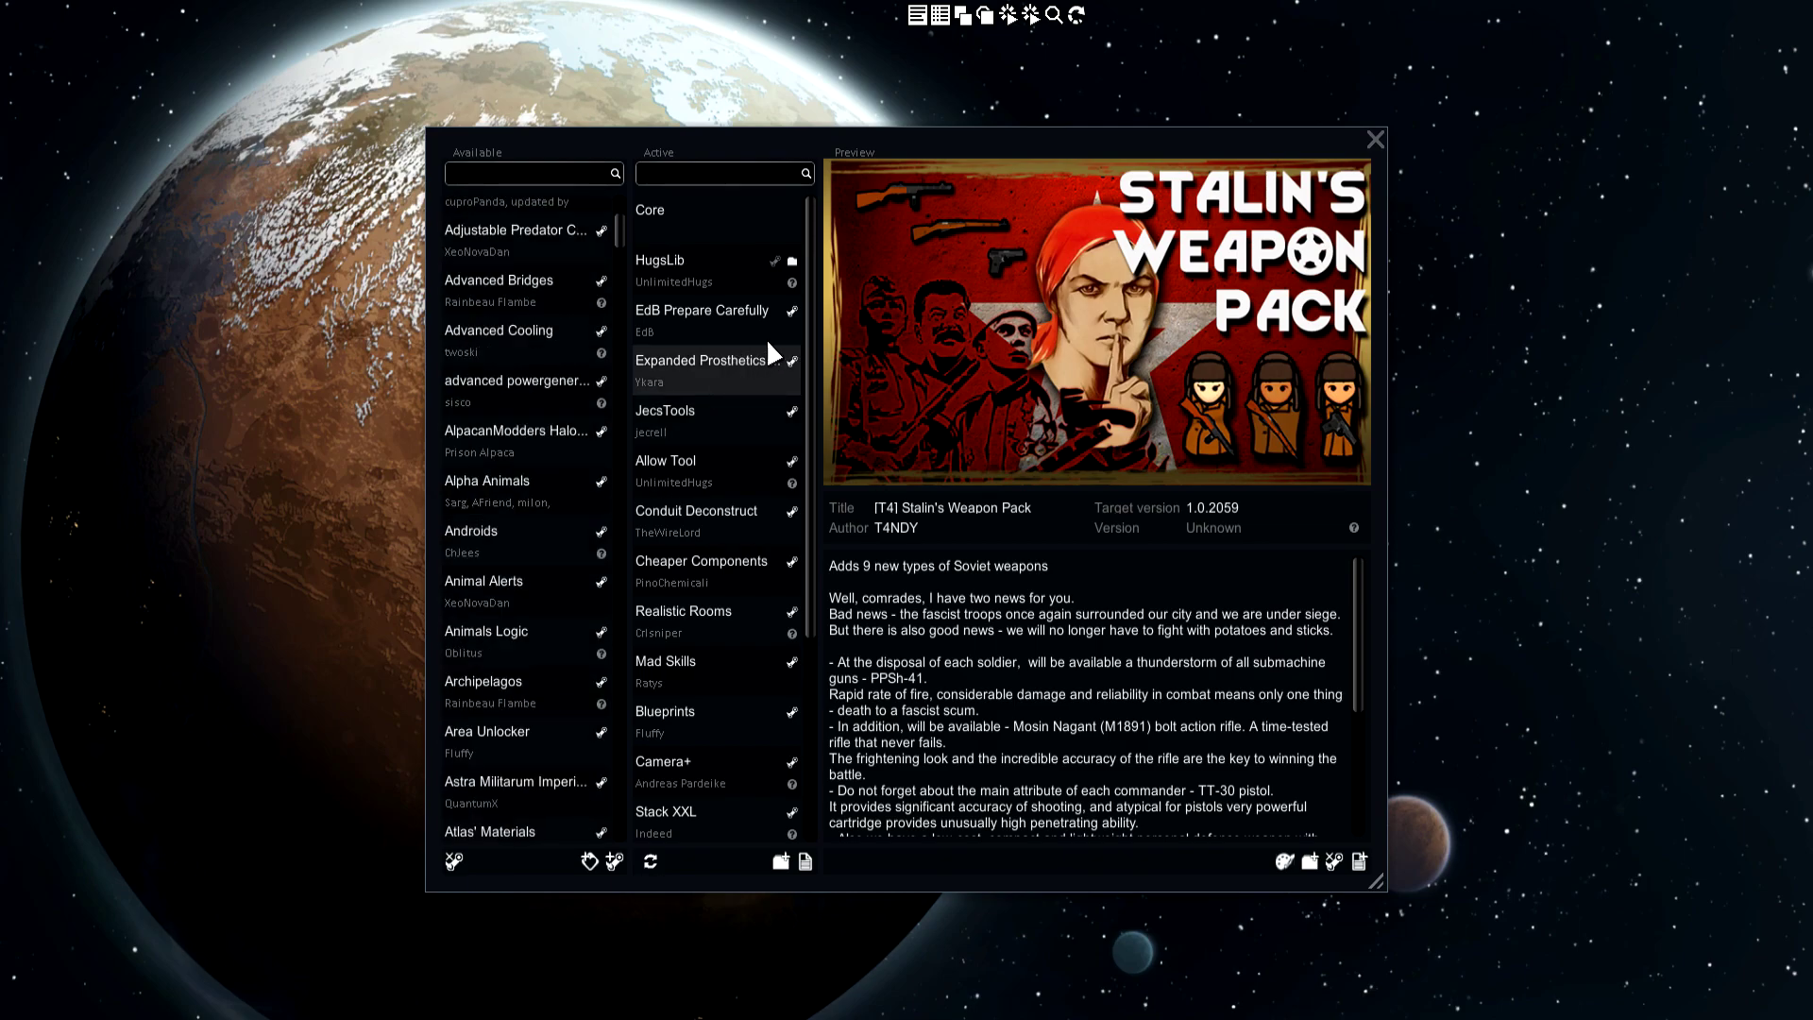
Step: Load the saved Mod Showcase list as the active mod list
{"action": "left_click", "coordinate": [803, 860]}
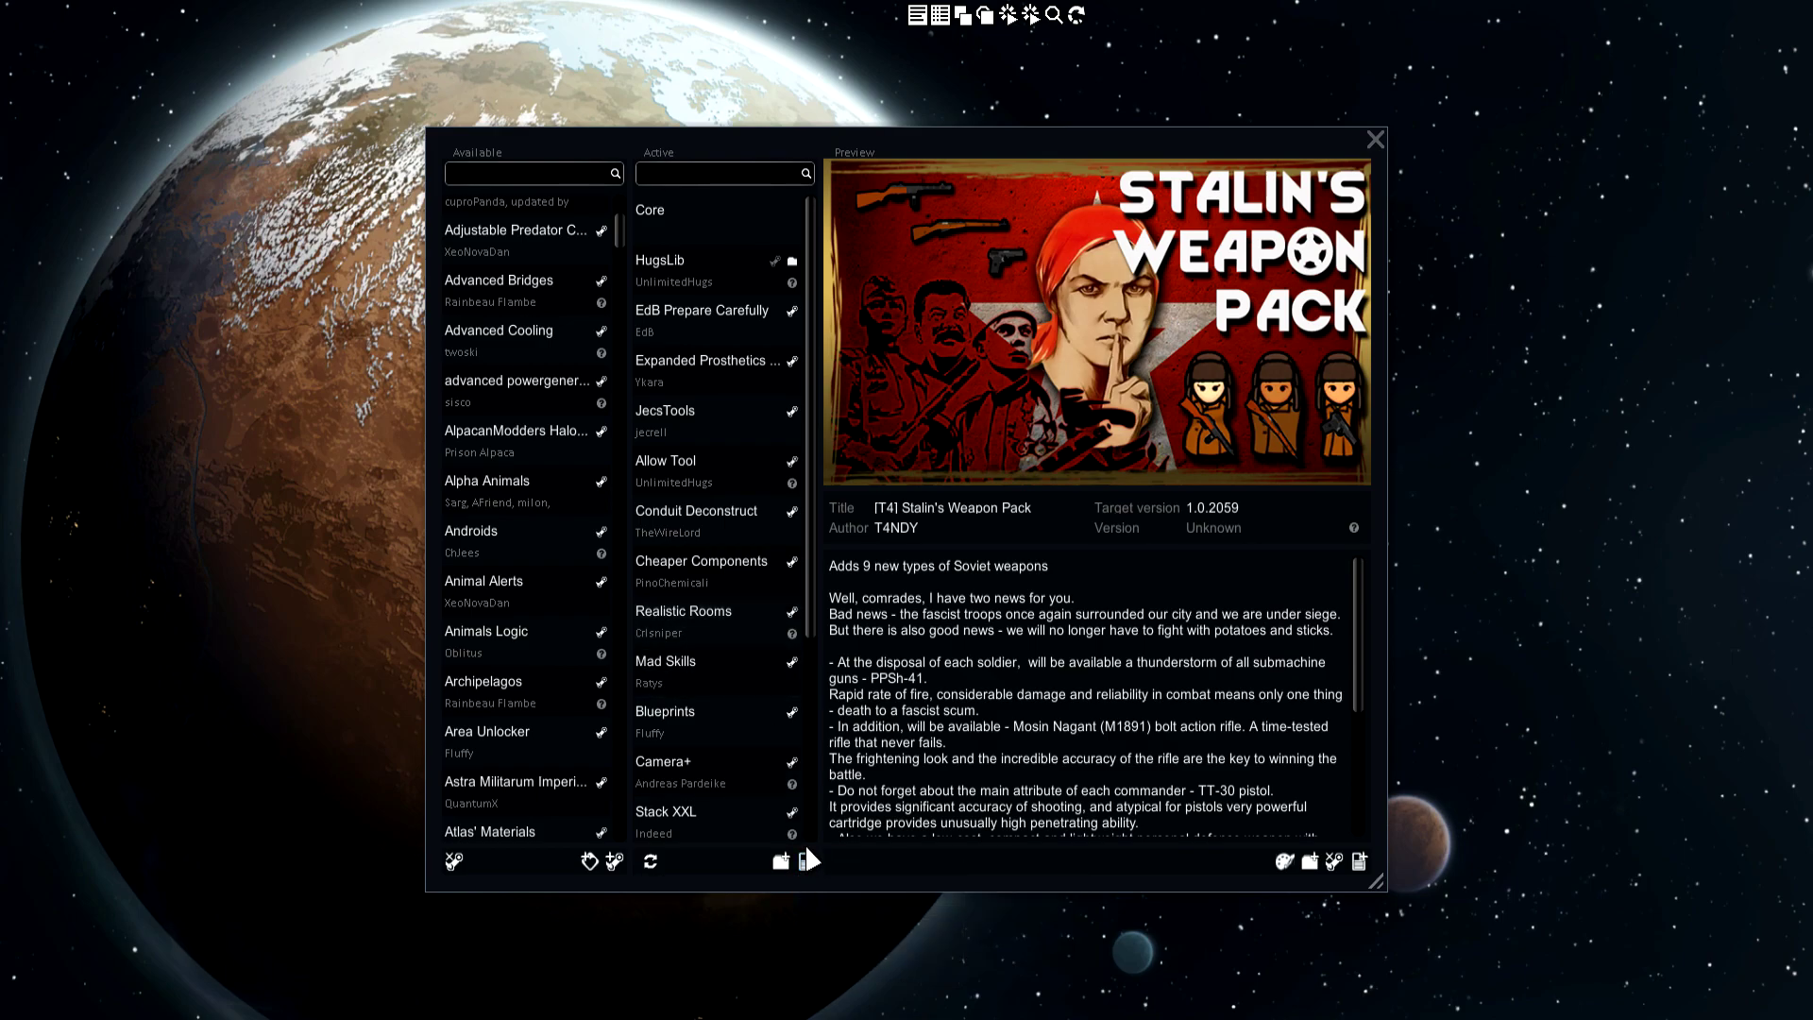
{"action": "left_click", "coordinate": [806, 861]}
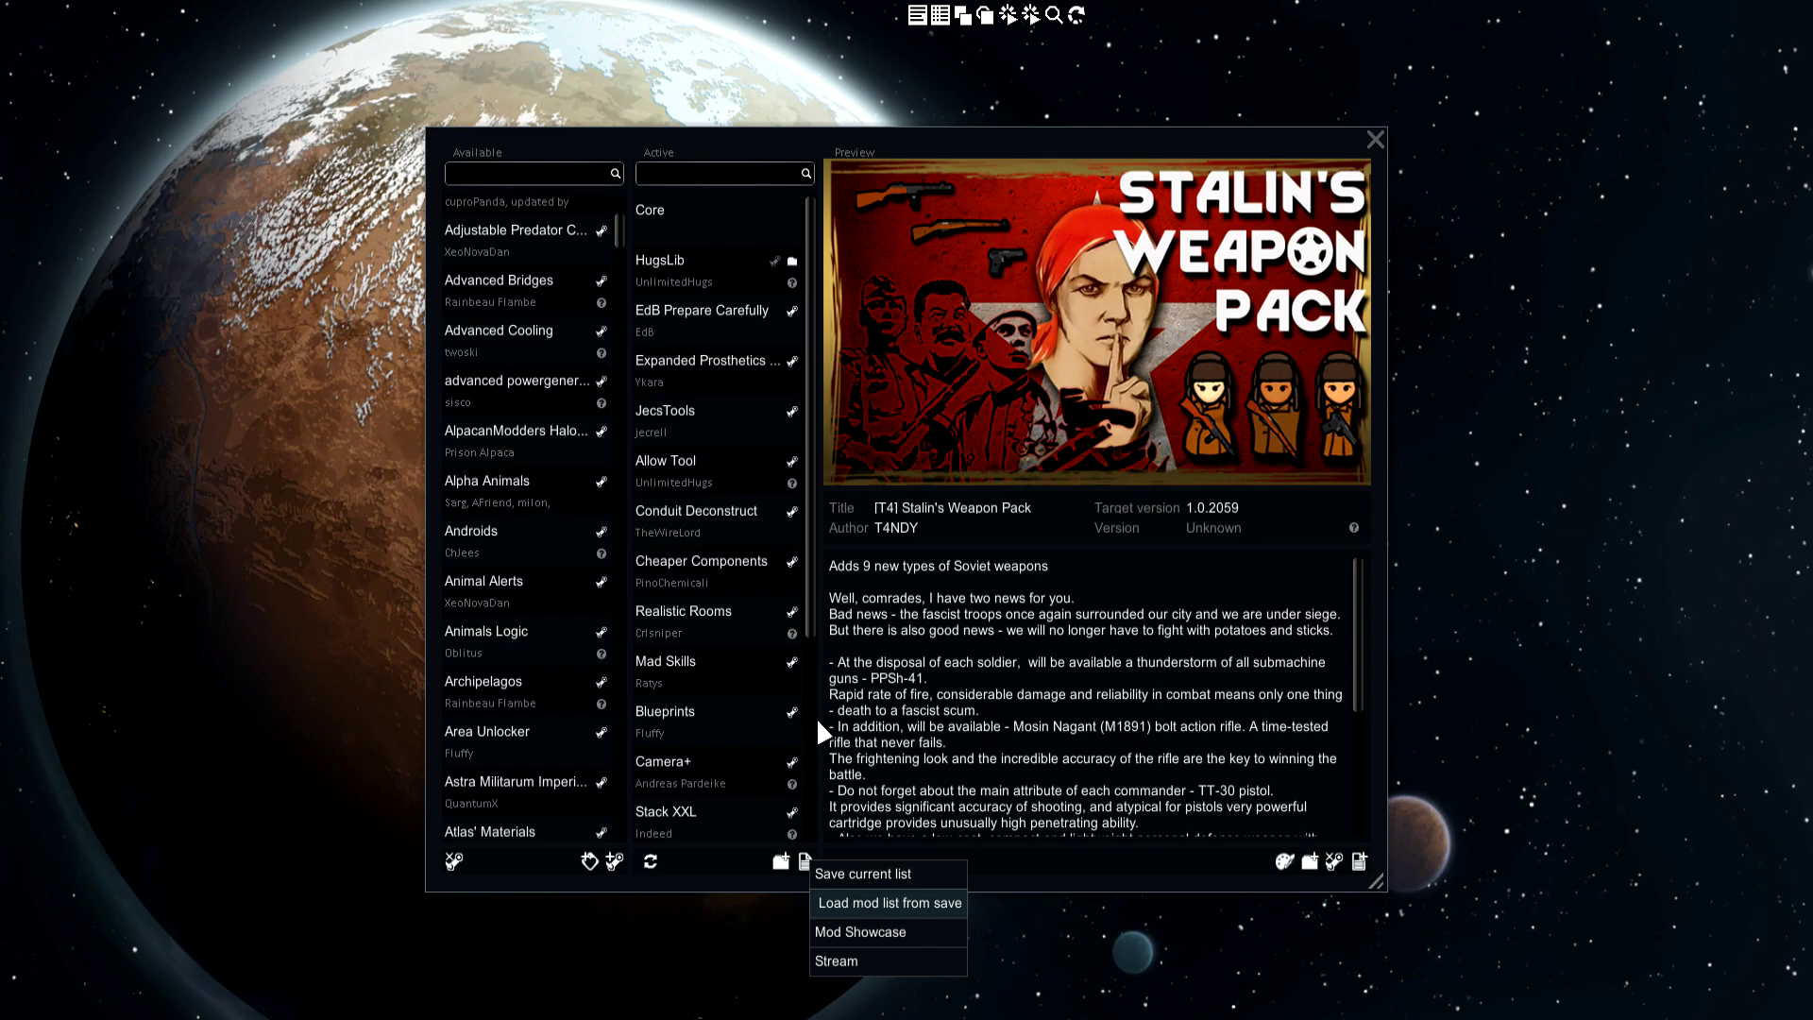
{"action": "left_click", "coordinate": [808, 865]}
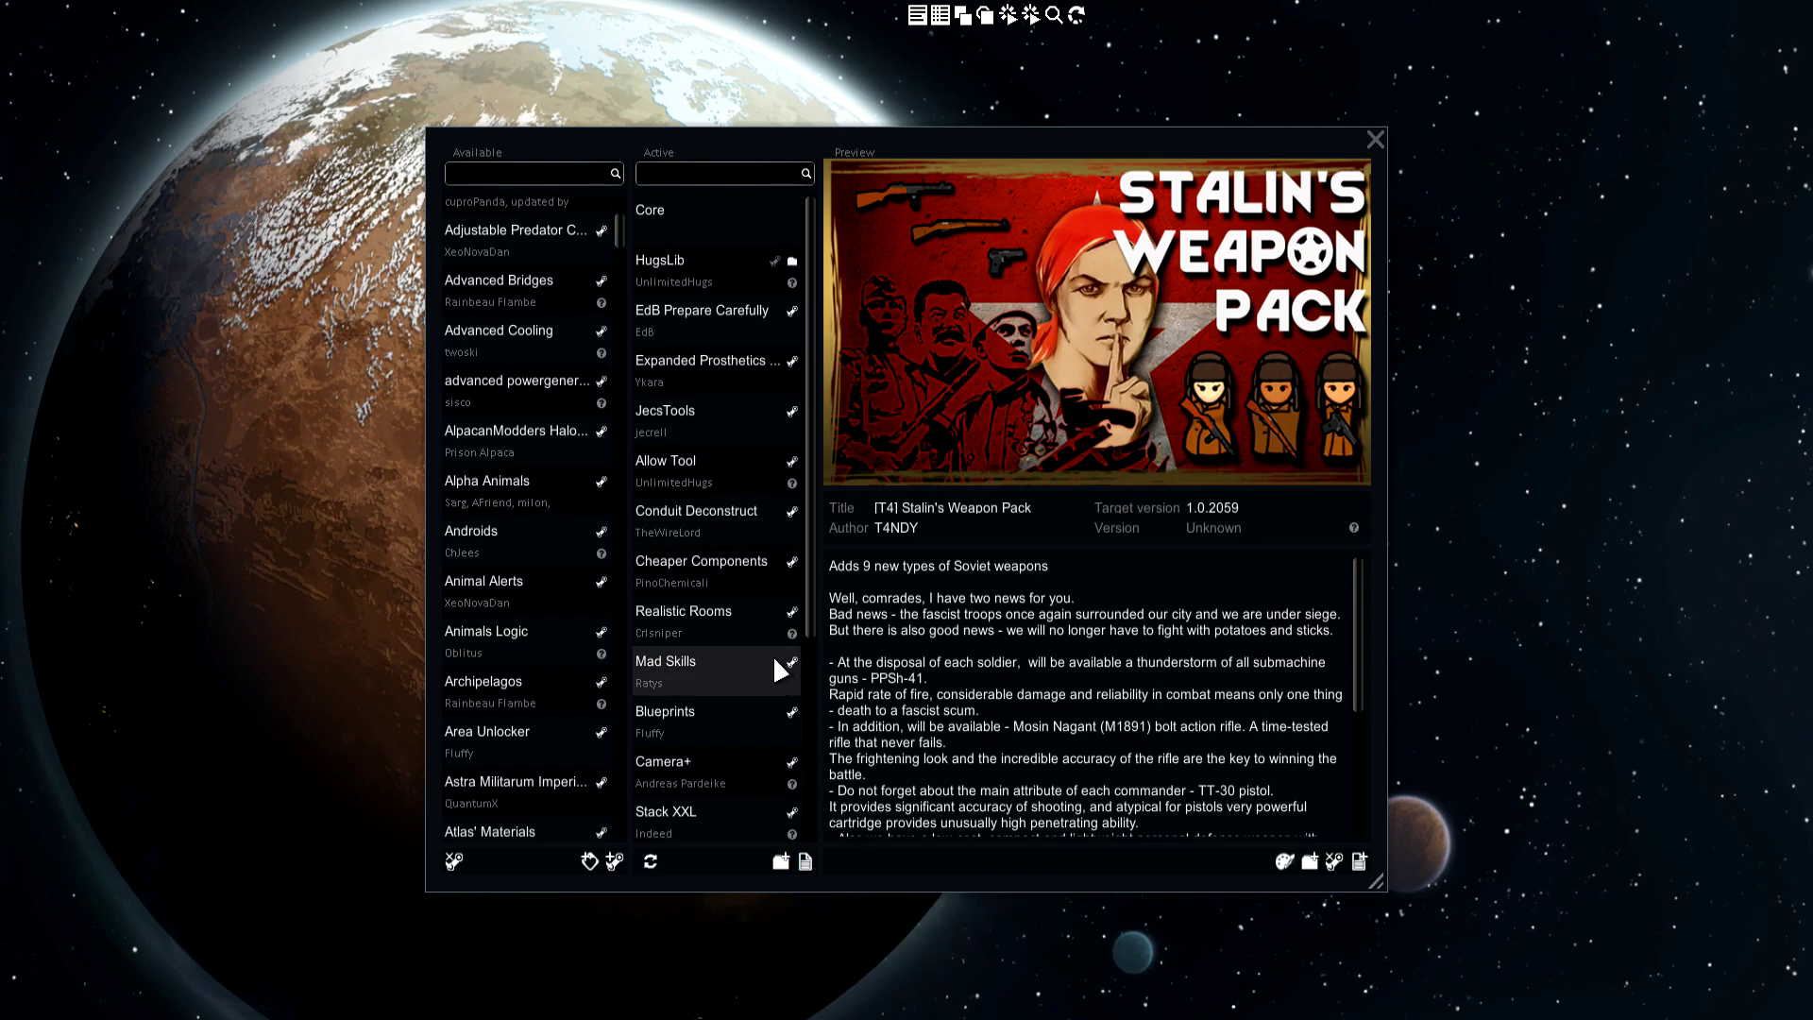
{"action": "scroll", "coordinate": [777, 655], "scroll_direction": "down", "scroll_amount": 5}
{"action": "left_click", "coordinate": [803, 860]}
{"action": "left_click", "coordinate": [849, 935]}
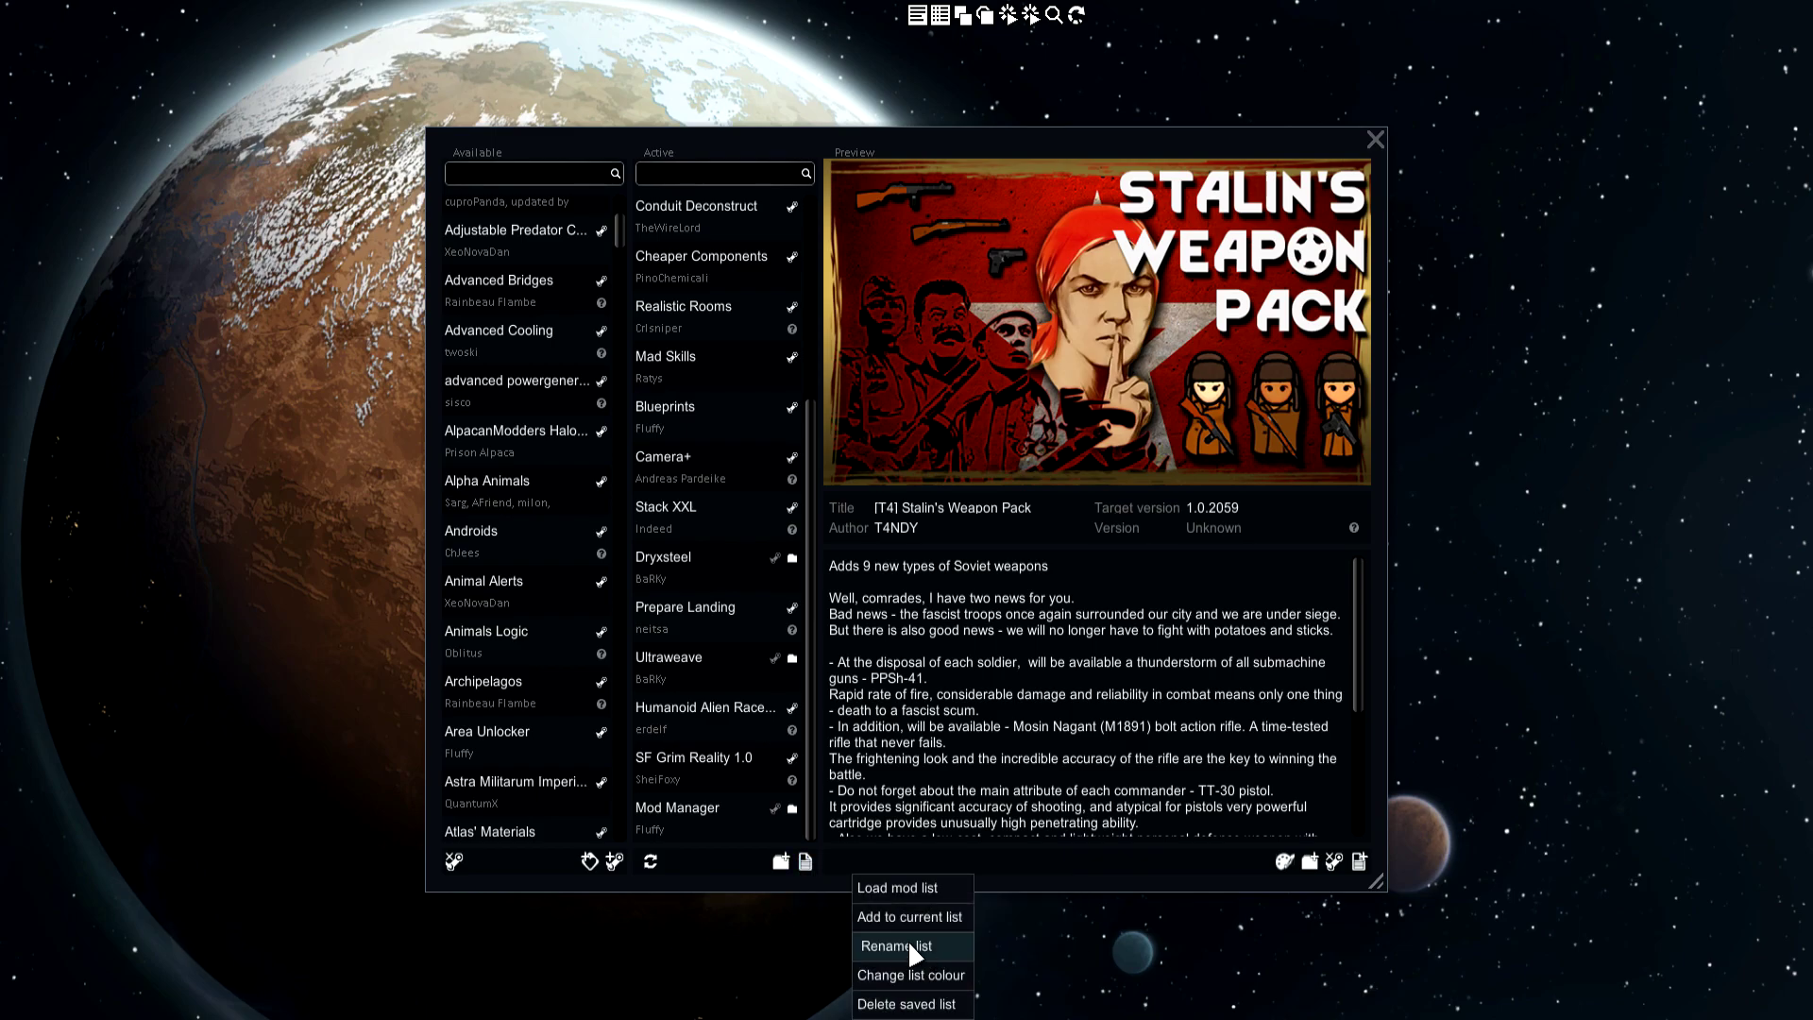
{"action": "left_click", "coordinate": [902, 885]}
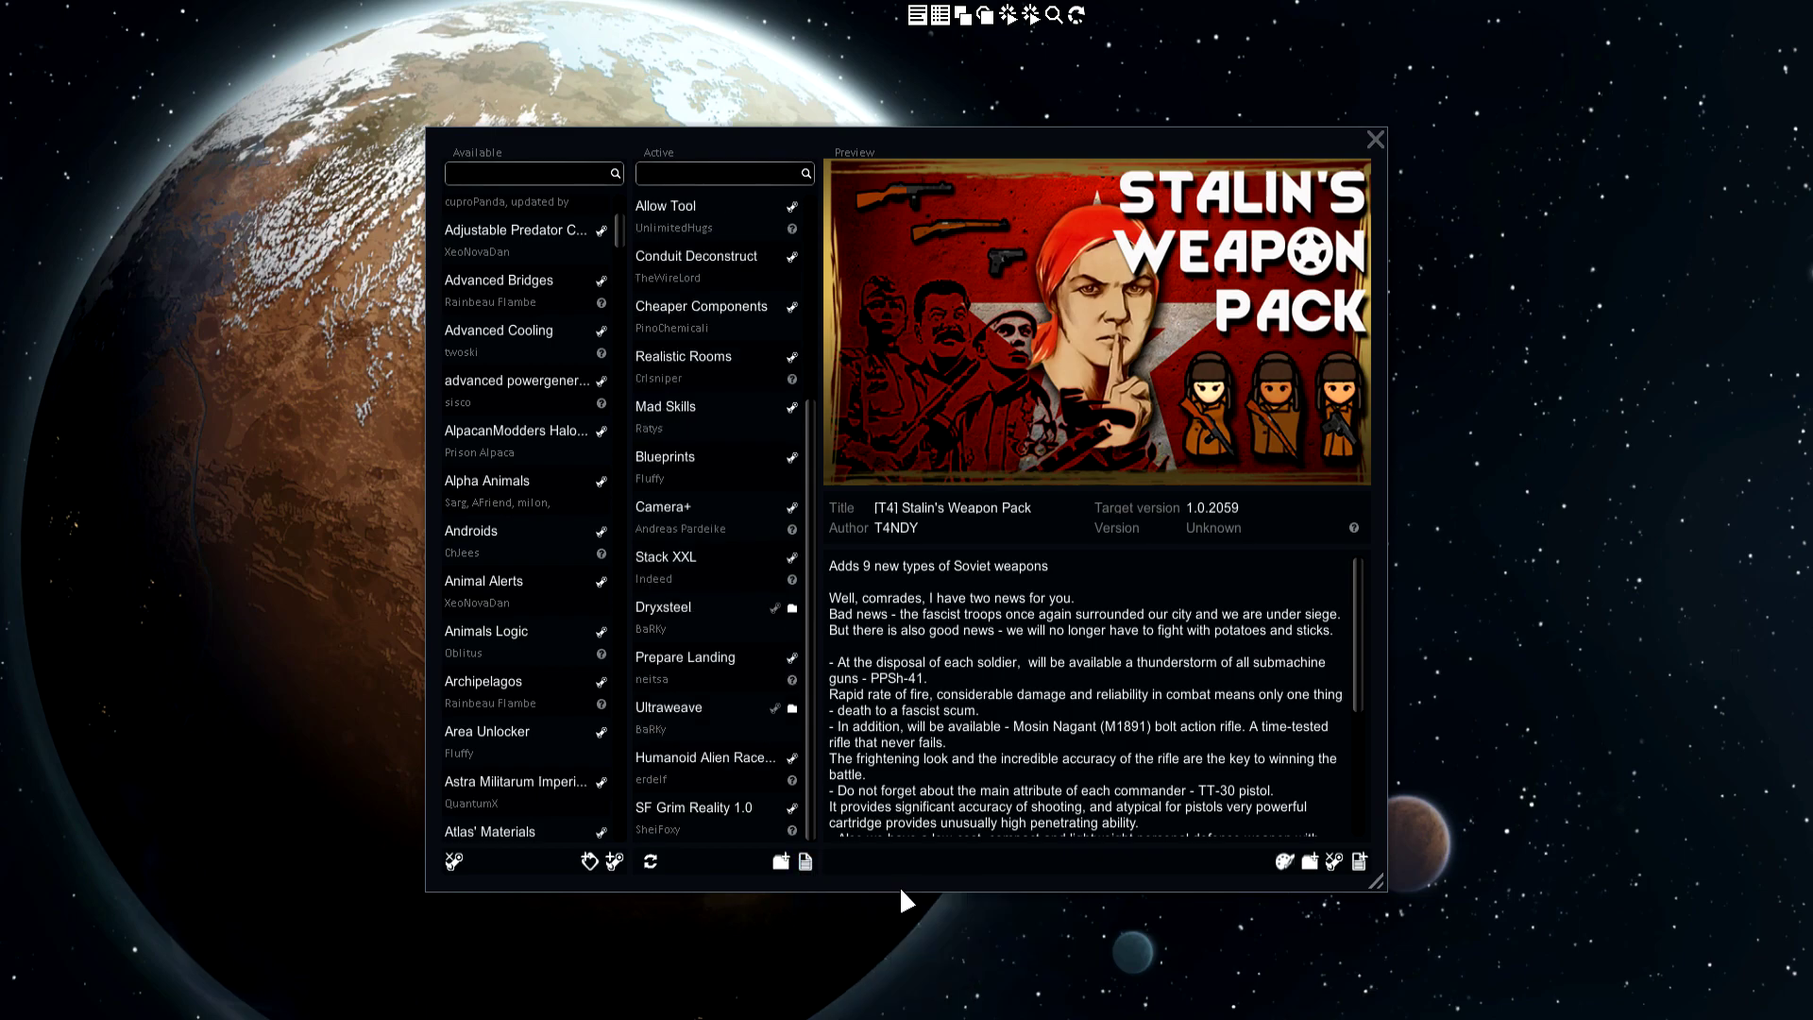
Step: Review the management options of the saved Mod Showcase list and look through the loaded active mods
{"action": "scroll", "coordinate": [724, 686], "scroll_direction": "down", "scroll_amount": 3}
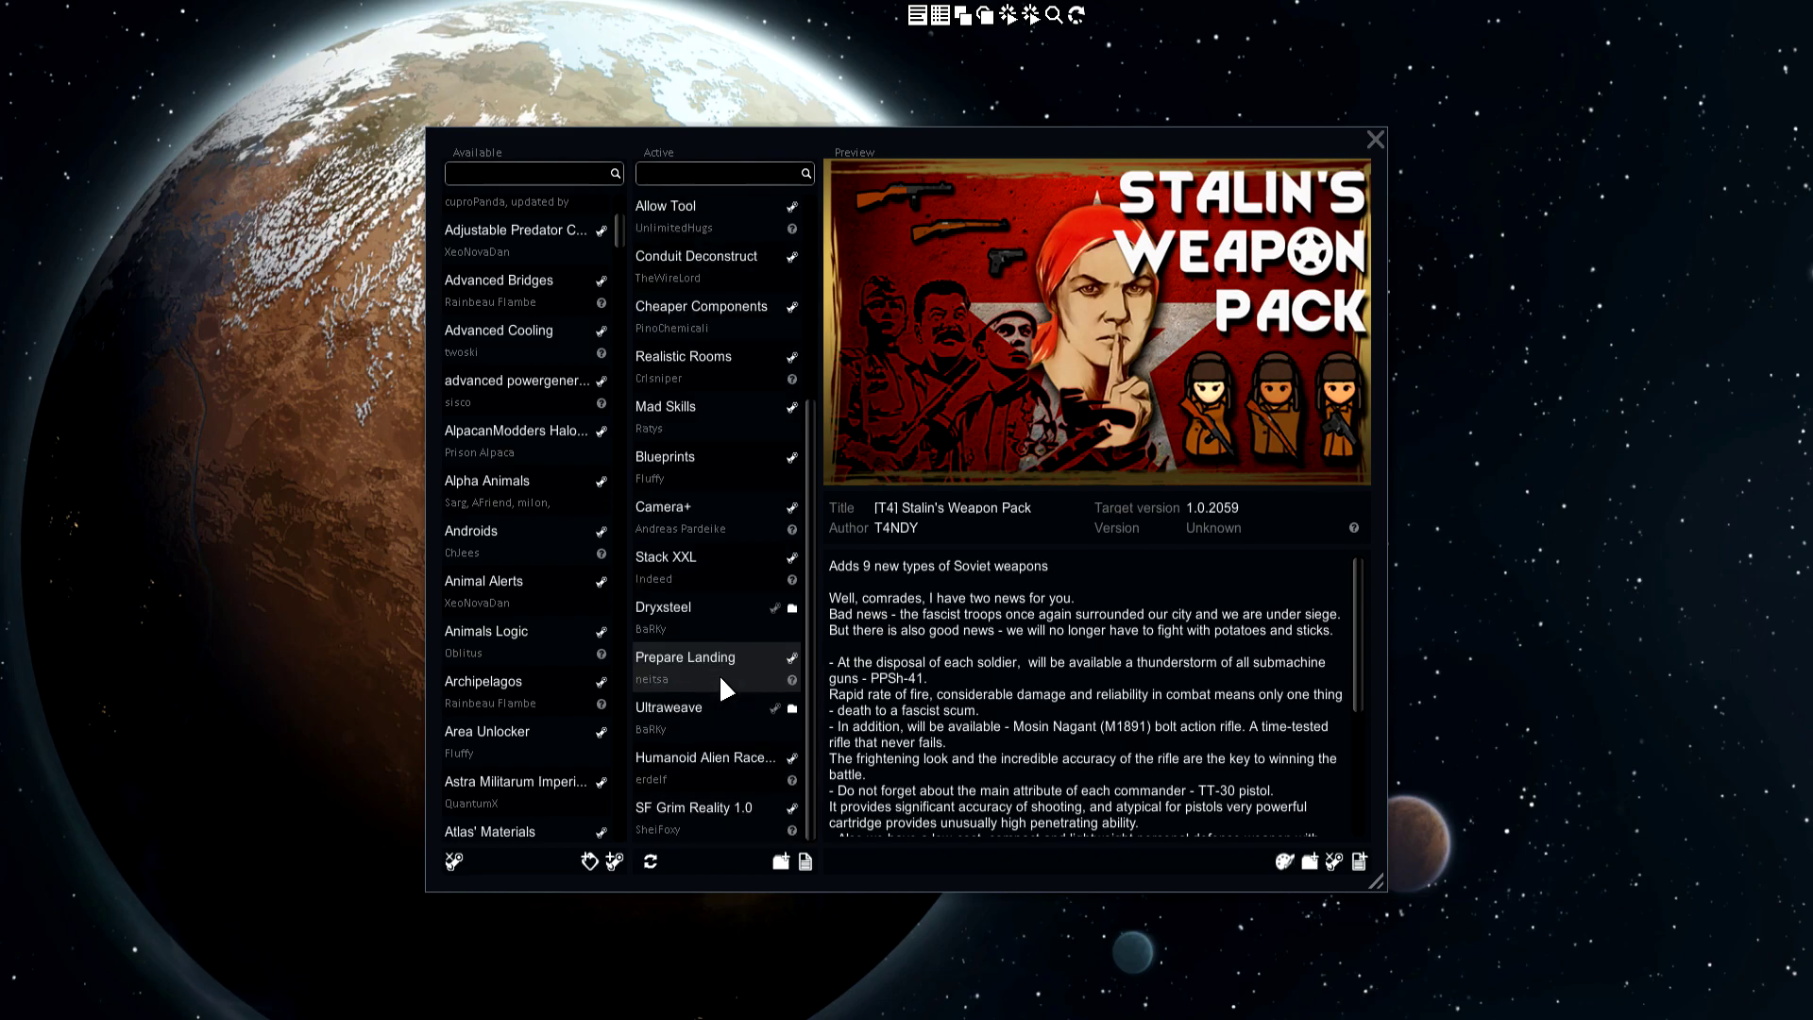
{"action": "left_click", "coordinate": [805, 861]}
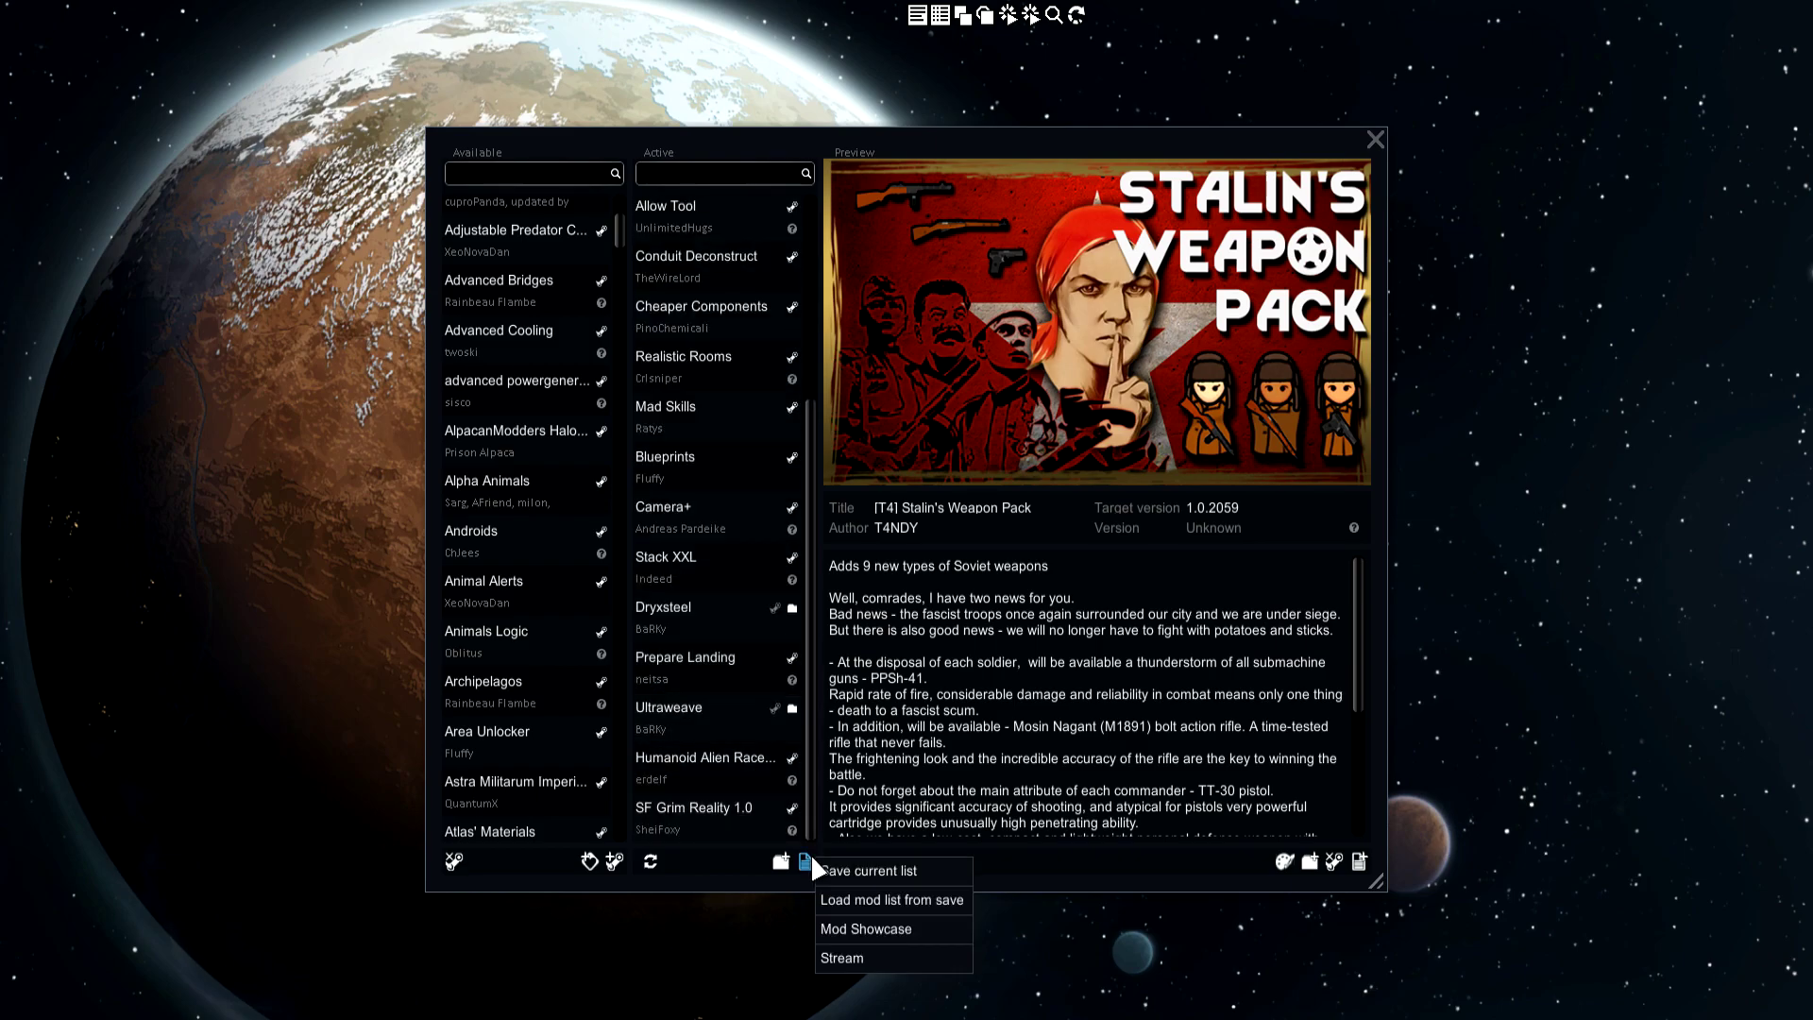
{"action": "left_click", "coordinate": [865, 922]}
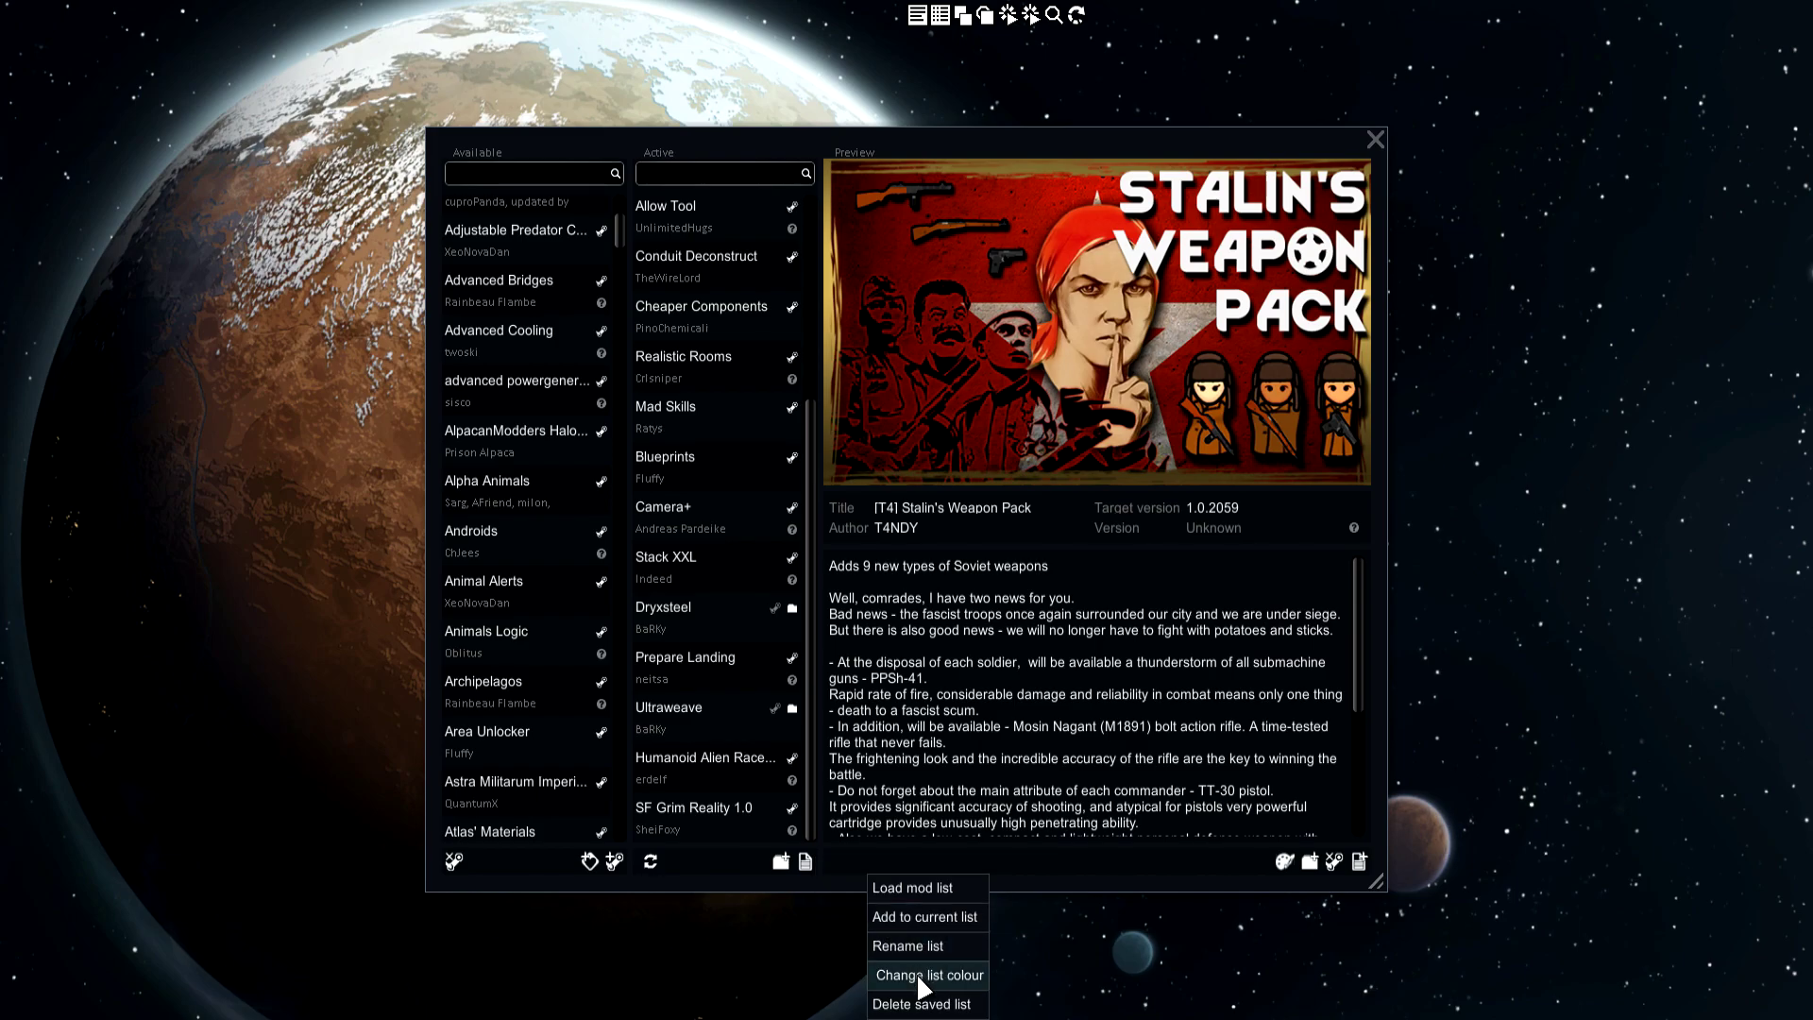
{"action": "scroll", "coordinate": [679, 390], "scroll_direction": "up", "scroll_amount": 3}
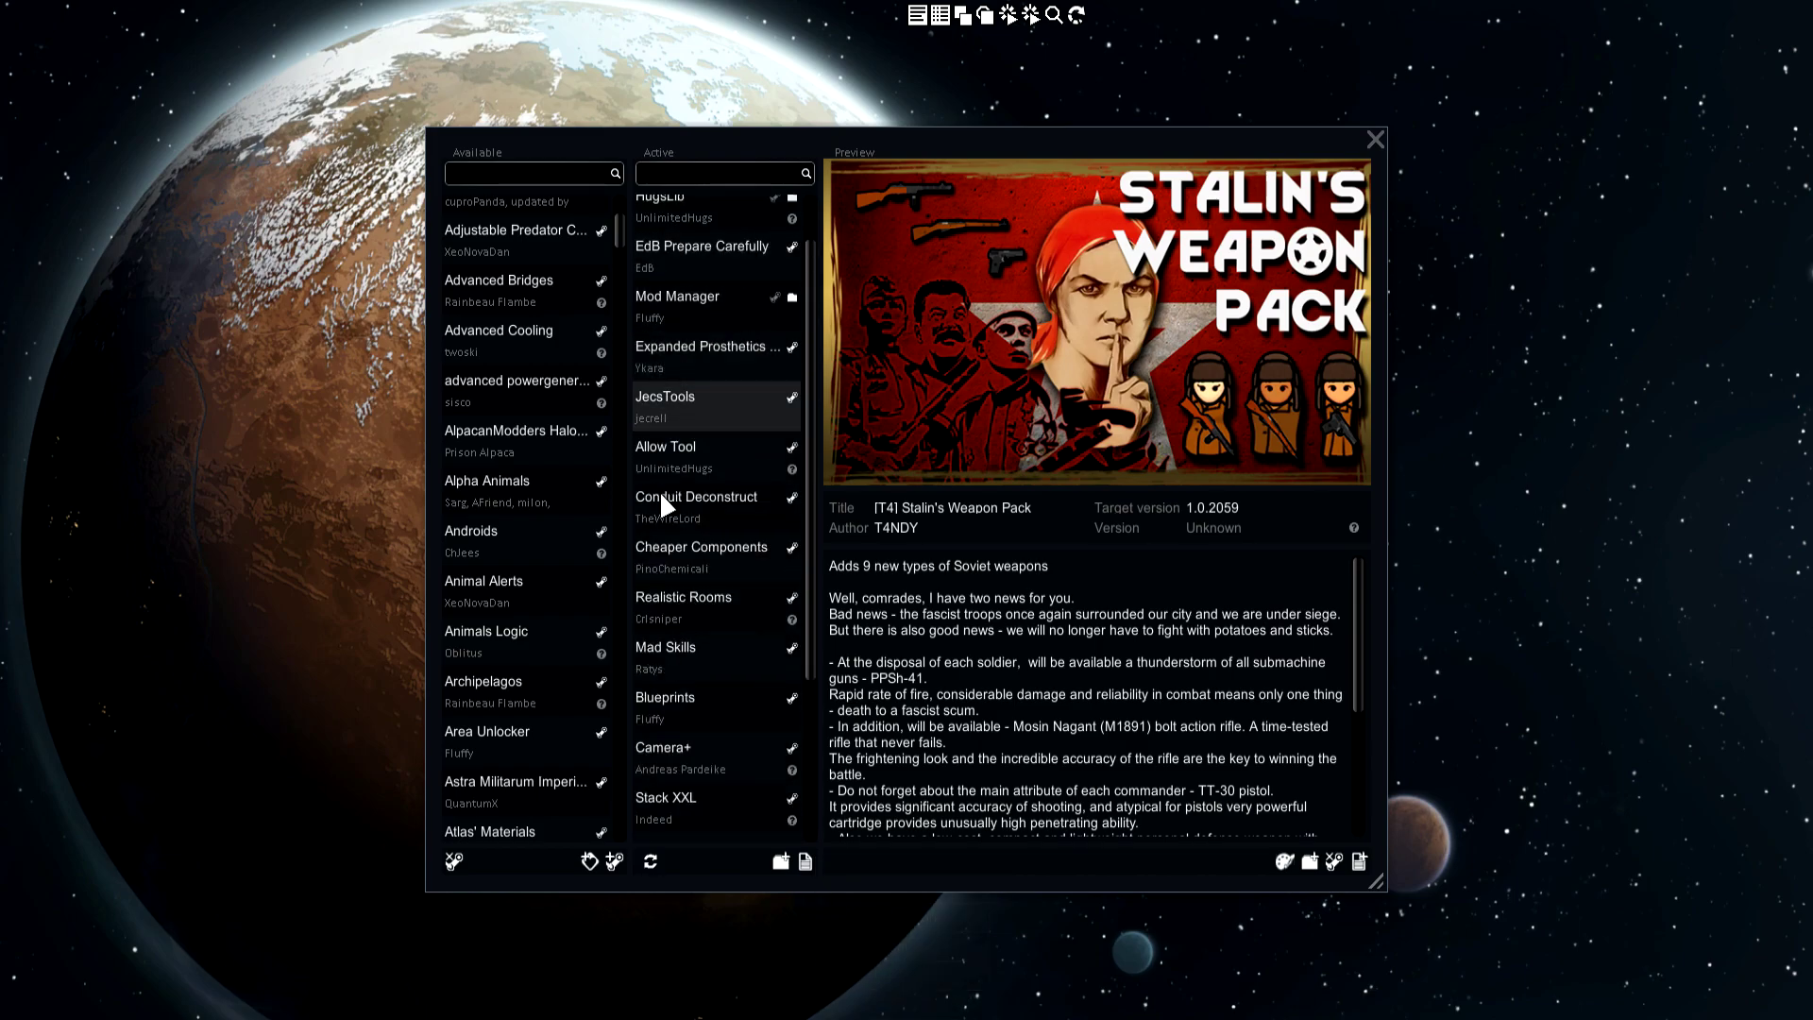
{"action": "scroll", "coordinate": [746, 587], "scroll_direction": "down", "scroll_amount": 3}
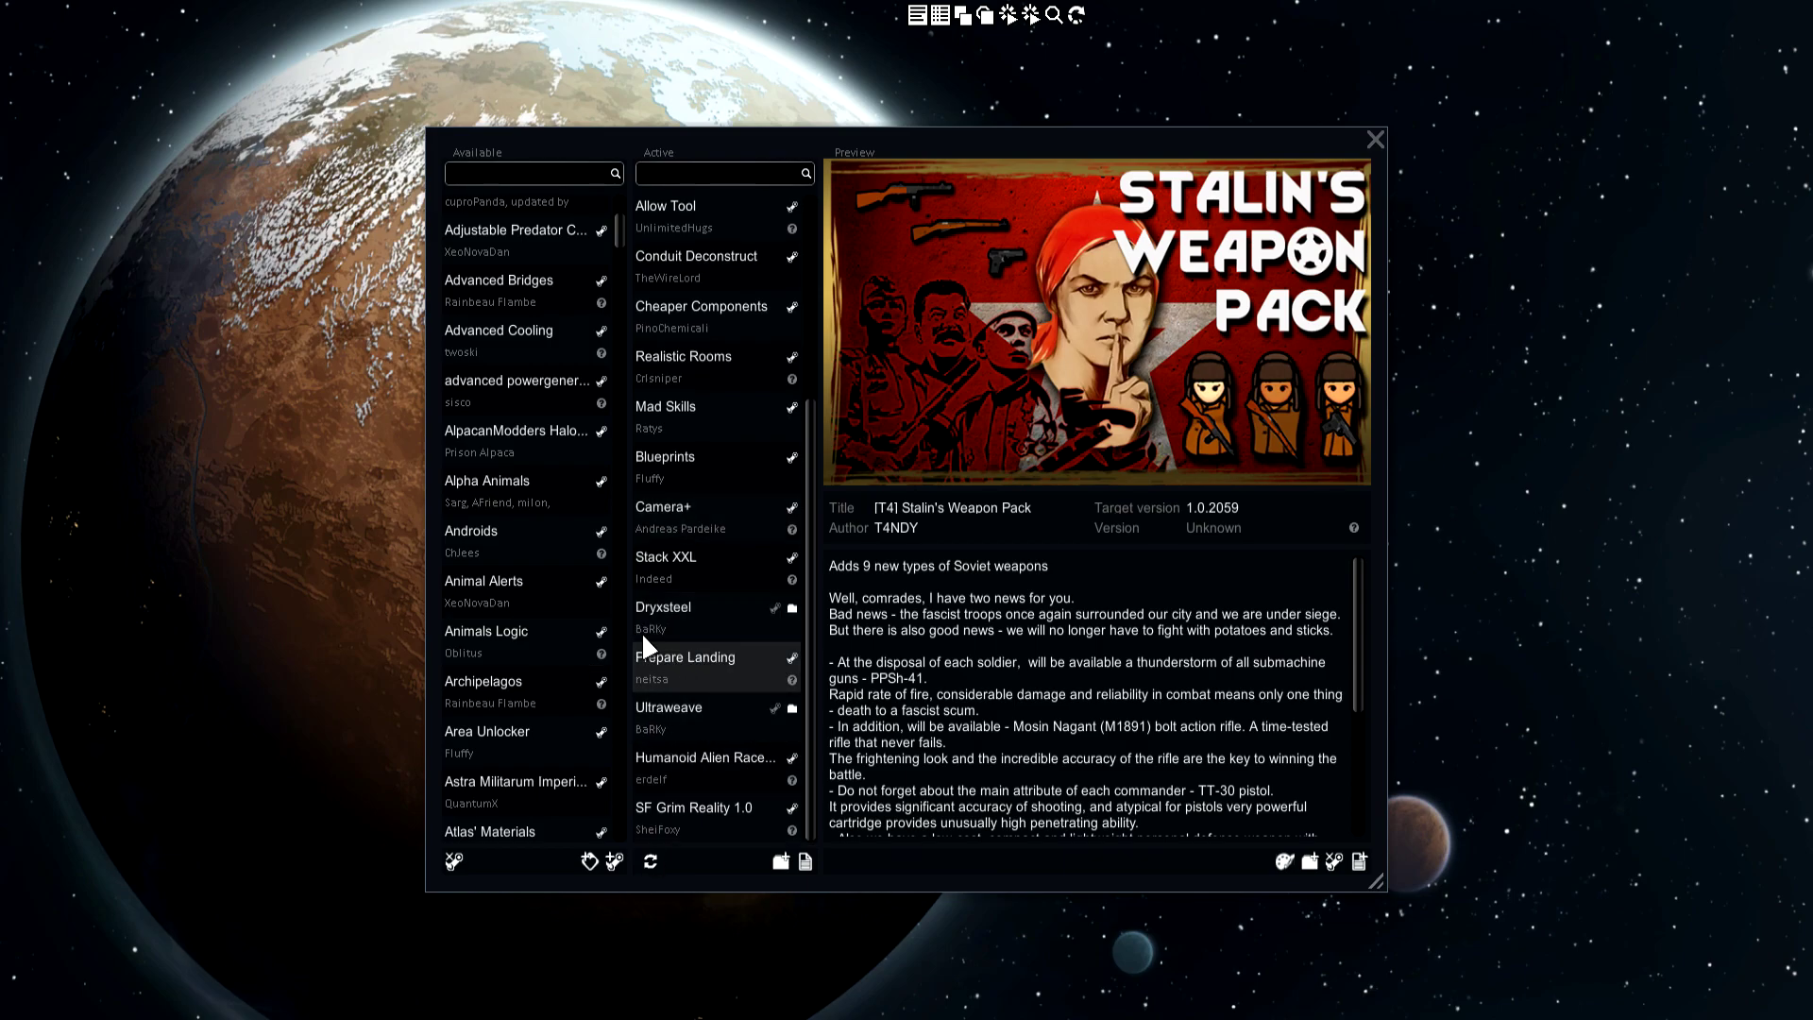
{"action": "scroll", "coordinate": [518, 620], "scroll_direction": "up", "scroll_amount": 2}
Step: Activate the Auto Light Switch mod from the available mods
{"action": "scroll", "coordinate": [518, 621], "scroll_direction": "down", "scroll_amount": 6}
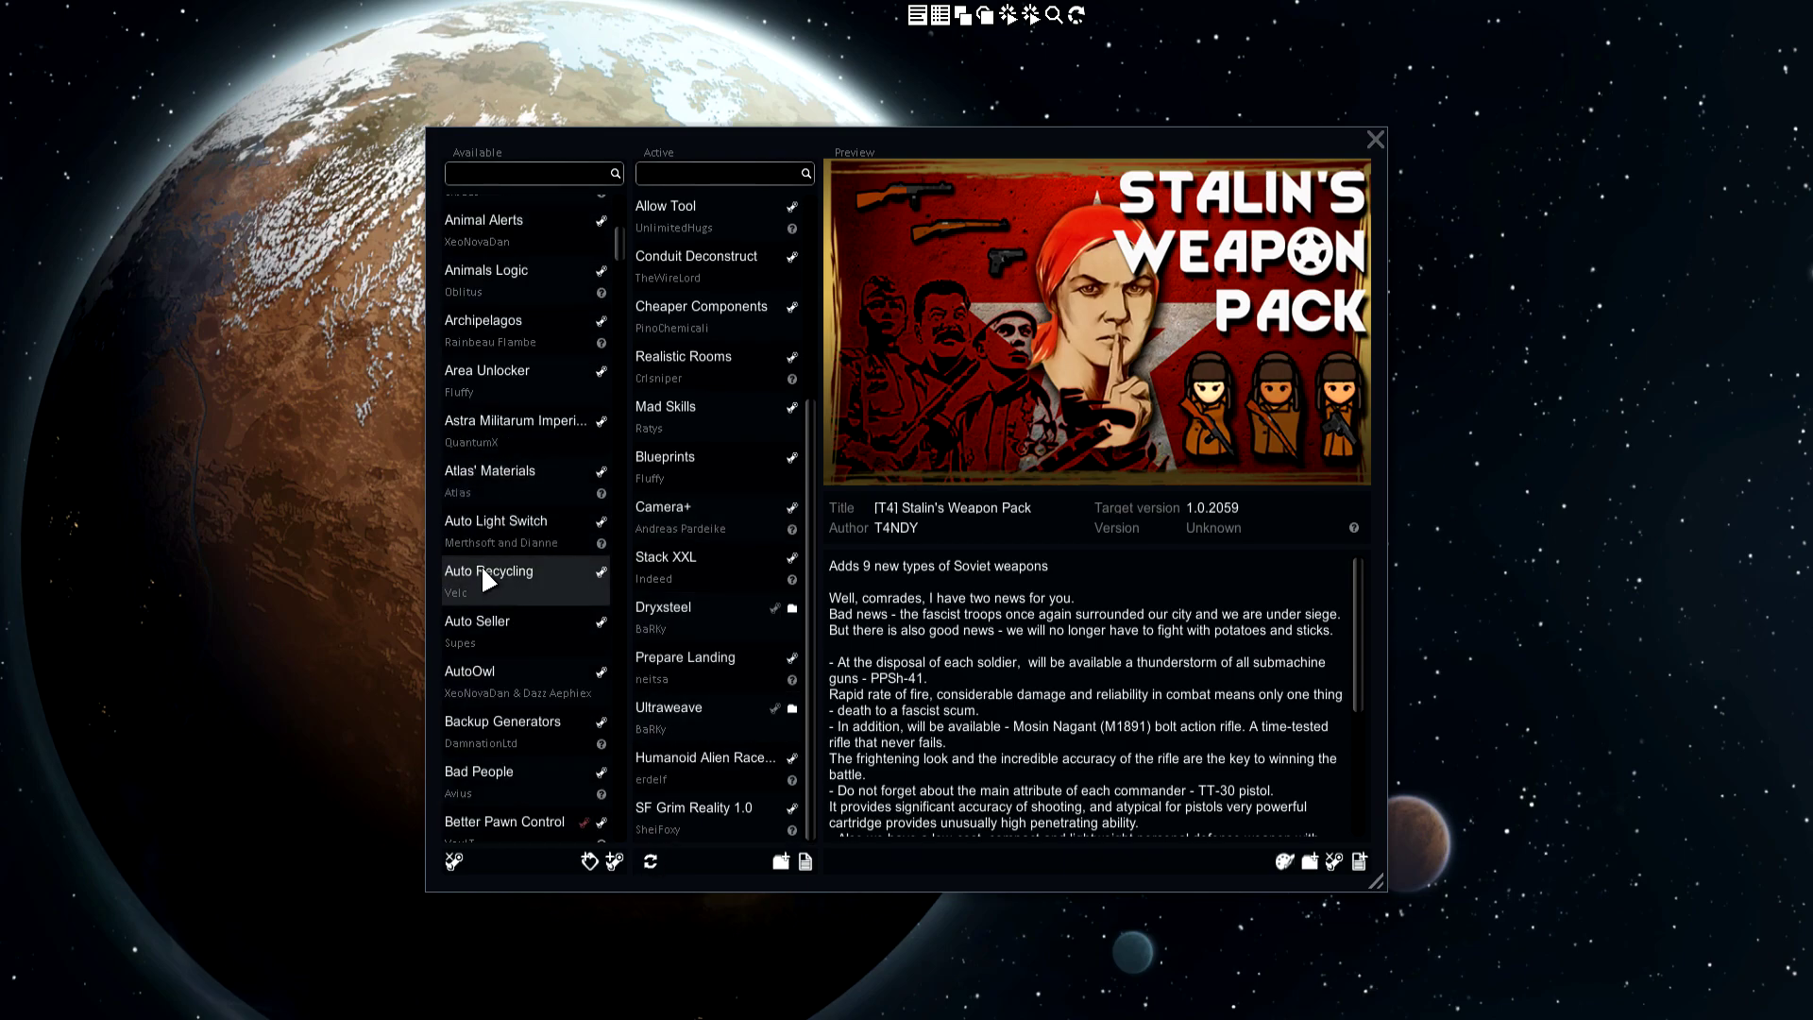
{"action": "left_click", "coordinate": [509, 529]}
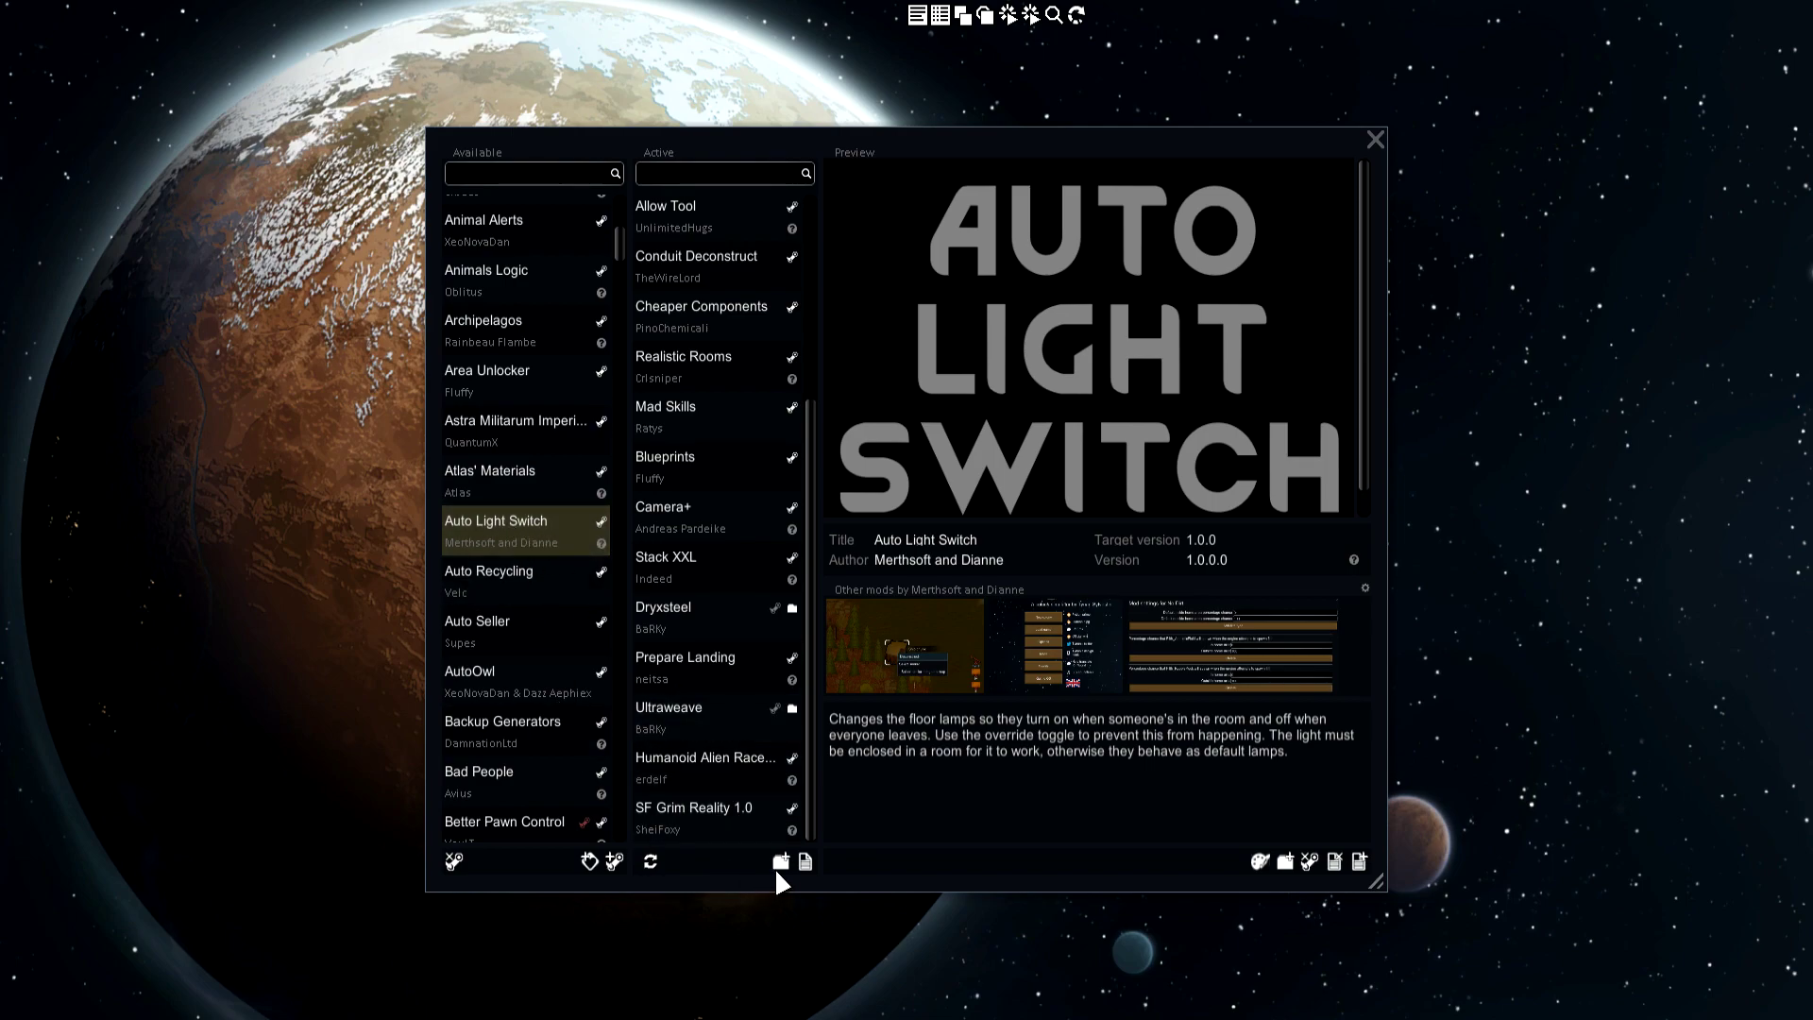
{"action": "double_click", "coordinate": [519, 540]}
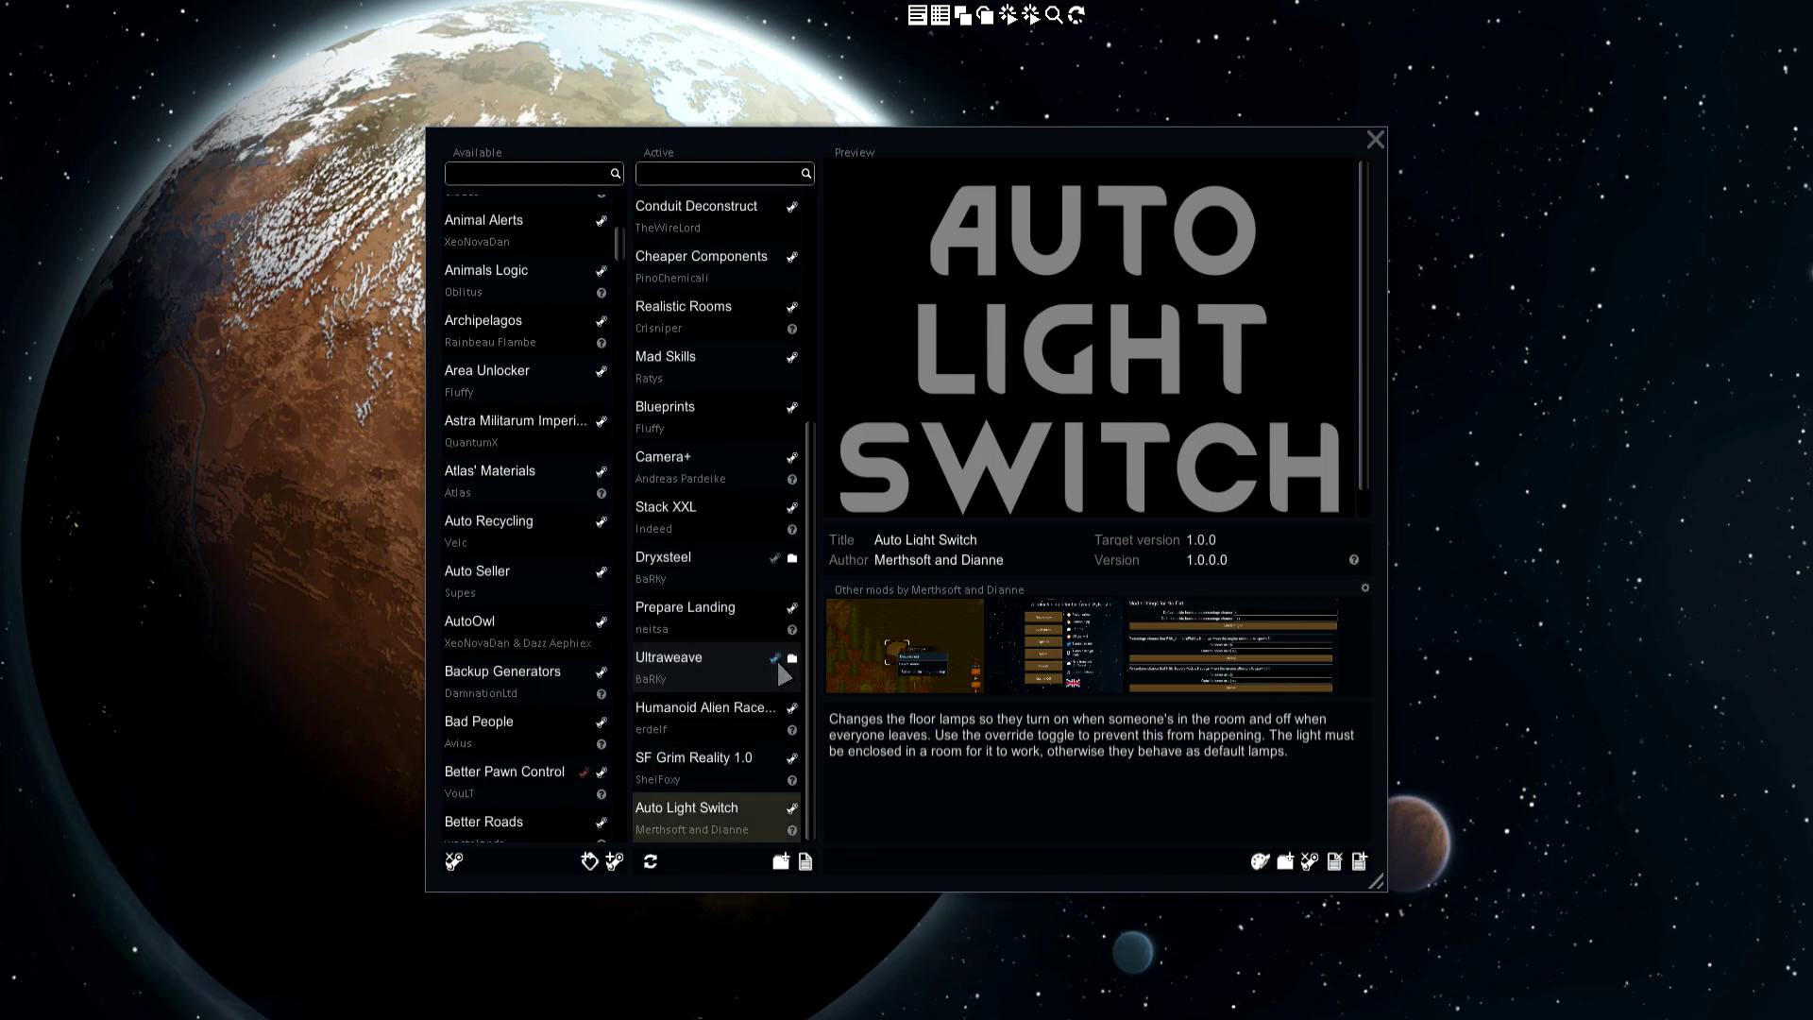
Step: Change the colour for all versions of Auto Light Switch to turquoise #32CBD1FF
{"action": "left_click", "coordinate": [1260, 861]}
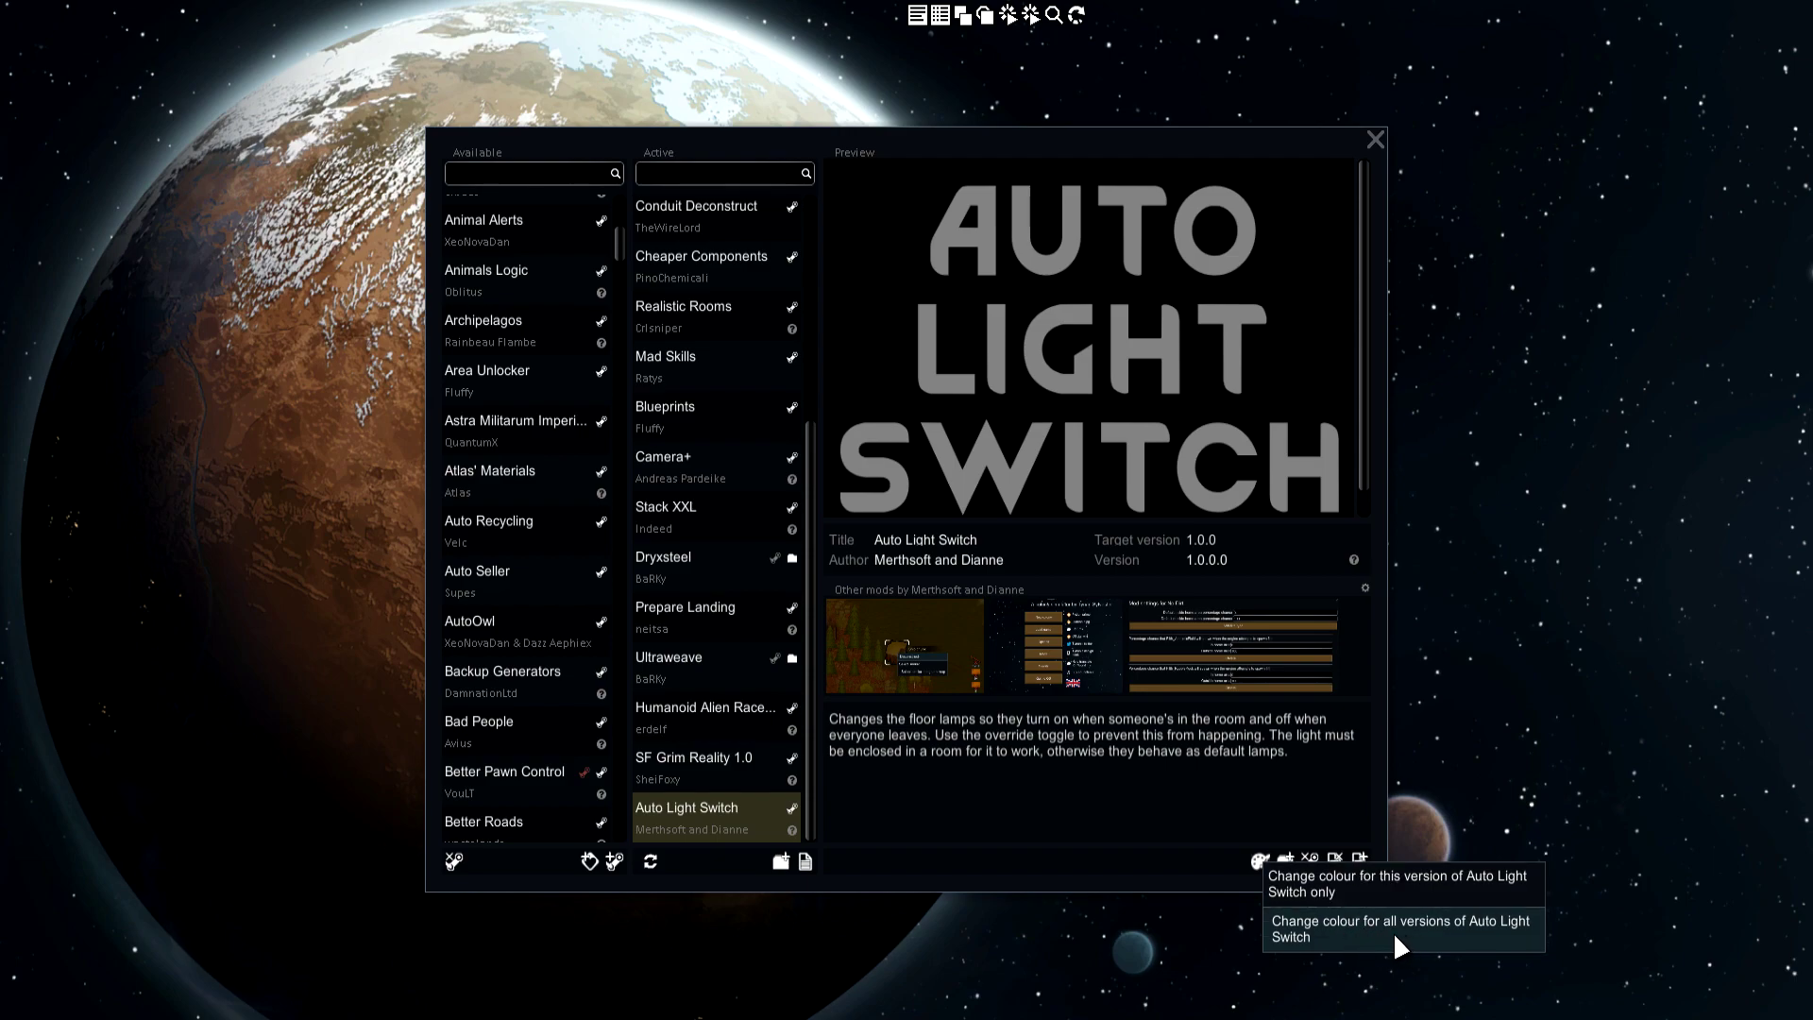
{"action": "left_click", "coordinate": [1258, 861]}
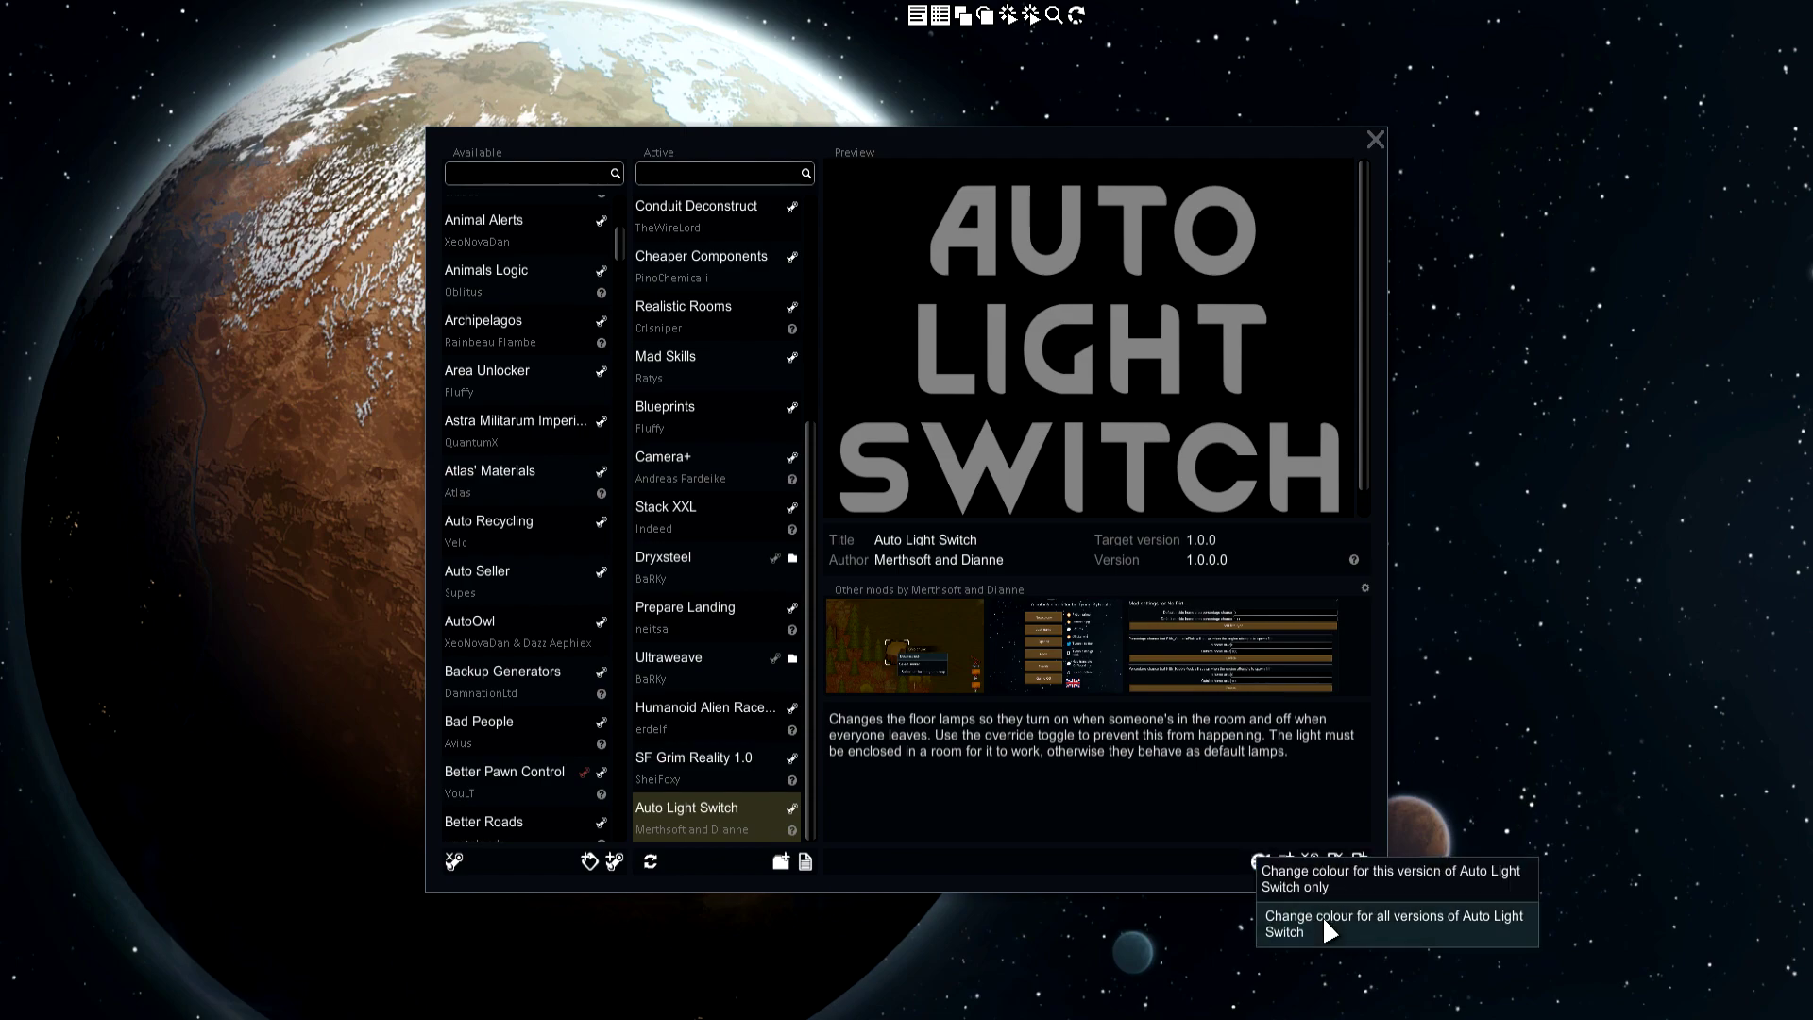
{"action": "left_click", "coordinate": [1322, 916]}
{"action": "left_click", "coordinate": [879, 438]}
{"action": "mouse_move", "coordinate": [931, 376]}
{"action": "left_mouse_down"}
{"action": "mouse_move", "coordinate": [933, 503]}
{"action": "mouse_move", "coordinate": [954, 510]}
{"action": "left_mouse_up"}
{"action": "left_click", "coordinate": [956, 488]}
{"action": "mouse_move", "coordinate": [935, 416]}
{"action": "left_mouse_down"}
{"action": "mouse_move", "coordinate": [951, 374]}
{"action": "mouse_move", "coordinate": [870, 409]}
{"action": "left_mouse_up"}
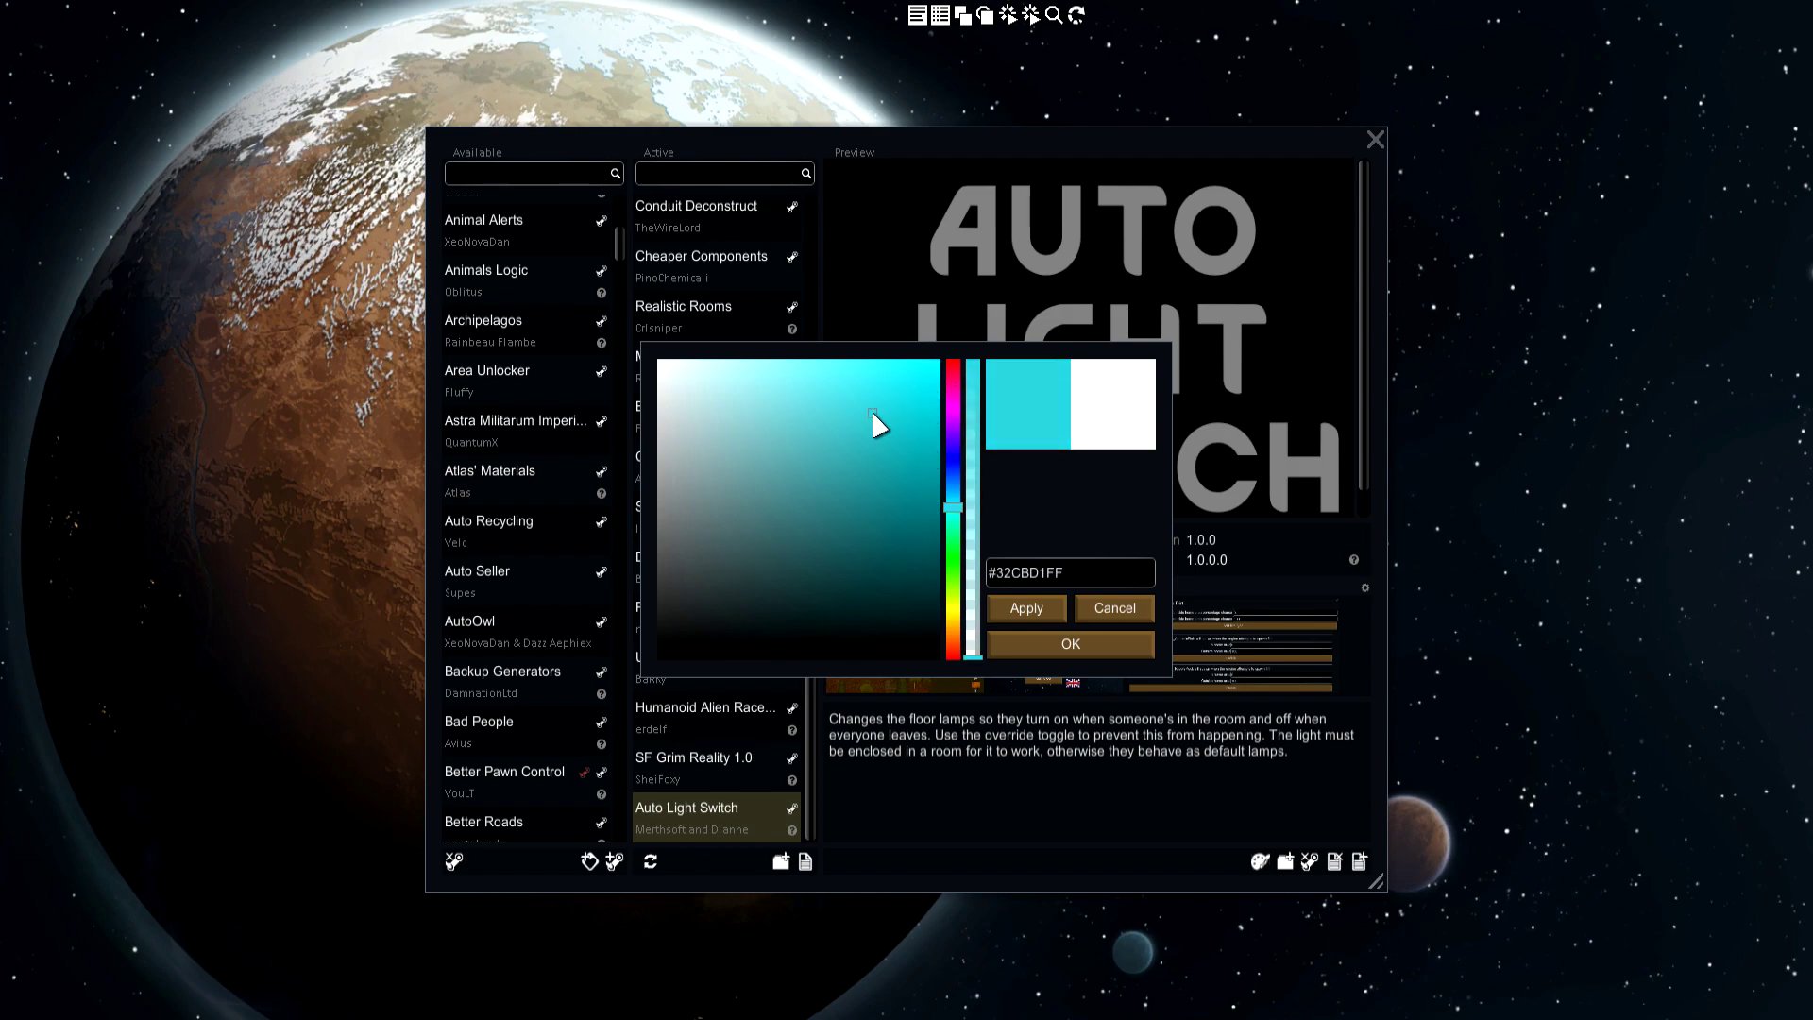
{"action": "left_click", "coordinate": [1043, 616]}
{"action": "left_click", "coordinate": [1039, 642]}
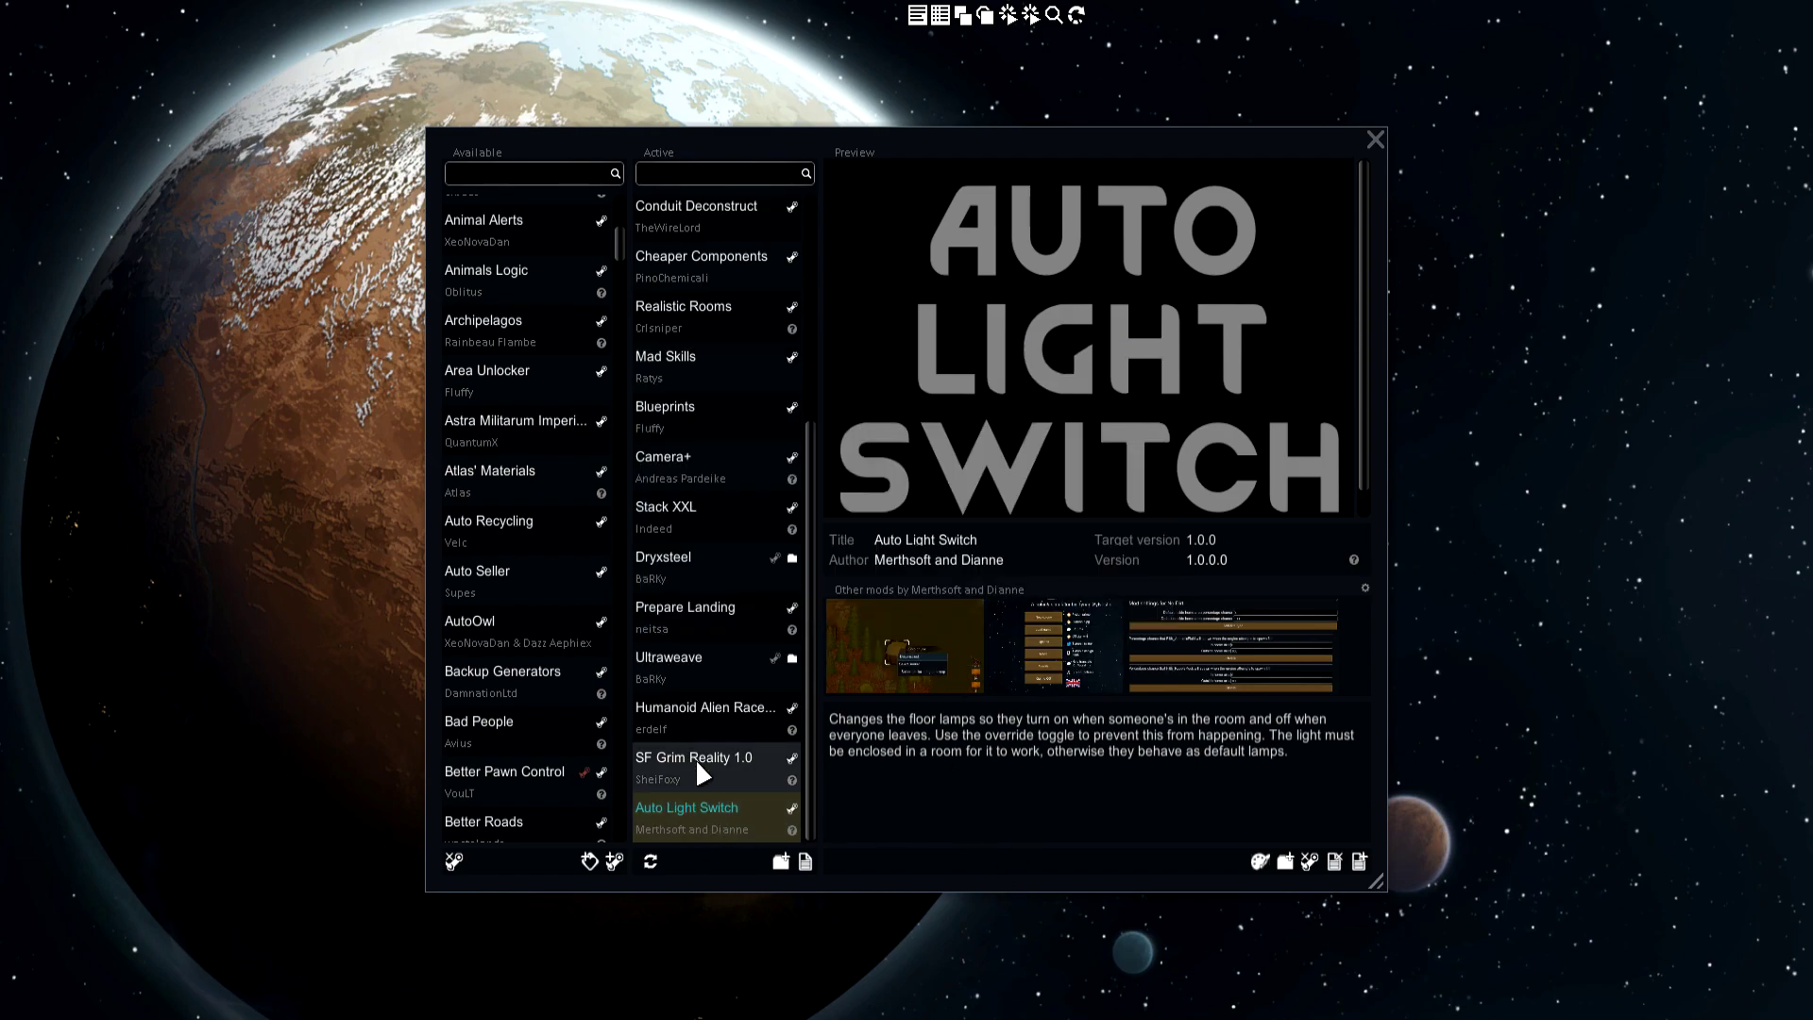
Step: Look through the active mods, previewing SF Grim Reality 1.0, Auto Light Switch and JecsTools with their version details
{"action": "left_click", "coordinate": [697, 764]}
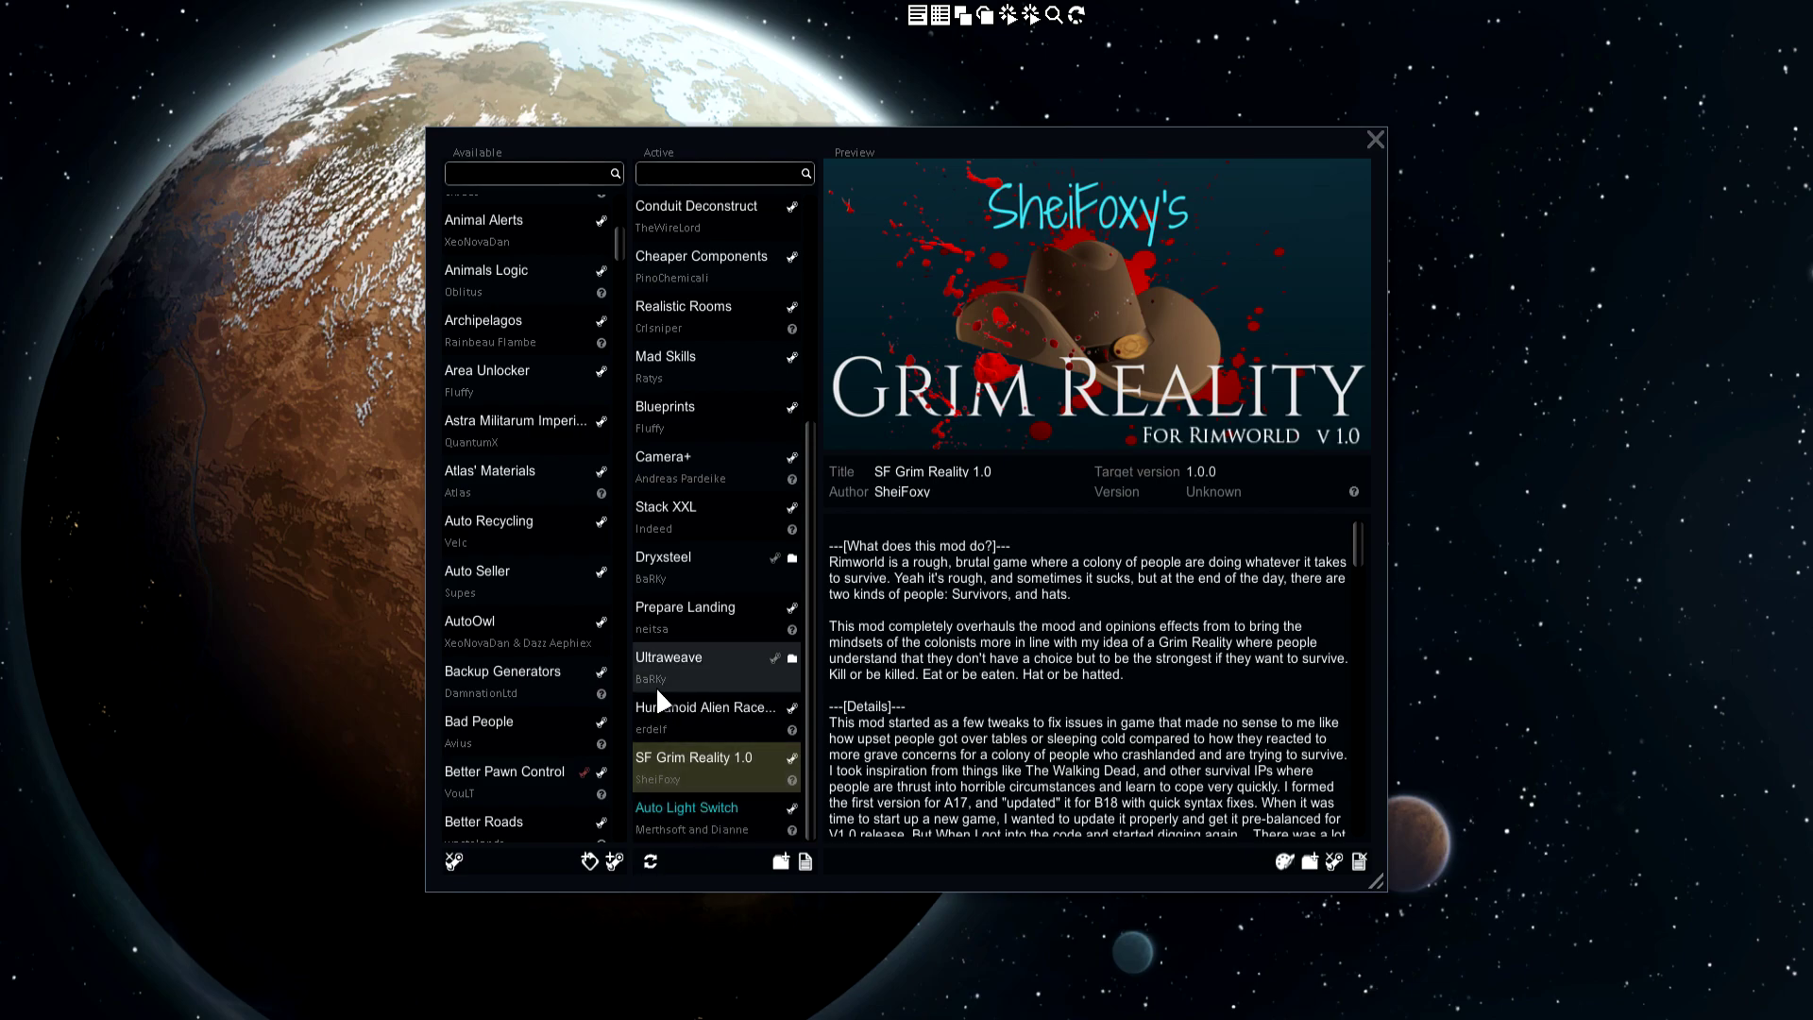
{"action": "left_click", "coordinate": [686, 809]}
{"action": "scroll", "coordinate": [746, 619], "scroll_direction": "up", "scroll_amount": 3}
{"action": "scroll", "coordinate": [732, 538], "scroll_direction": "up", "scroll_amount": 1}
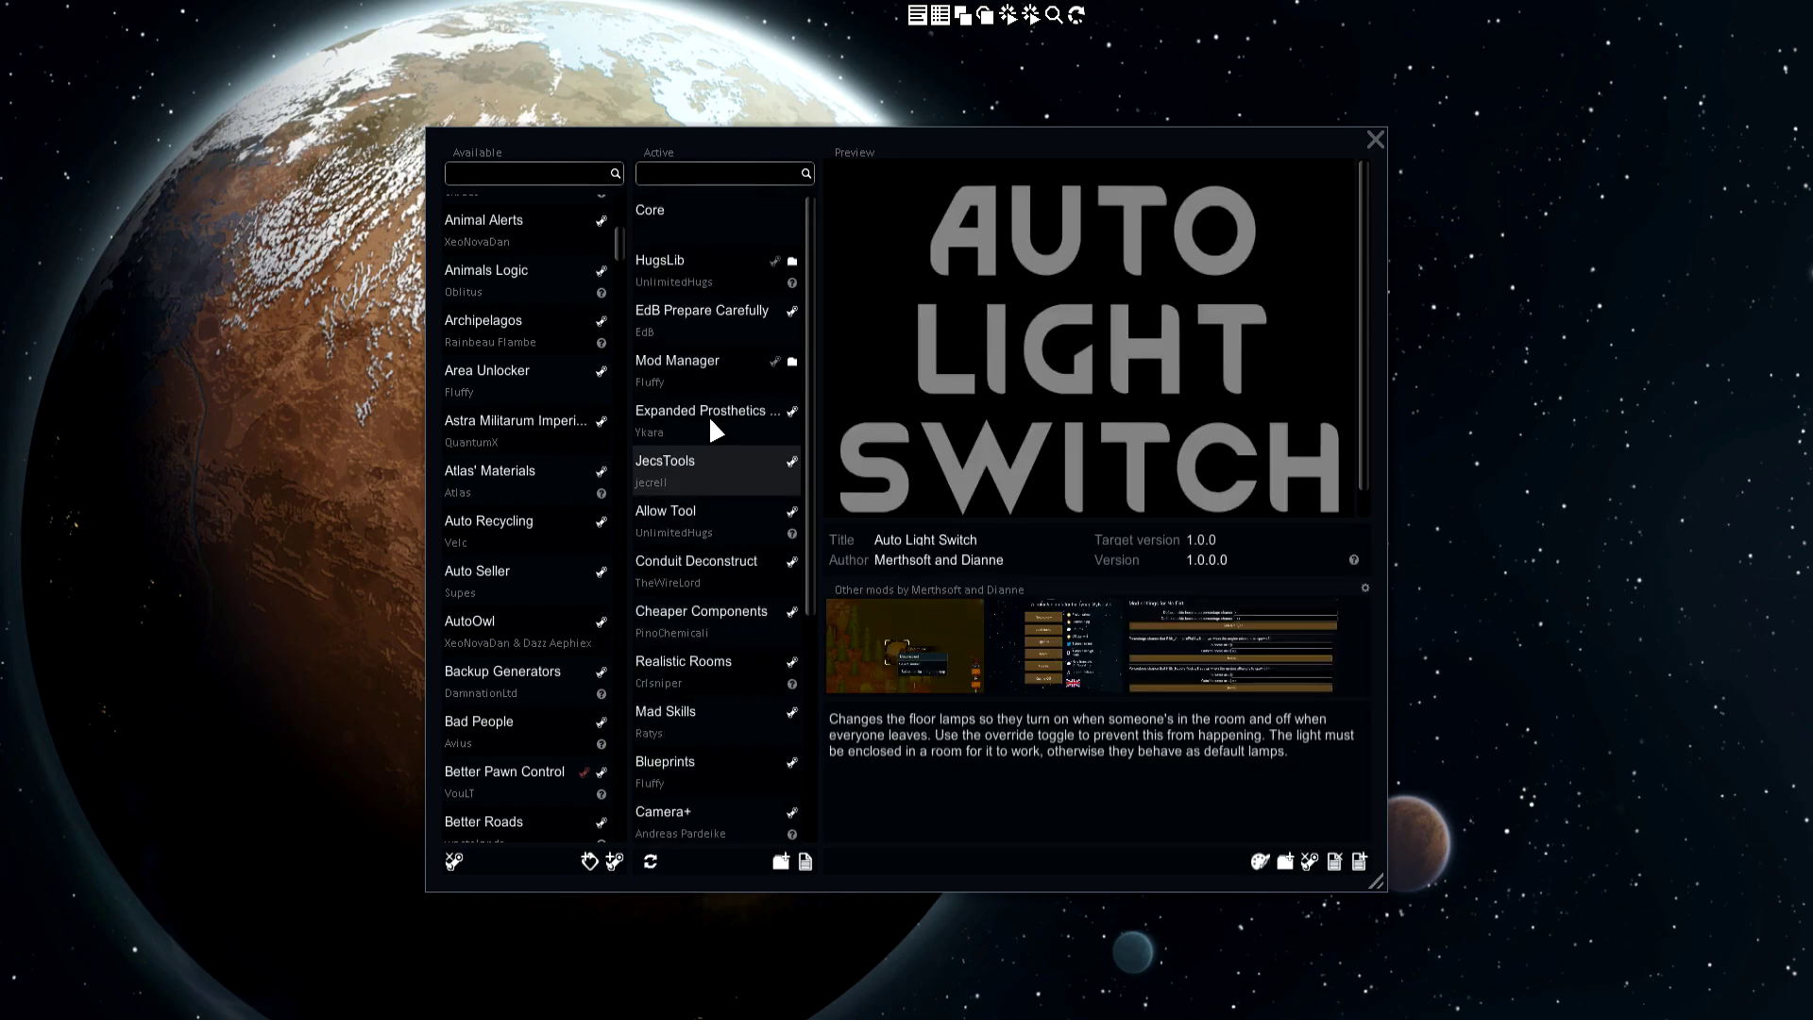
{"action": "scroll", "coordinate": [651, 444], "scroll_direction": "down", "scroll_amount": 4}
{"action": "scroll", "coordinate": [680, 519], "scroll_direction": "up", "scroll_amount": 4}
{"action": "scroll", "coordinate": [710, 568], "scroll_direction": "up", "scroll_amount": 1}
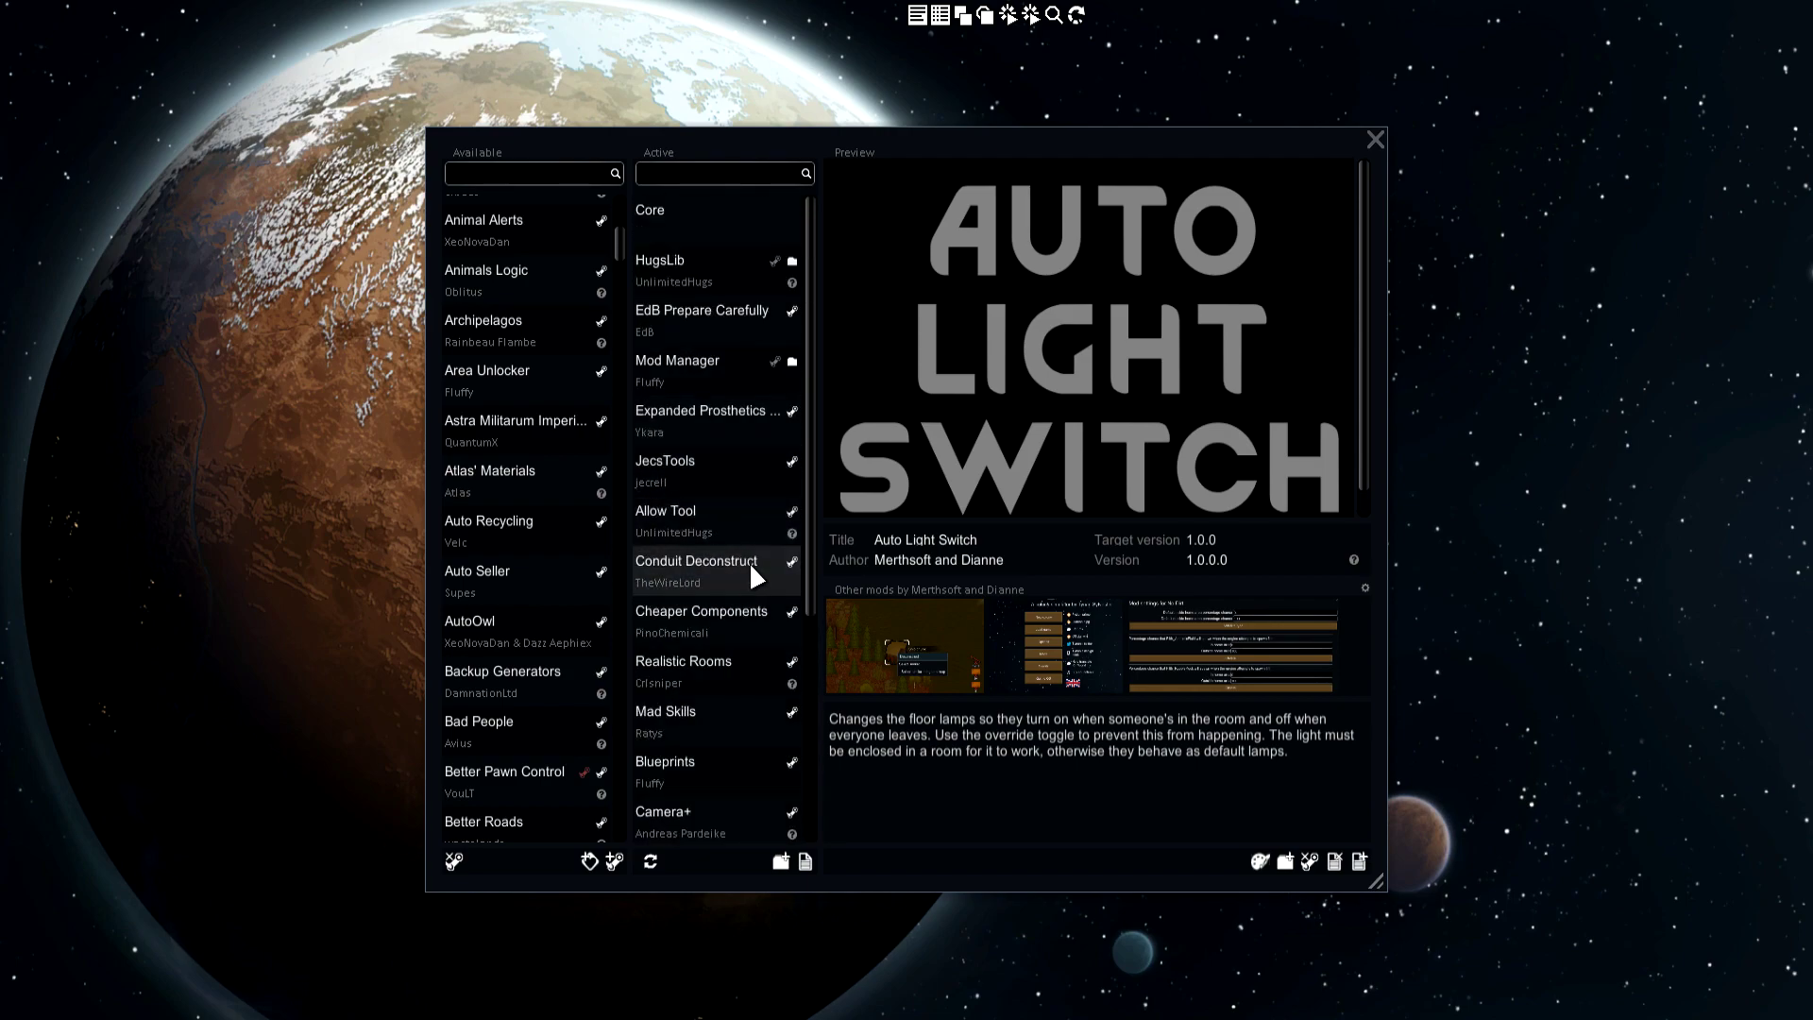
{"action": "left_click", "coordinate": [720, 463]}
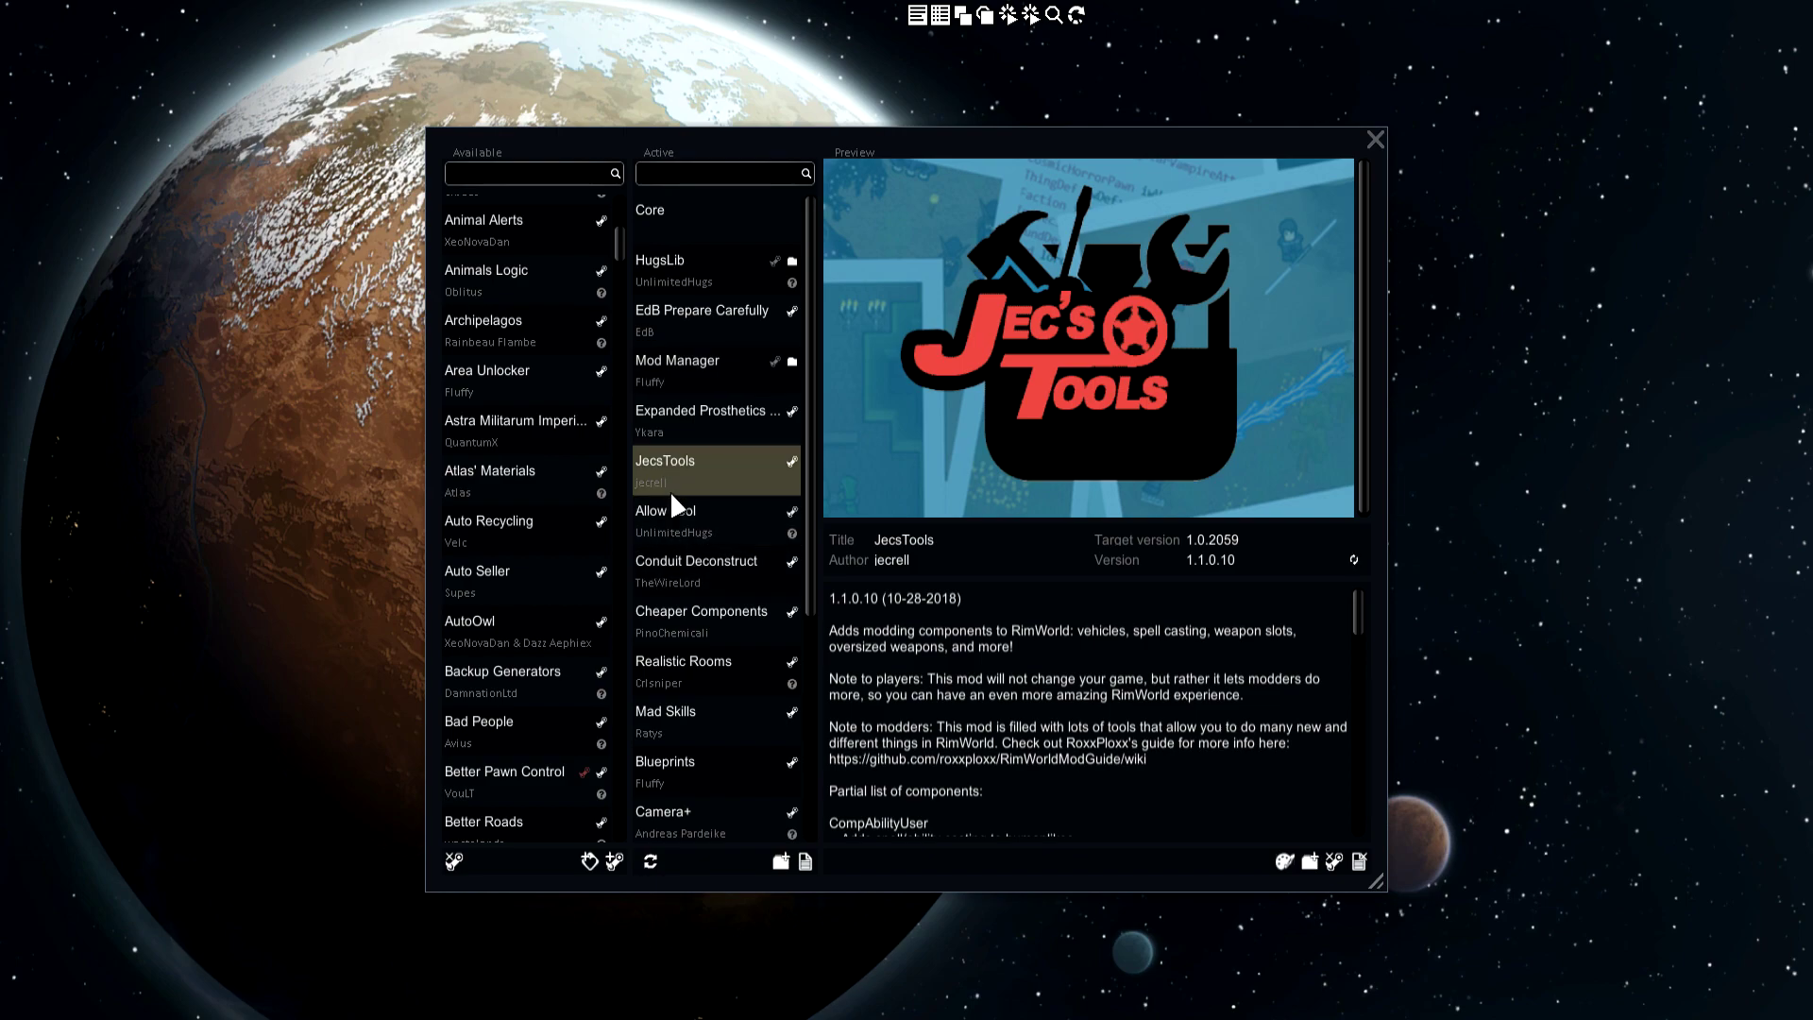
{"action": "scroll", "coordinate": [701, 582], "scroll_direction": "down", "scroll_amount": 4}
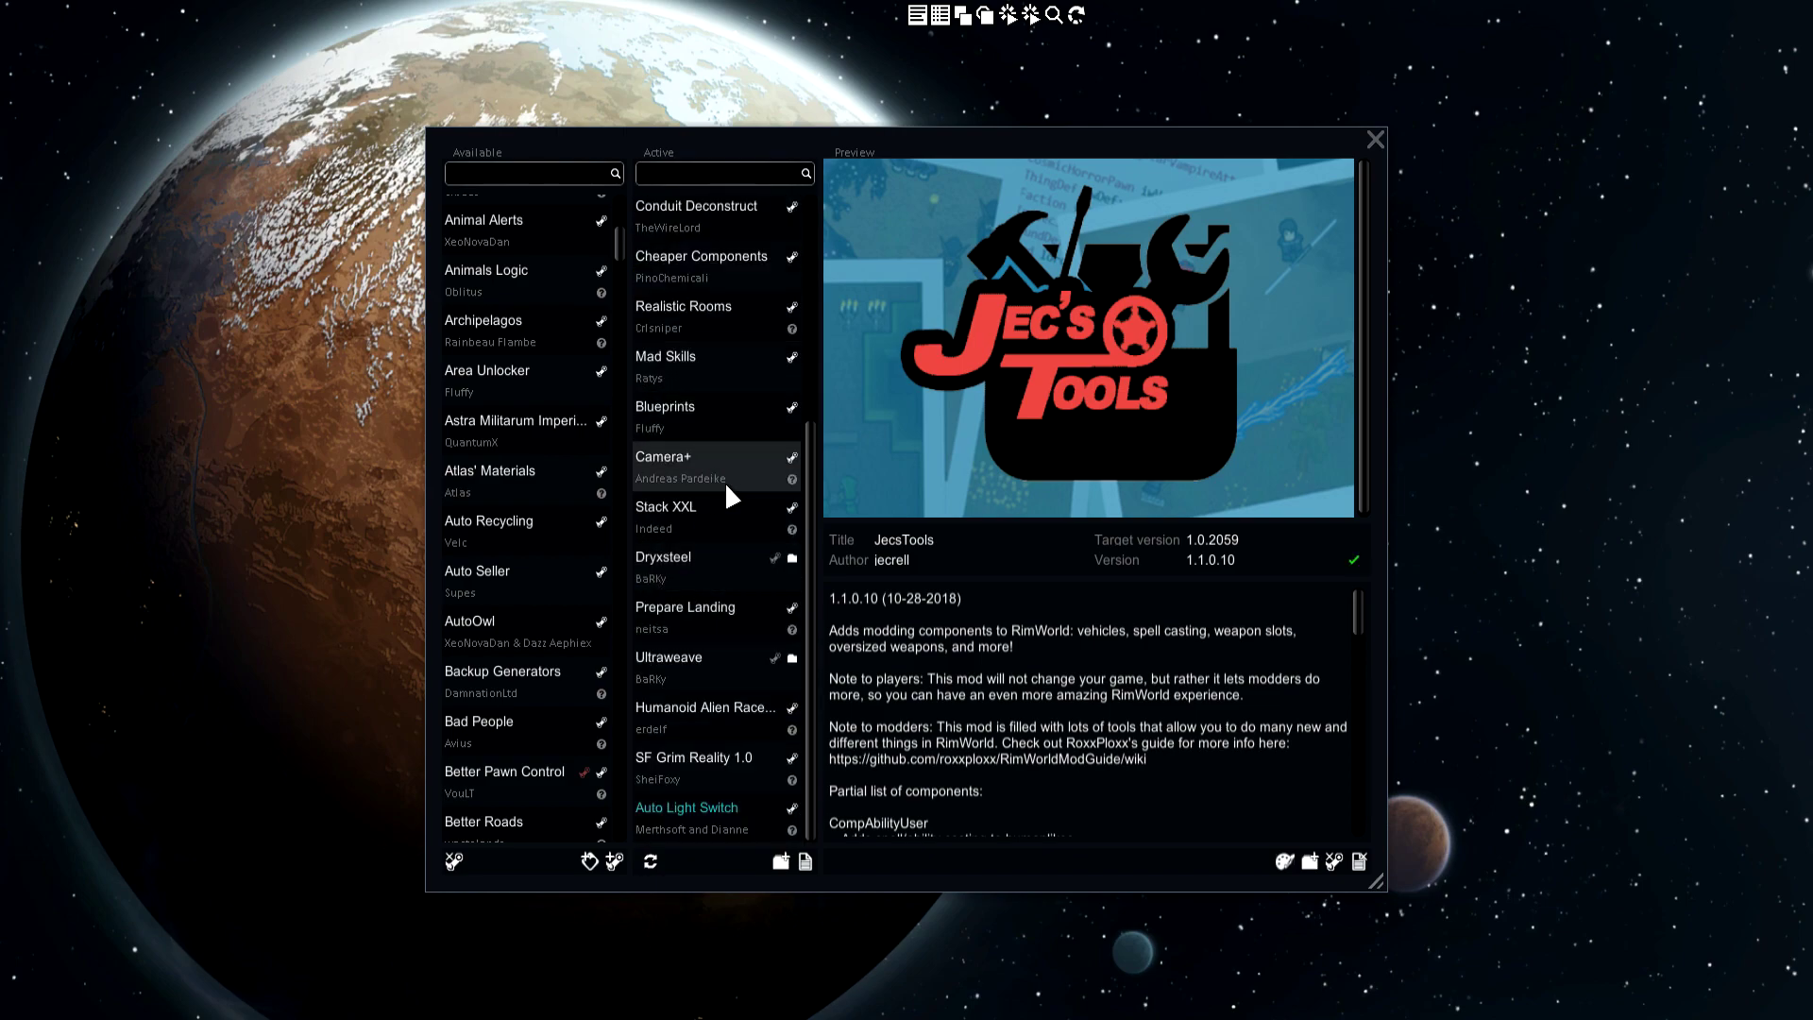
{"action": "scroll", "coordinate": [710, 562], "scroll_direction": "up", "scroll_amount": 3}
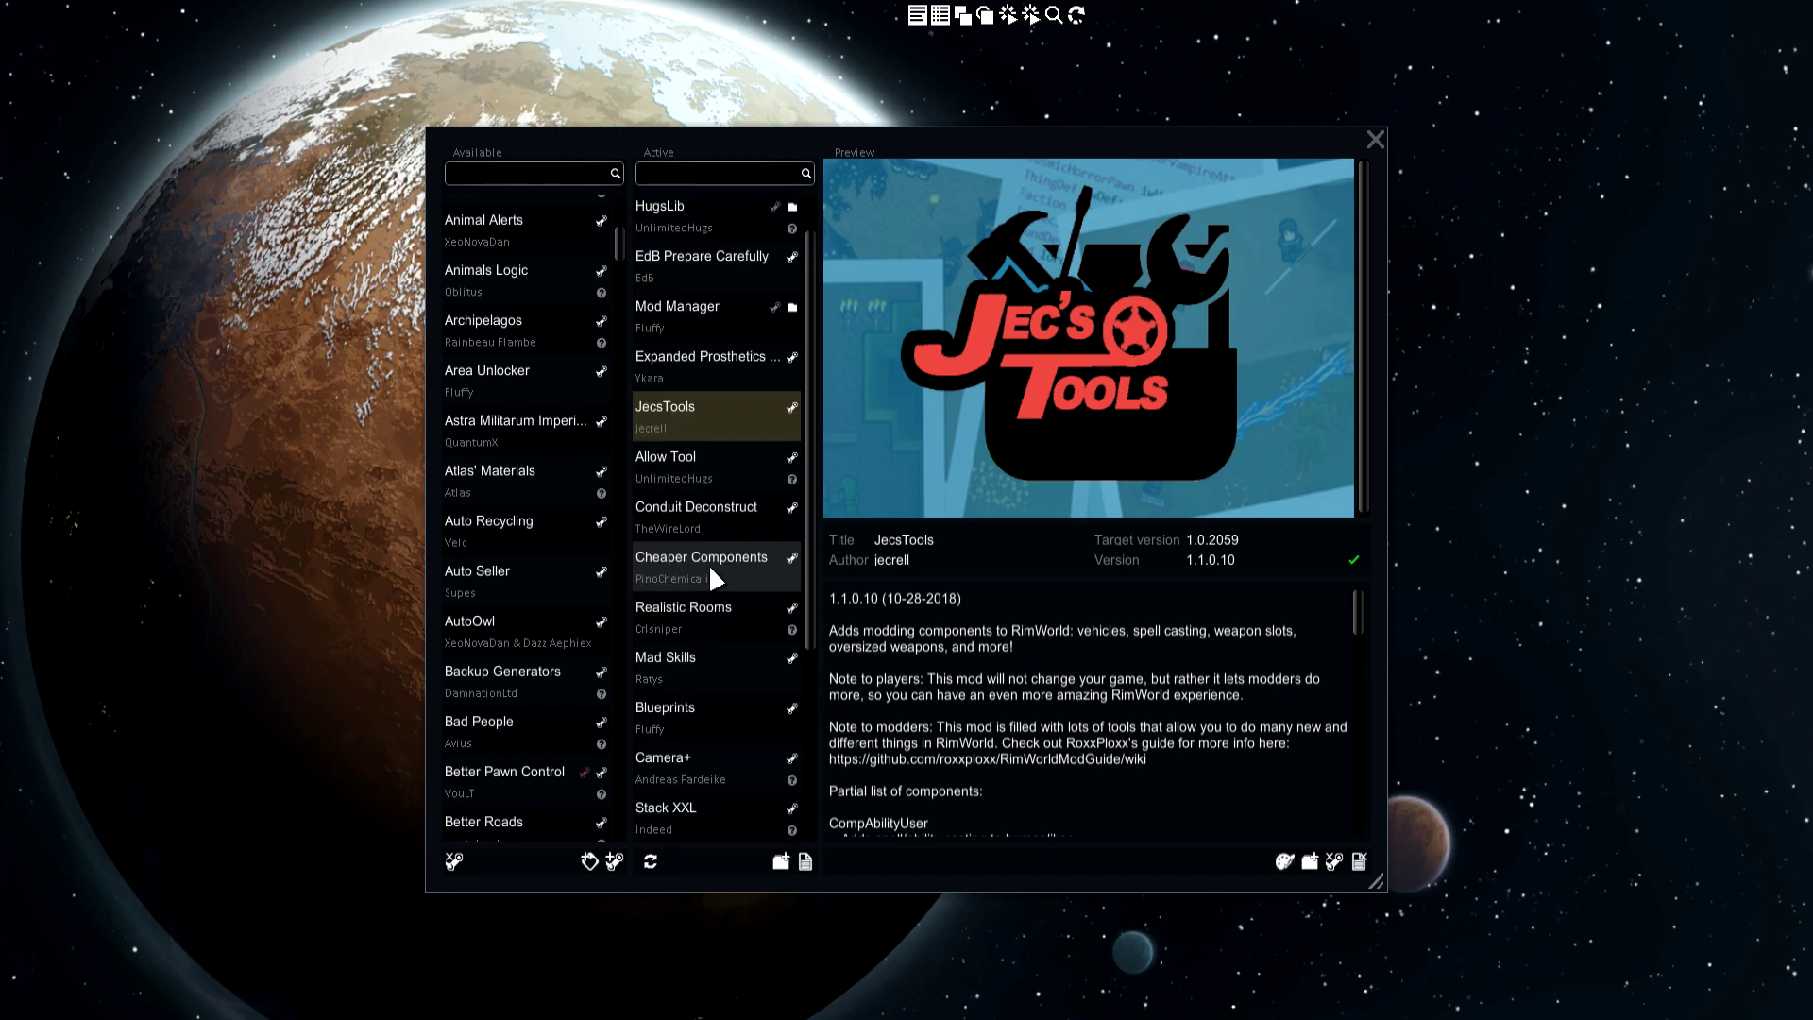
Step: Search the available mods for "lord of the" and activate Lord of the Rims - Dwarves, checking its dependency warning
{"action": "left_click", "coordinate": [467, 174]}
{"action": "type", "text": "lord of the"}
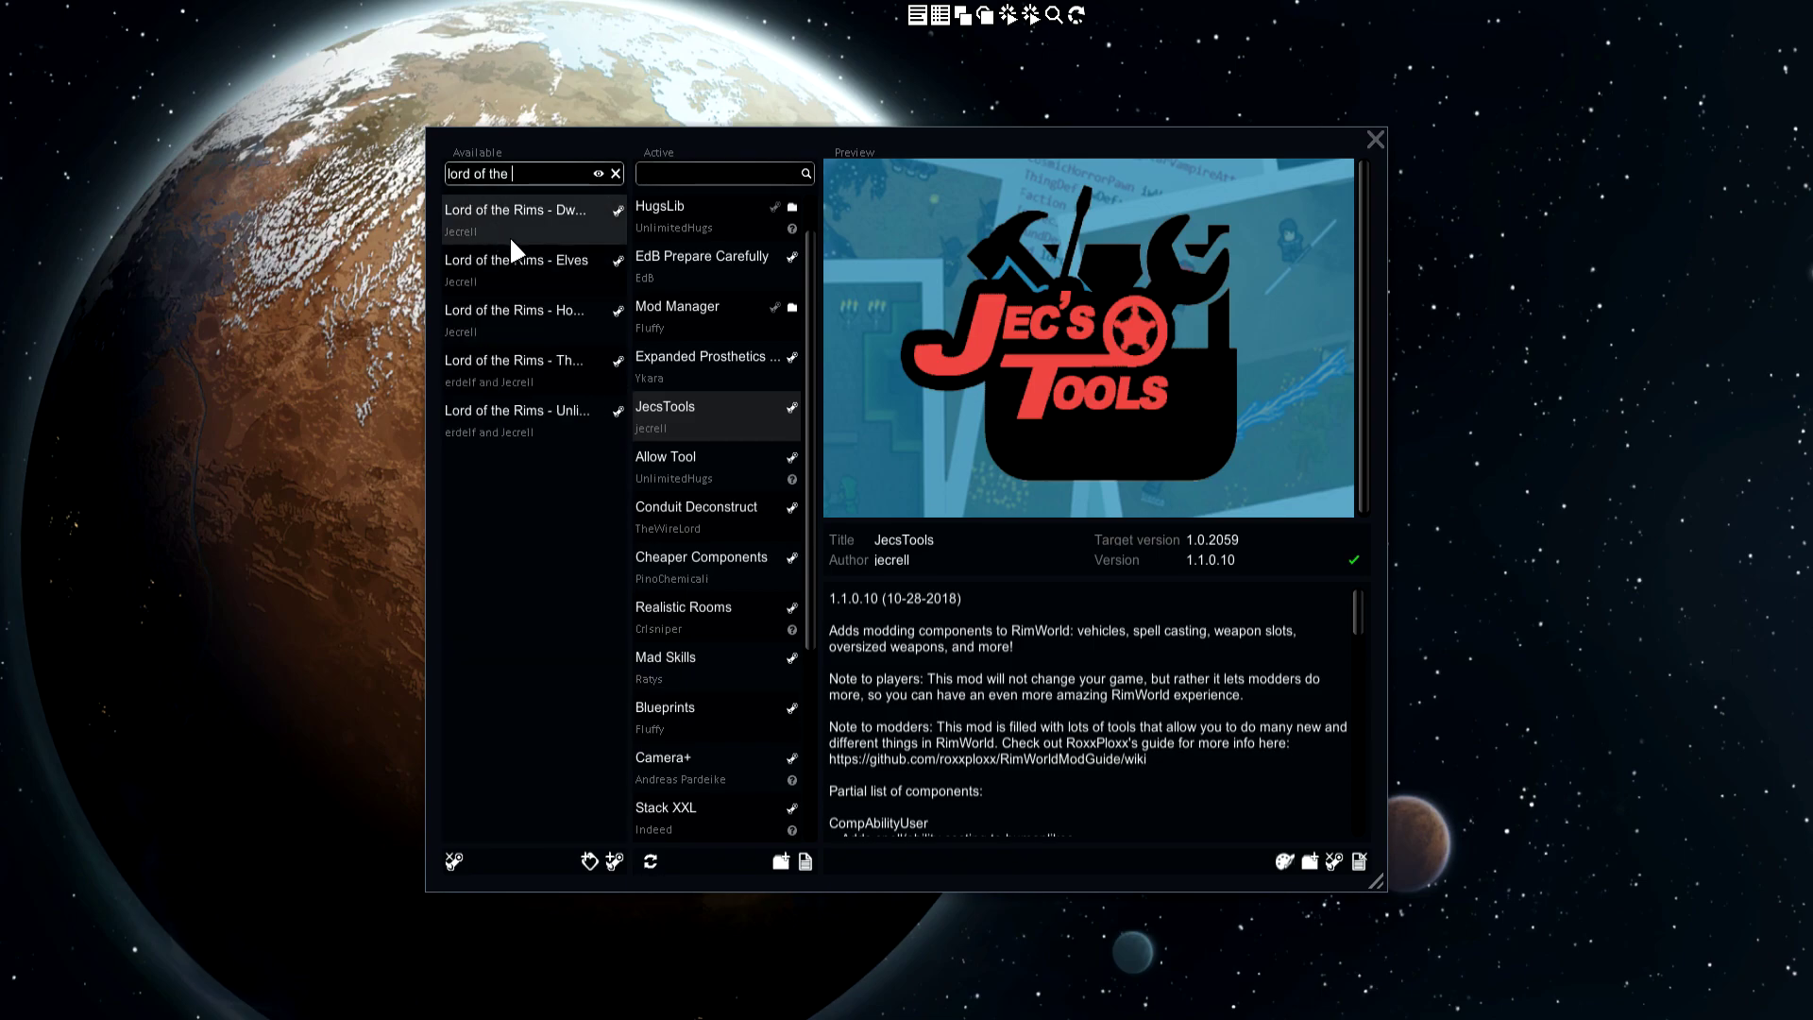
{"action": "double_click", "coordinate": [508, 235]}
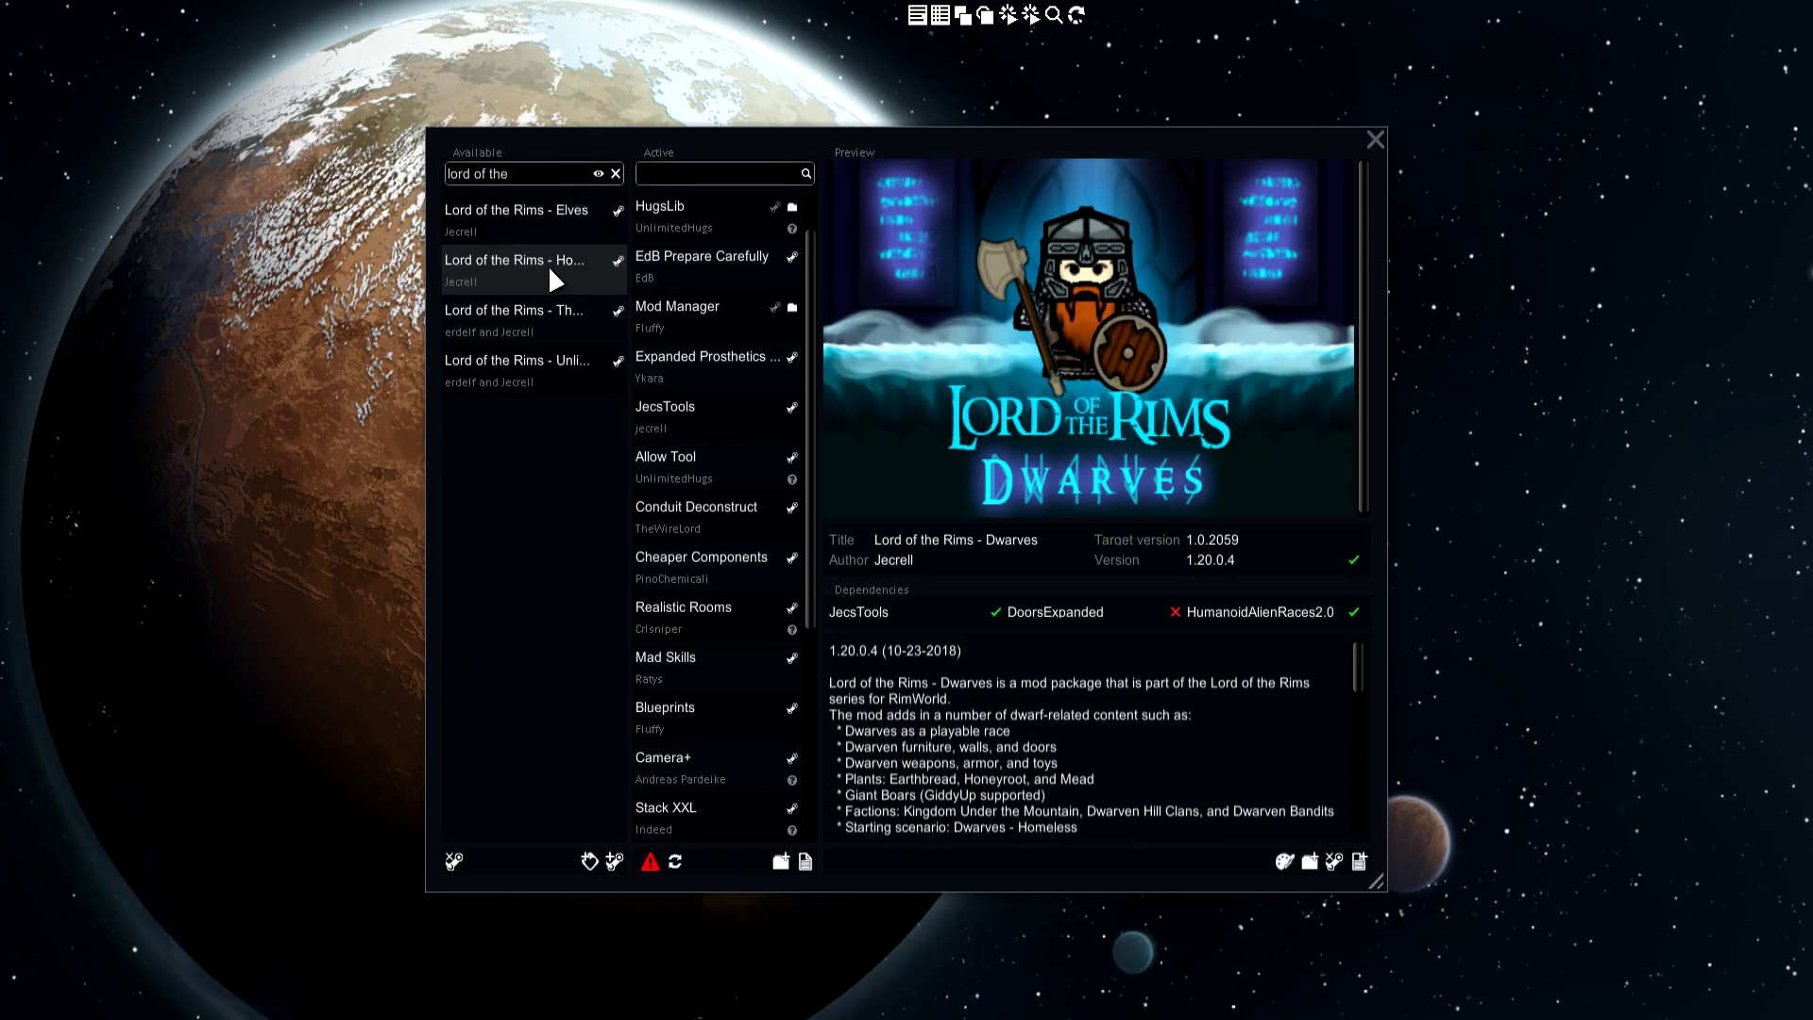
{"action": "mouse_move", "coordinate": [654, 867]}
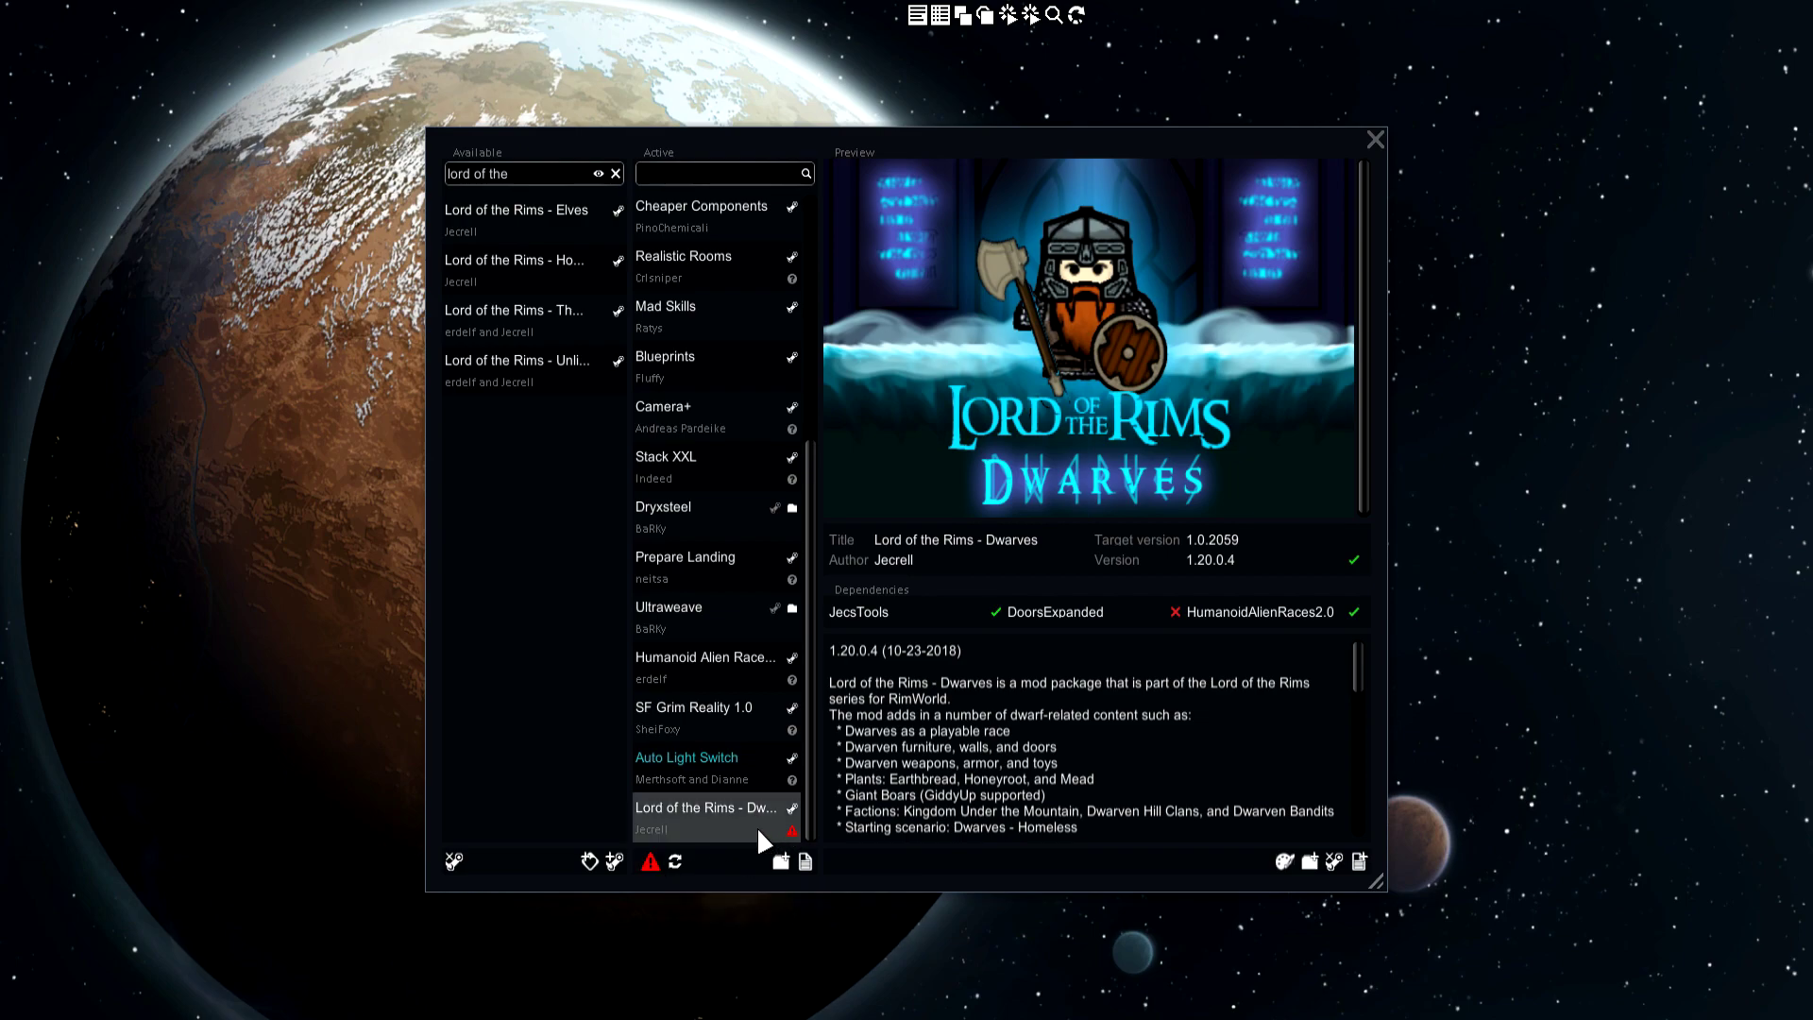
{"action": "scroll", "coordinate": [717, 746], "scroll_direction": "up", "scroll_amount": 3}
{"action": "scroll", "coordinate": [721, 752], "scroll_direction": "down", "scroll_amount": 3}
Step: Search the available mods for "doors ex" and activate Doors Expanded, placing it between Prepare Landing and Ultraweave in the load order
{"action": "left_click", "coordinate": [525, 179]}
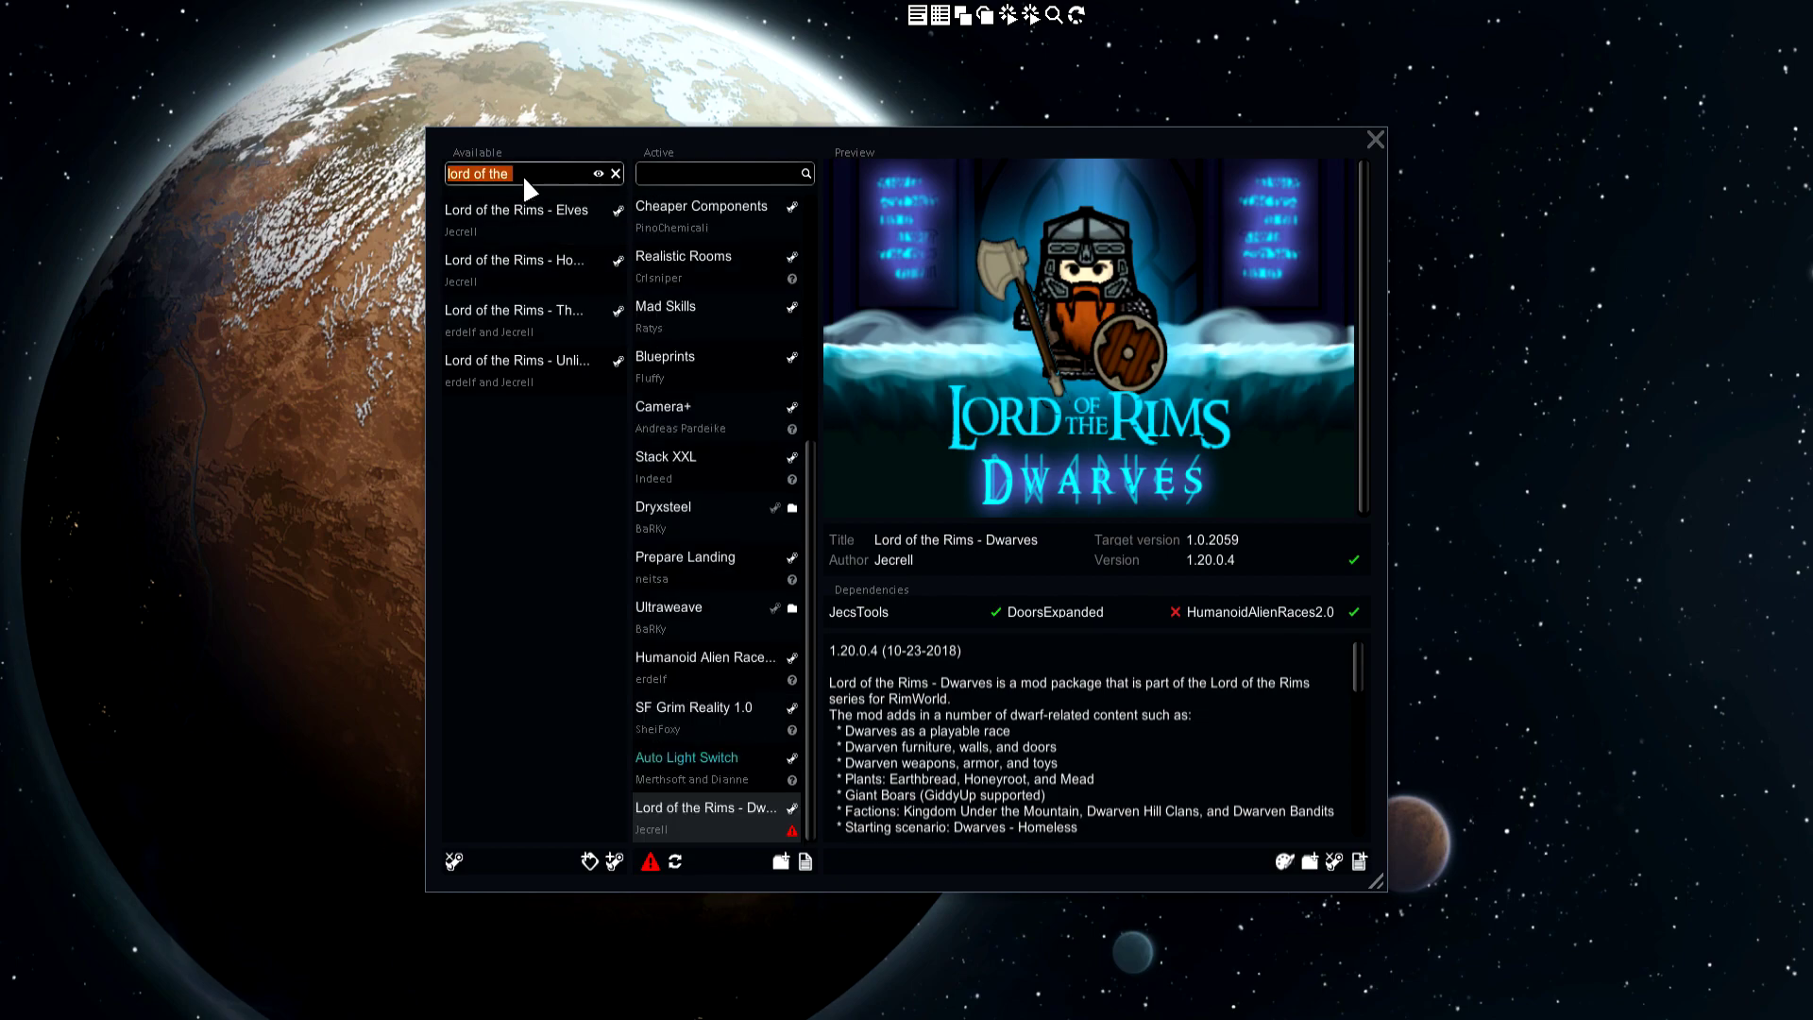
{"action": "type", "text": "doors ex"}
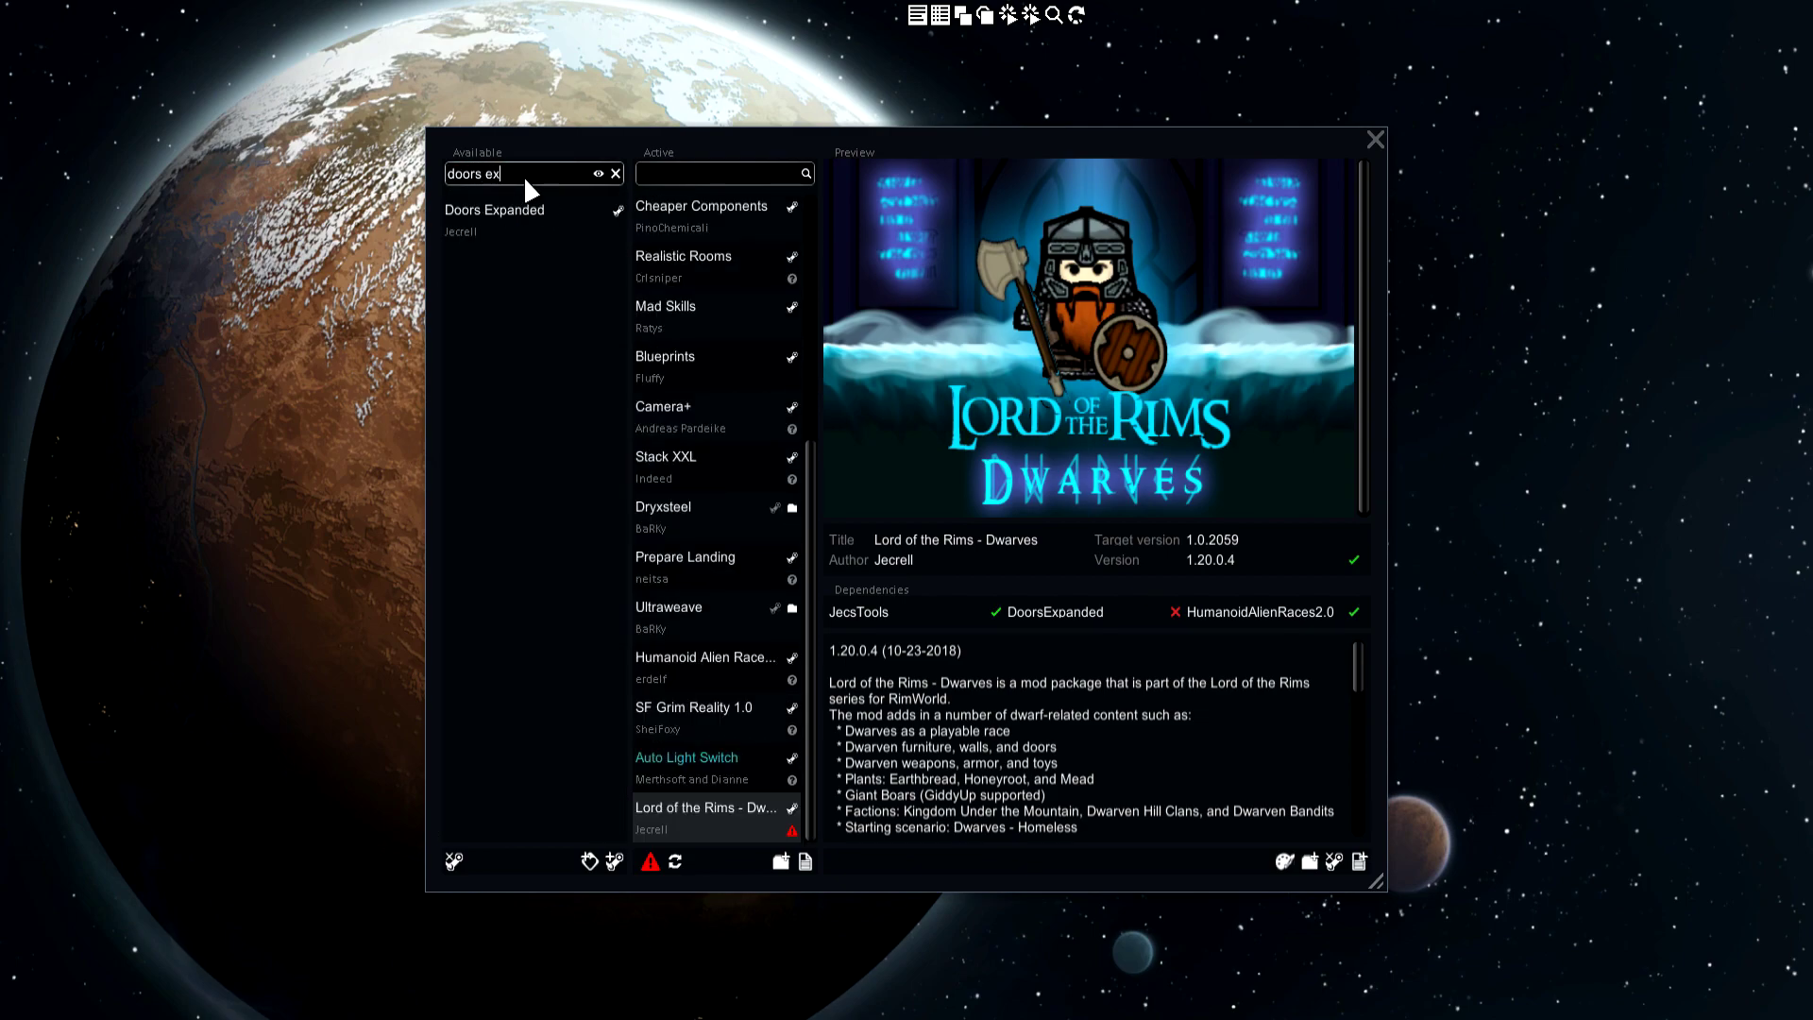
{"action": "left_click_drag", "start_coordinate": [525, 210], "coordinate": [722, 602]}
{"action": "scroll", "coordinate": [768, 684], "scroll_direction": "down", "scroll_amount": 1}
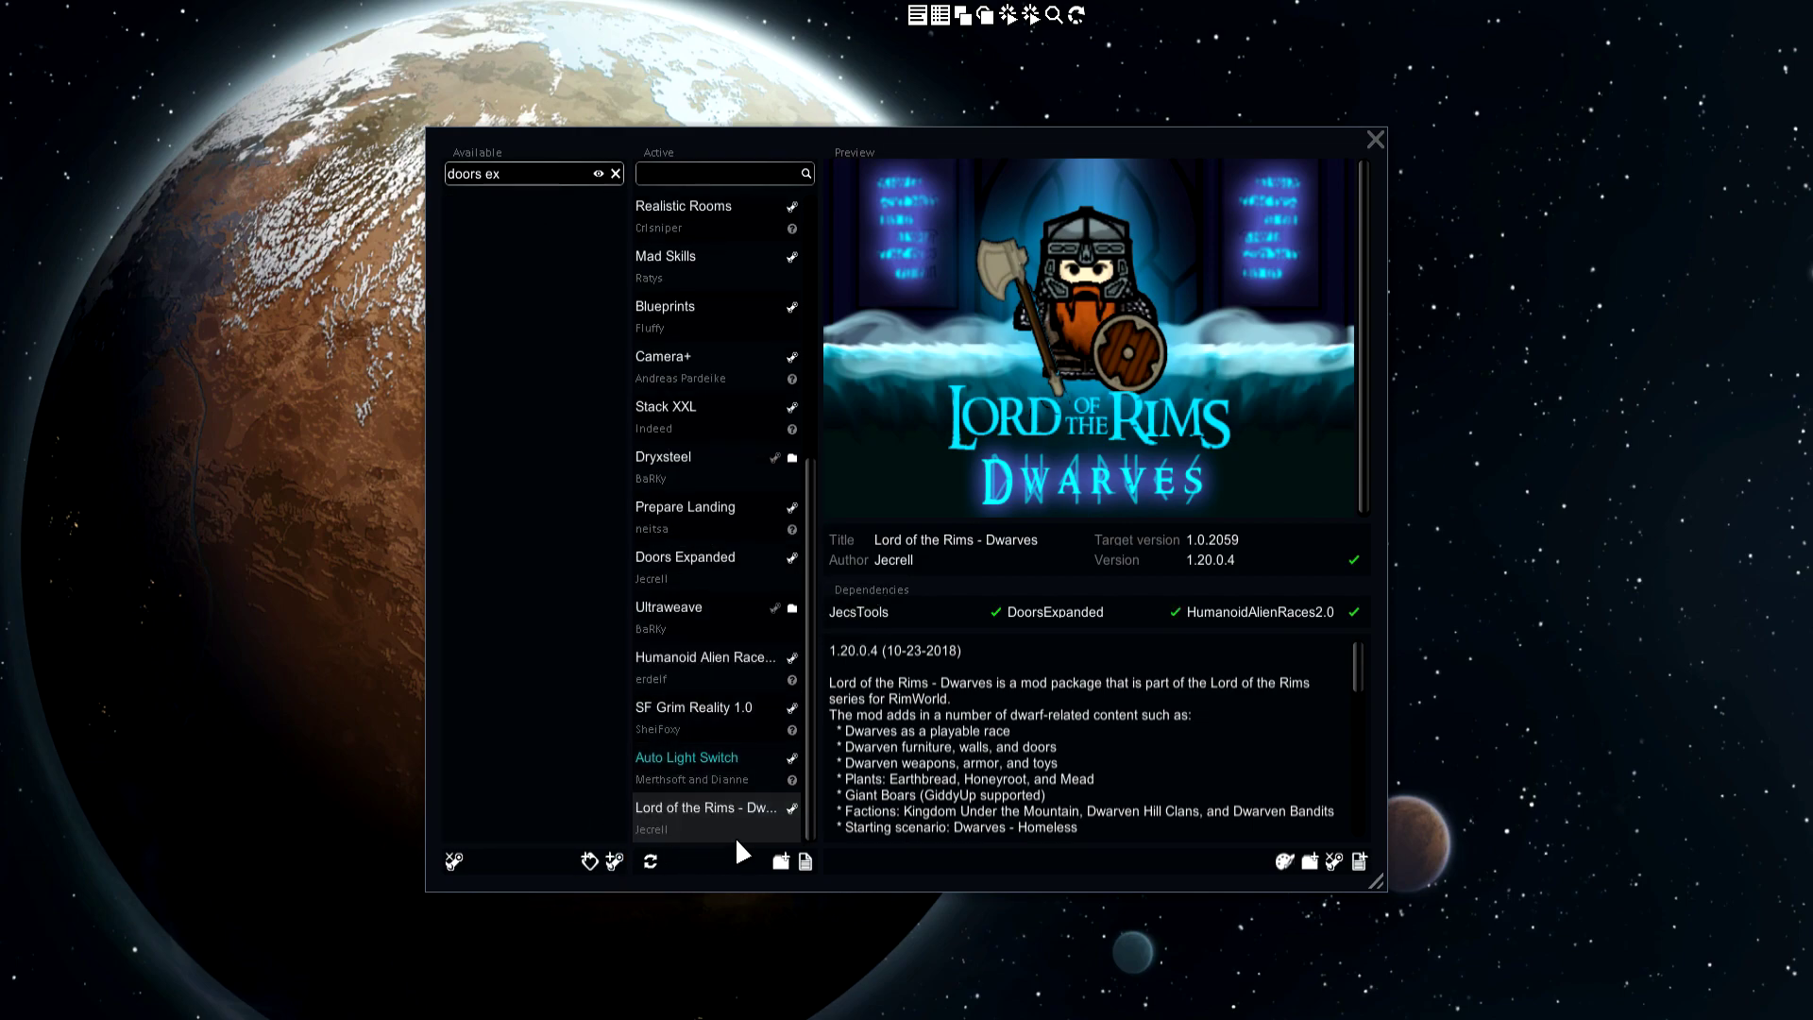
Step: Deactivate Lord of the Rims - Dwarves and Auto Light Switch, and clear the search of the available mods
{"action": "double_click", "coordinate": [700, 805]}
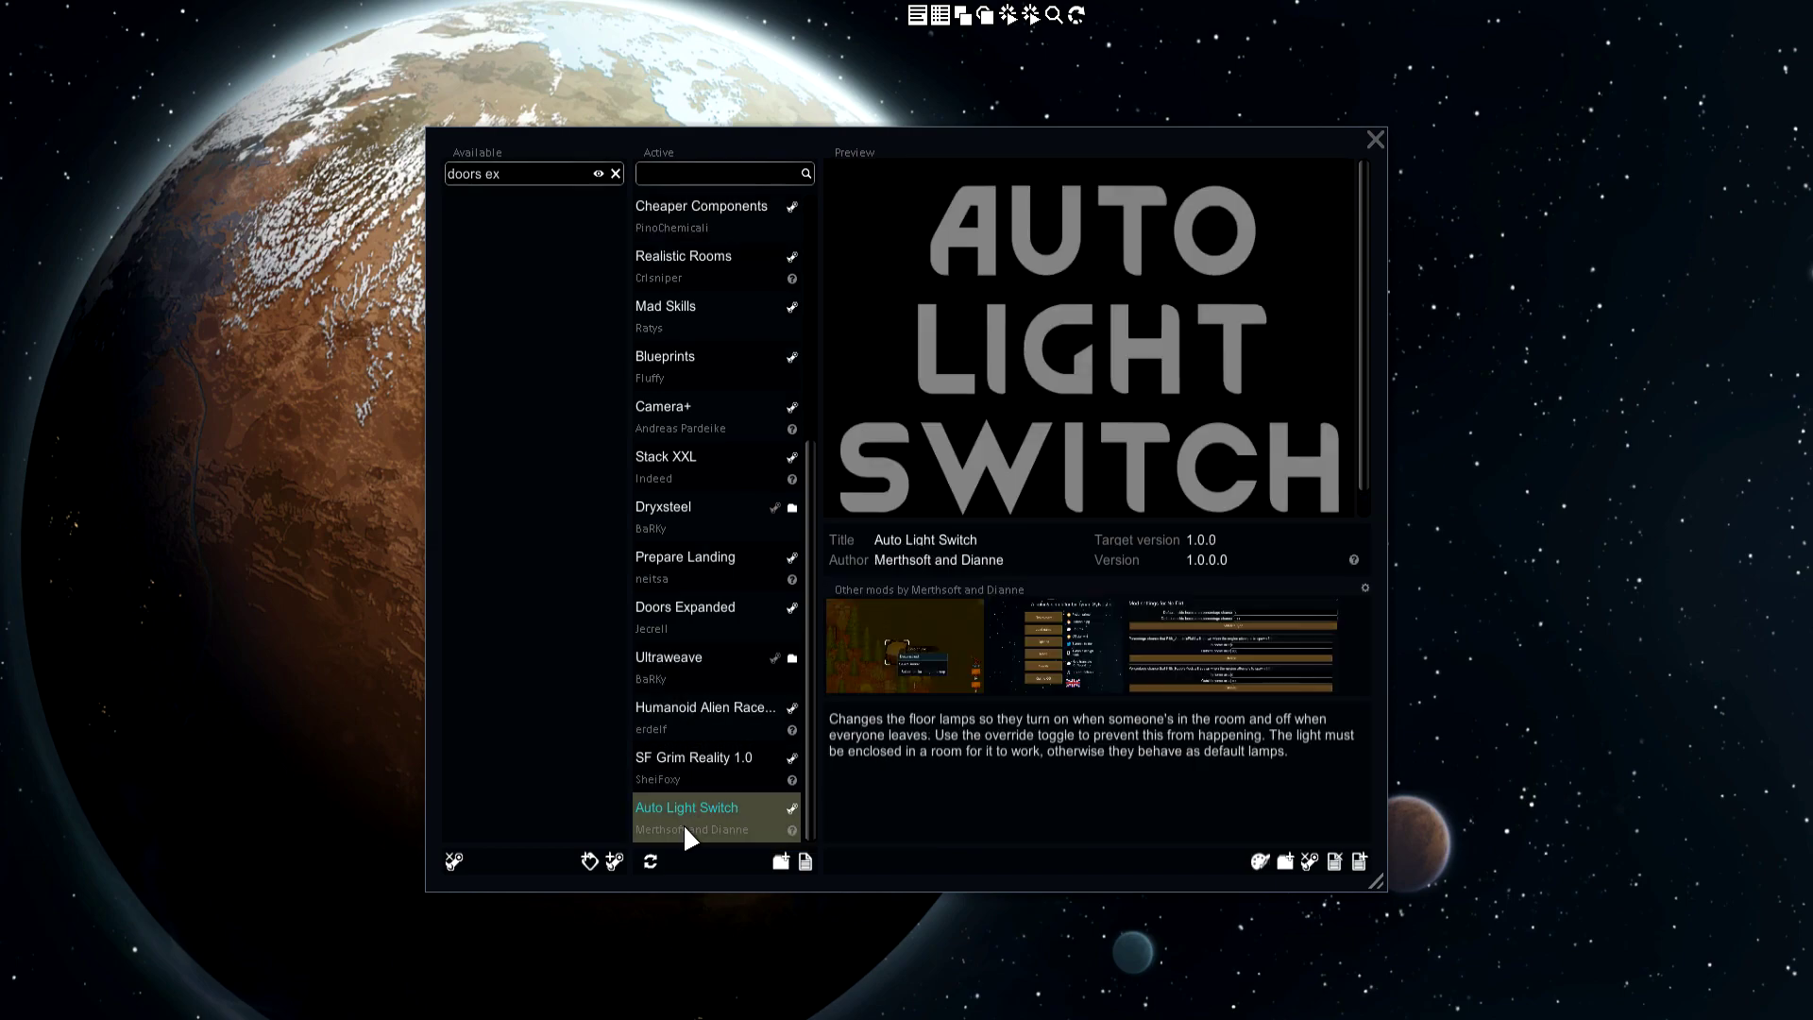
{"action": "scroll", "coordinate": [661, 586], "scroll_direction": "up", "scroll_amount": 1}
{"action": "left_click", "coordinate": [612, 174]}
{"action": "scroll", "coordinate": [572, 453], "scroll_direction": "down", "scroll_amount": 5}
{"action": "scroll", "coordinate": [563, 667], "scroll_direction": "down", "scroll_amount": 12}
{"action": "scroll", "coordinate": [580, 669], "scroll_direction": "up", "scroll_amount": 18}
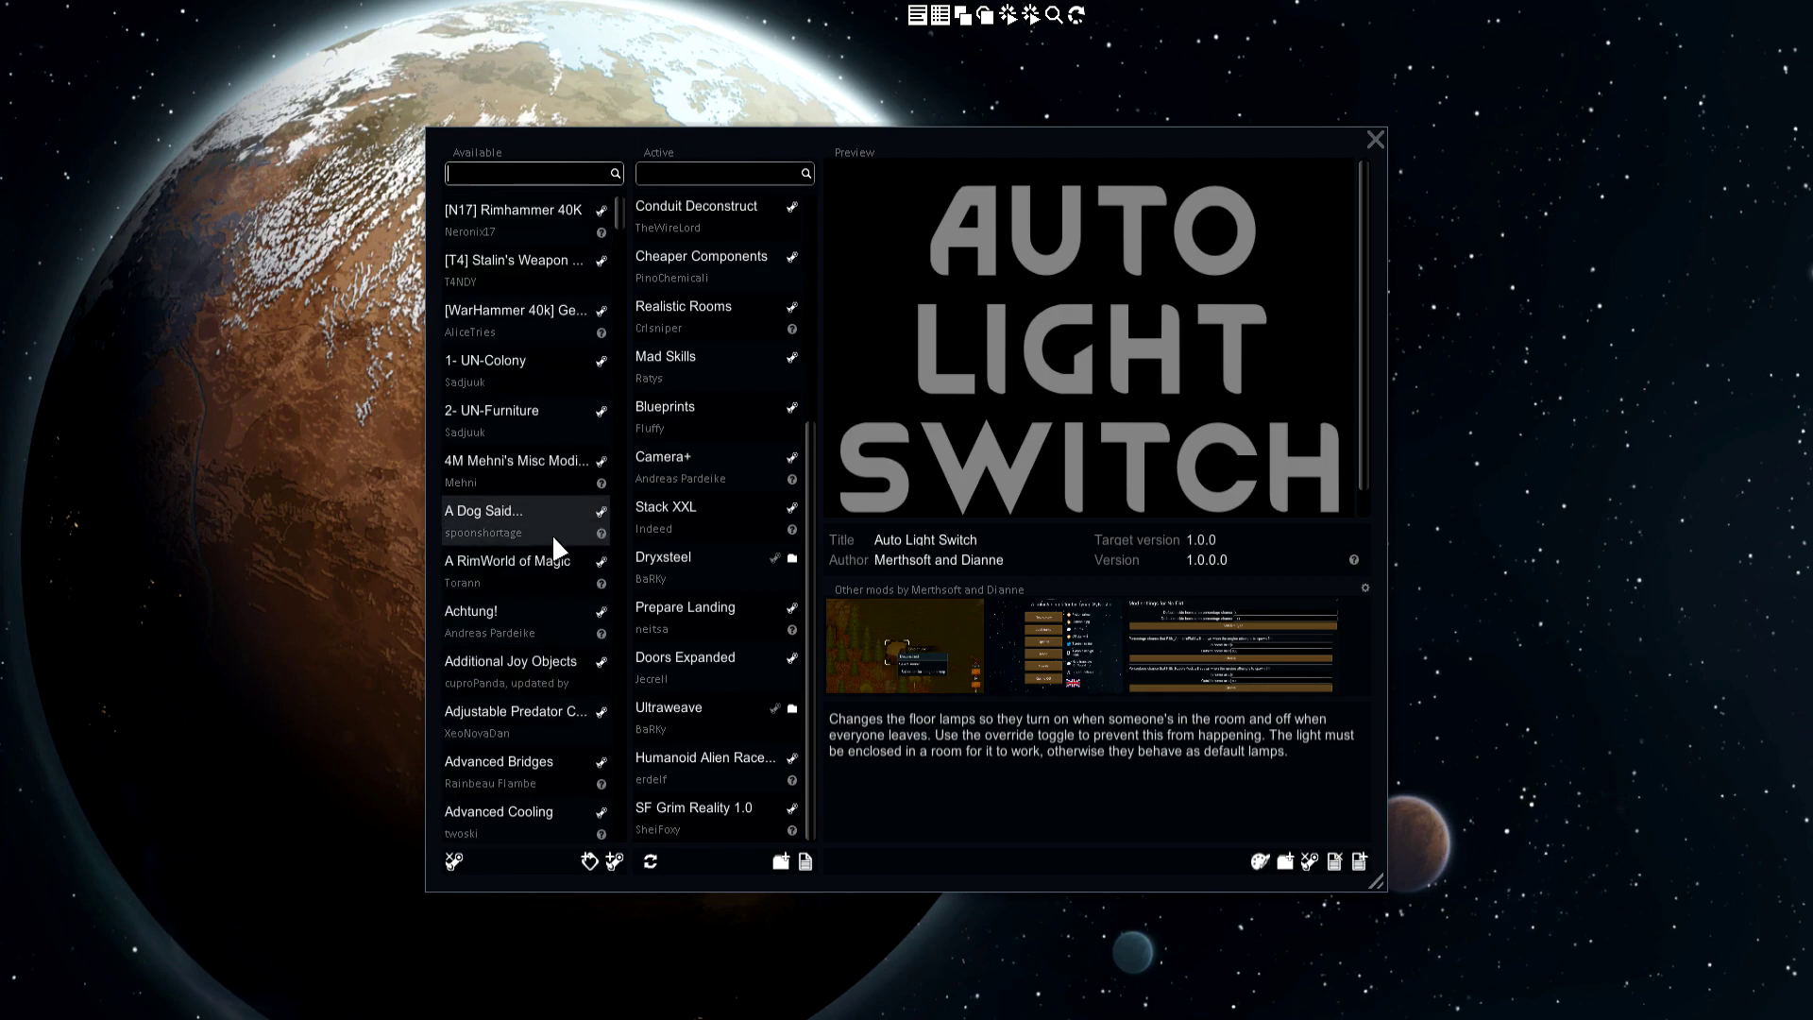
Step: Start creating local copies of the active Steam mods, and go back without confirming
{"action": "left_click", "coordinate": [782, 860]}
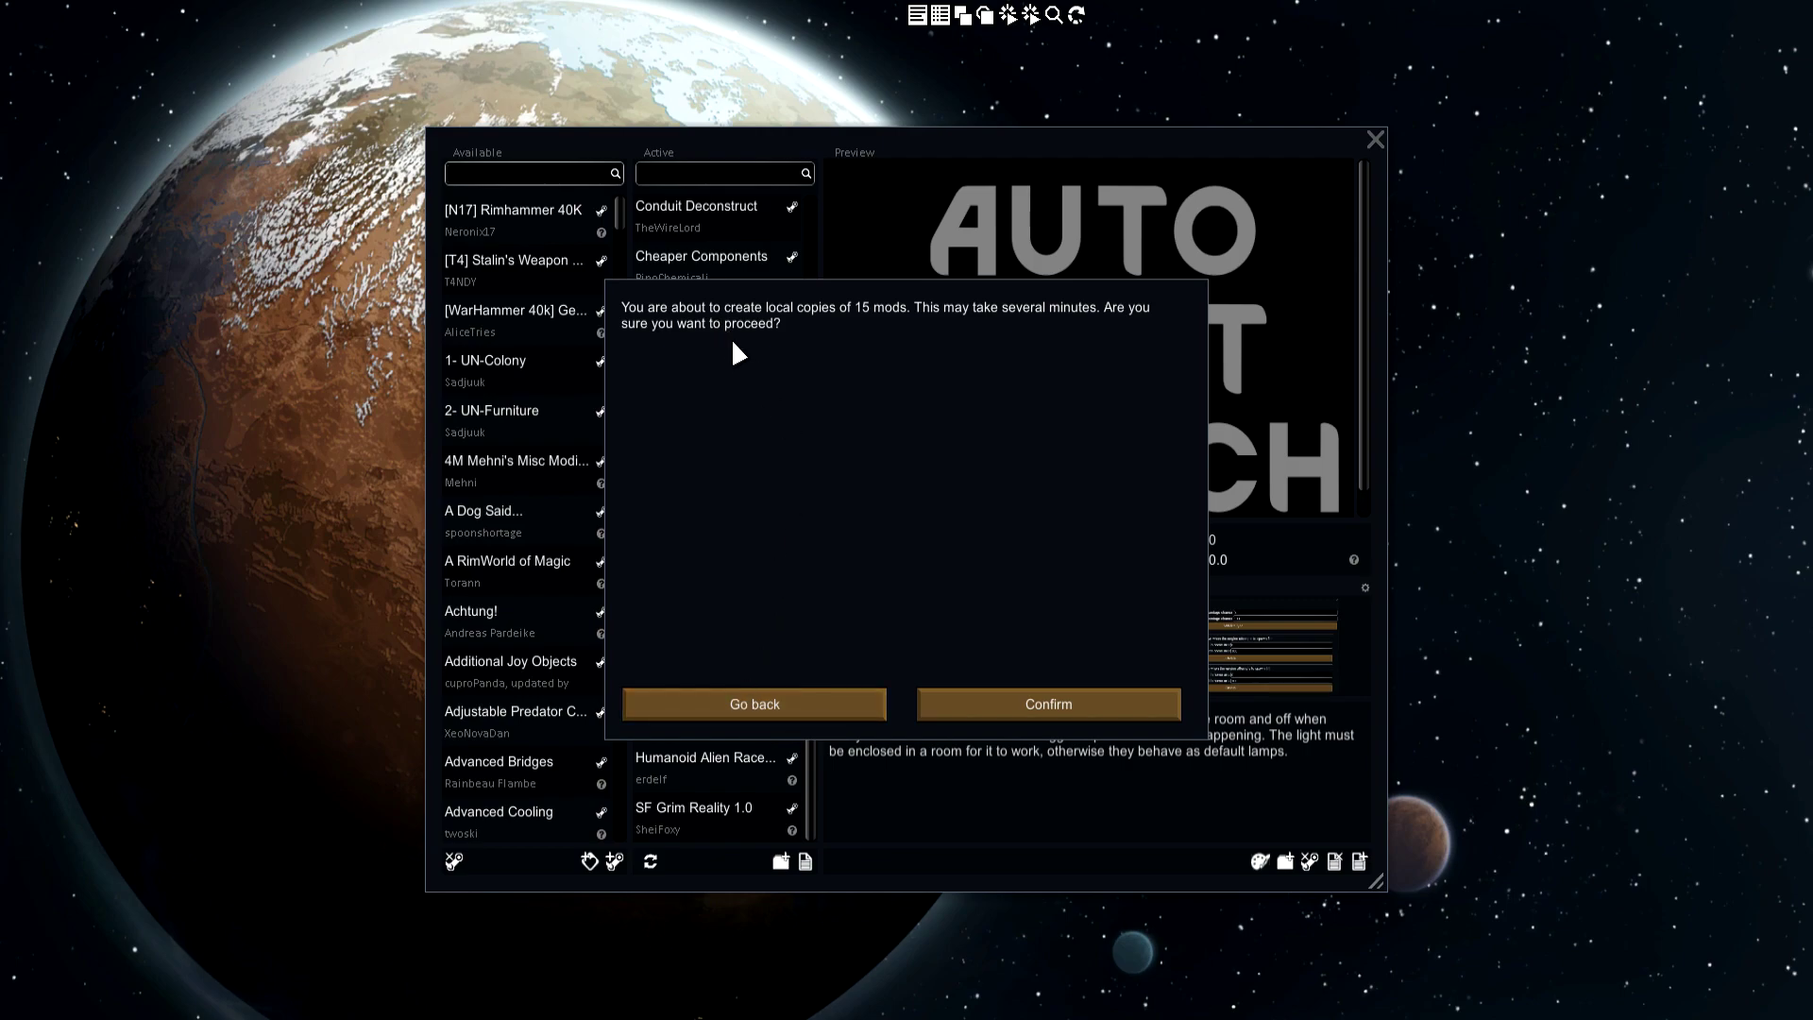
{"action": "left_click", "coordinate": [789, 694]}
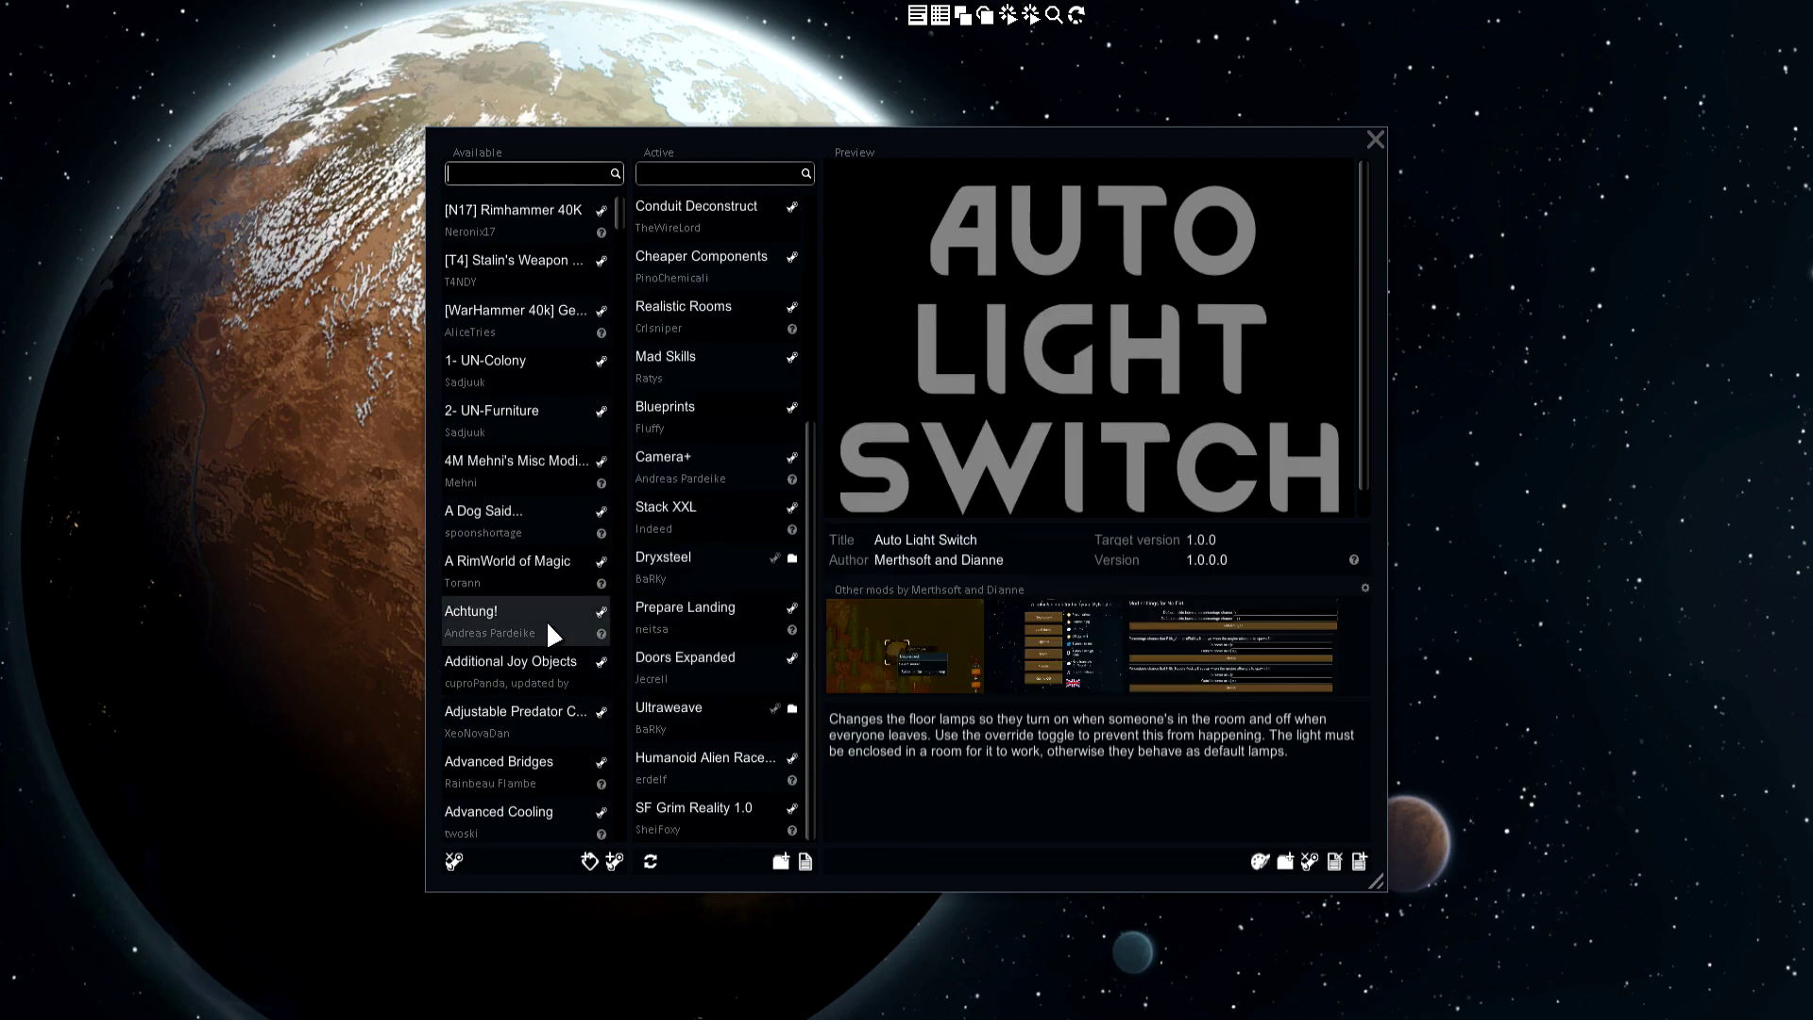
Step: Look through the available mods and open the mass unsubscribe options for Steam Workshop mods
{"action": "scroll", "coordinate": [534, 661], "scroll_direction": "down", "scroll_amount": 3}
{"action": "scroll", "coordinate": [534, 661], "scroll_direction": "down", "scroll_amount": 8}
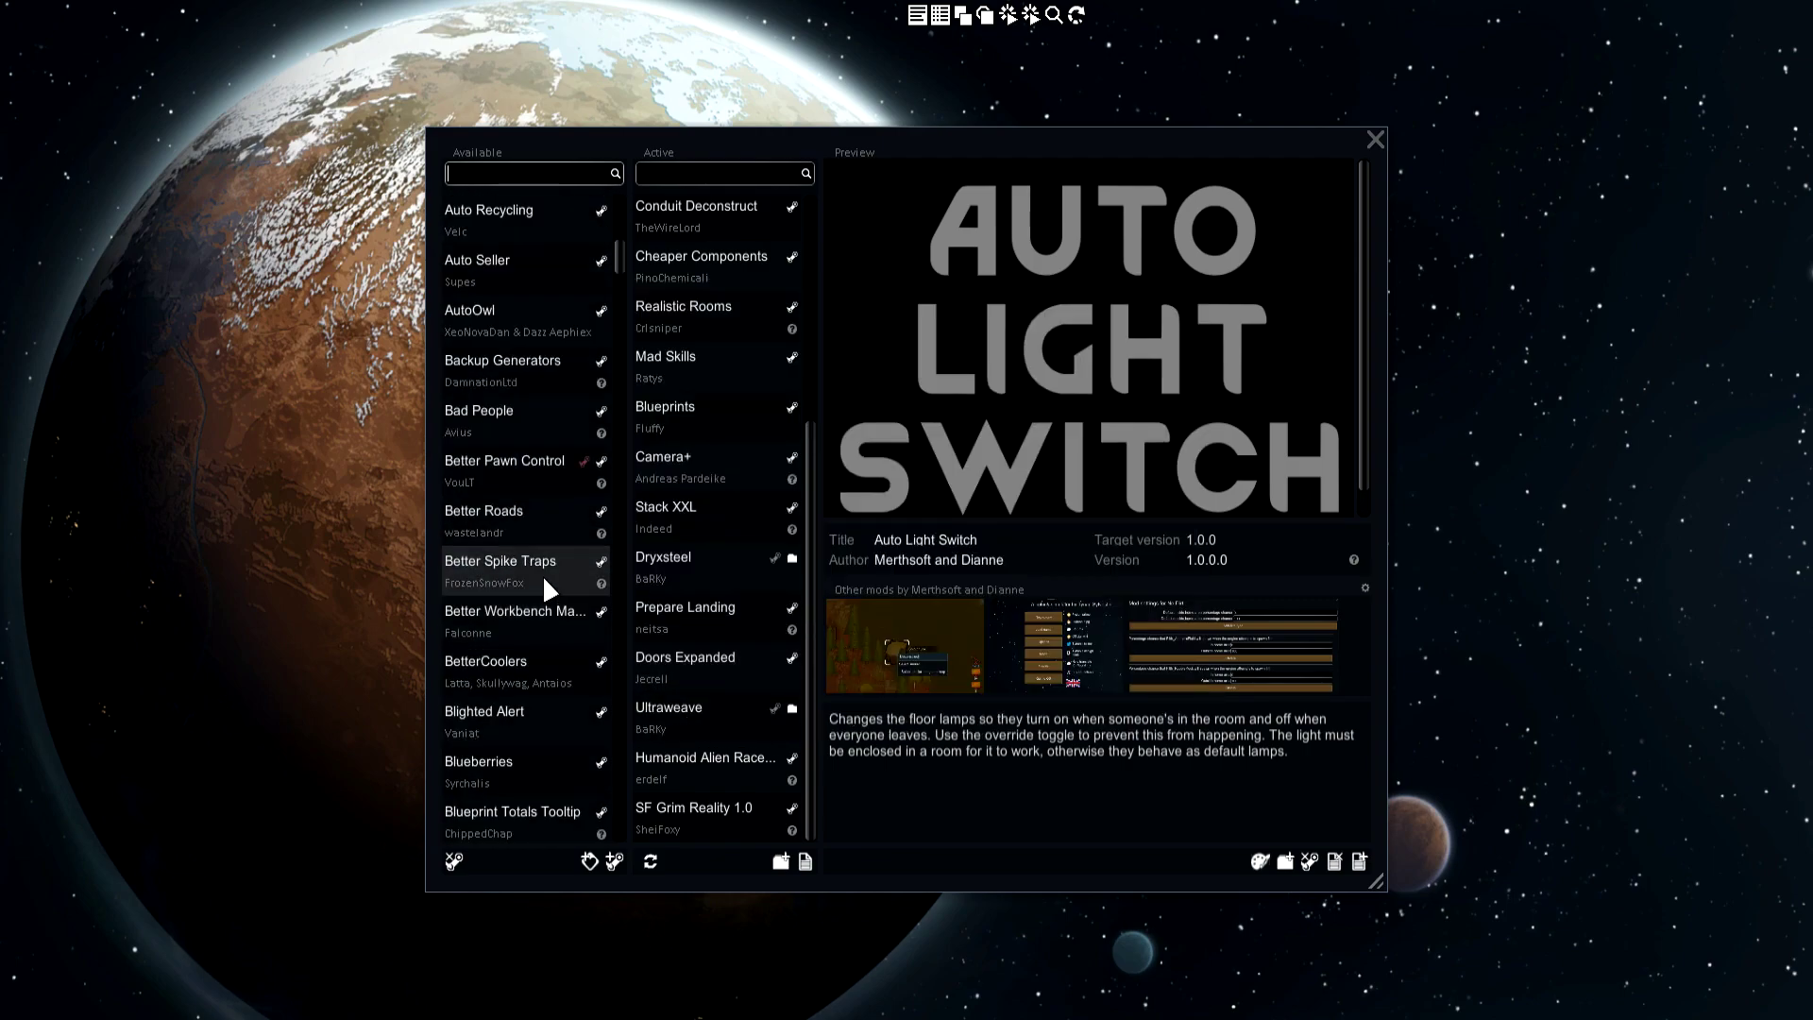
{"action": "scroll", "coordinate": [542, 574], "scroll_direction": "up", "scroll_amount": 4}
{"action": "scroll", "coordinate": [542, 570], "scroll_direction": "up", "scroll_amount": 3}
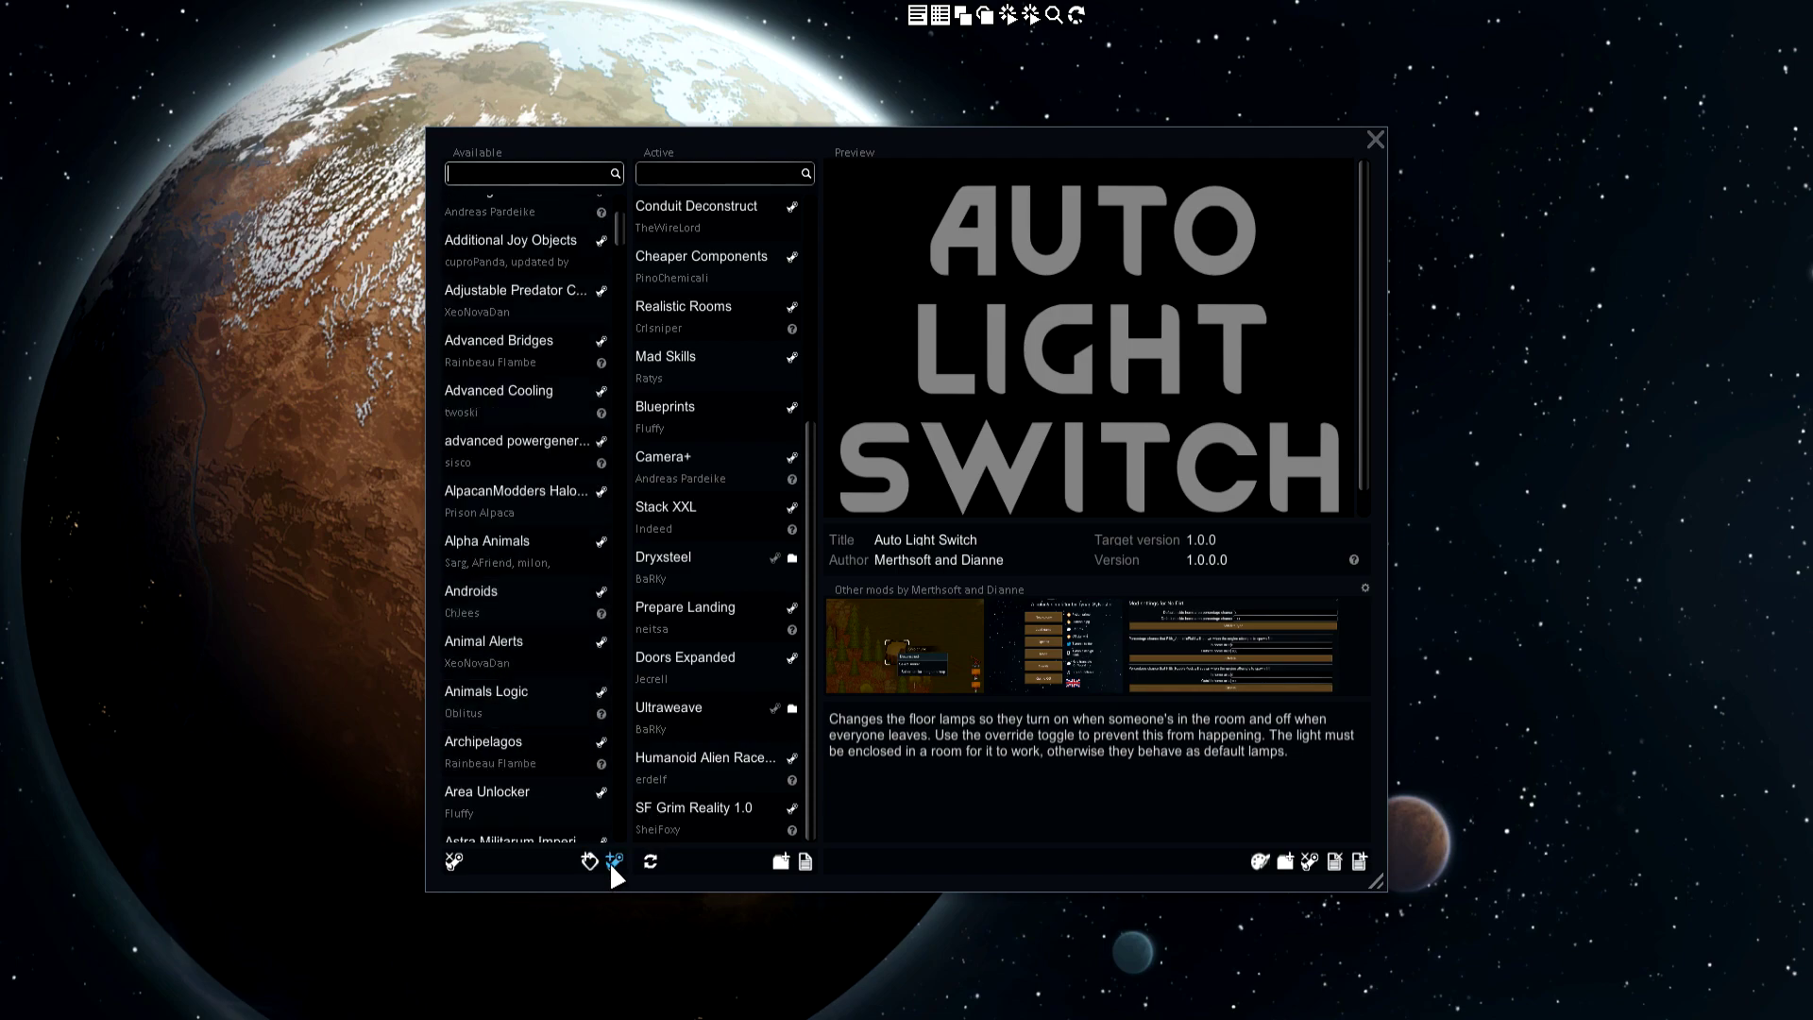
{"action": "scroll", "coordinate": [517, 595], "scroll_direction": "down", "scroll_amount": 3}
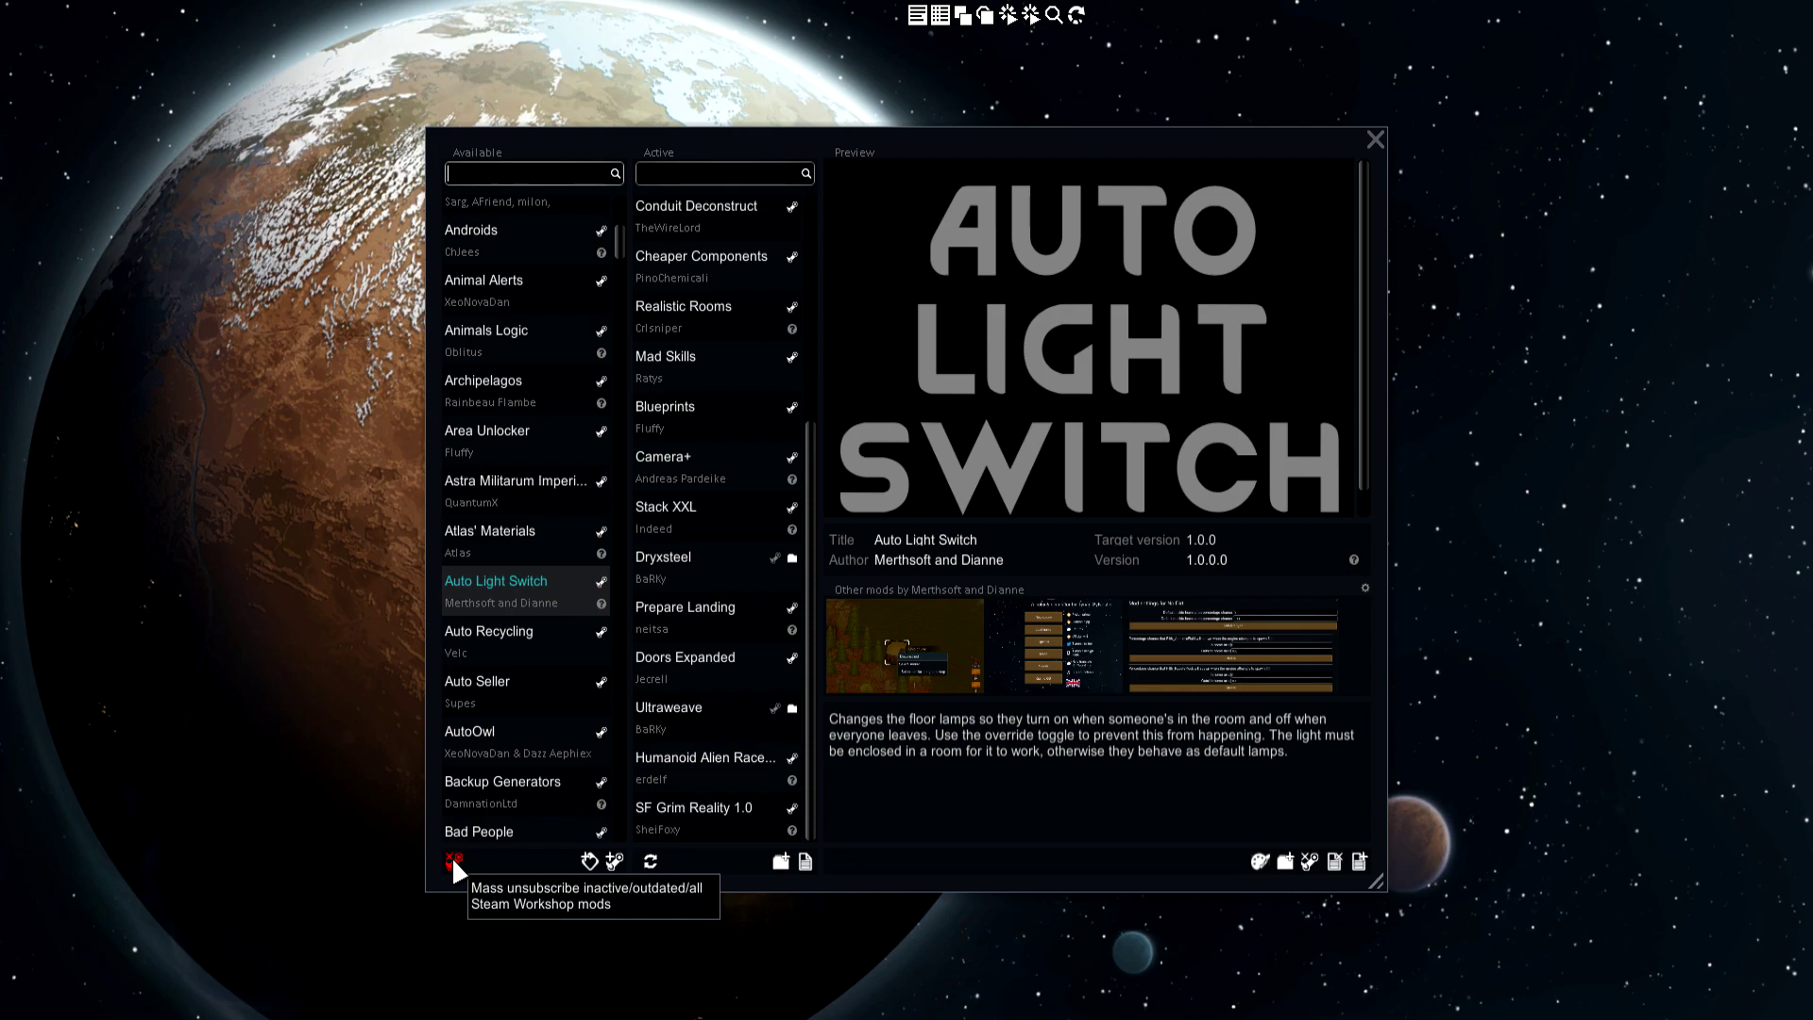
{"action": "left_click", "coordinate": [452, 858]}
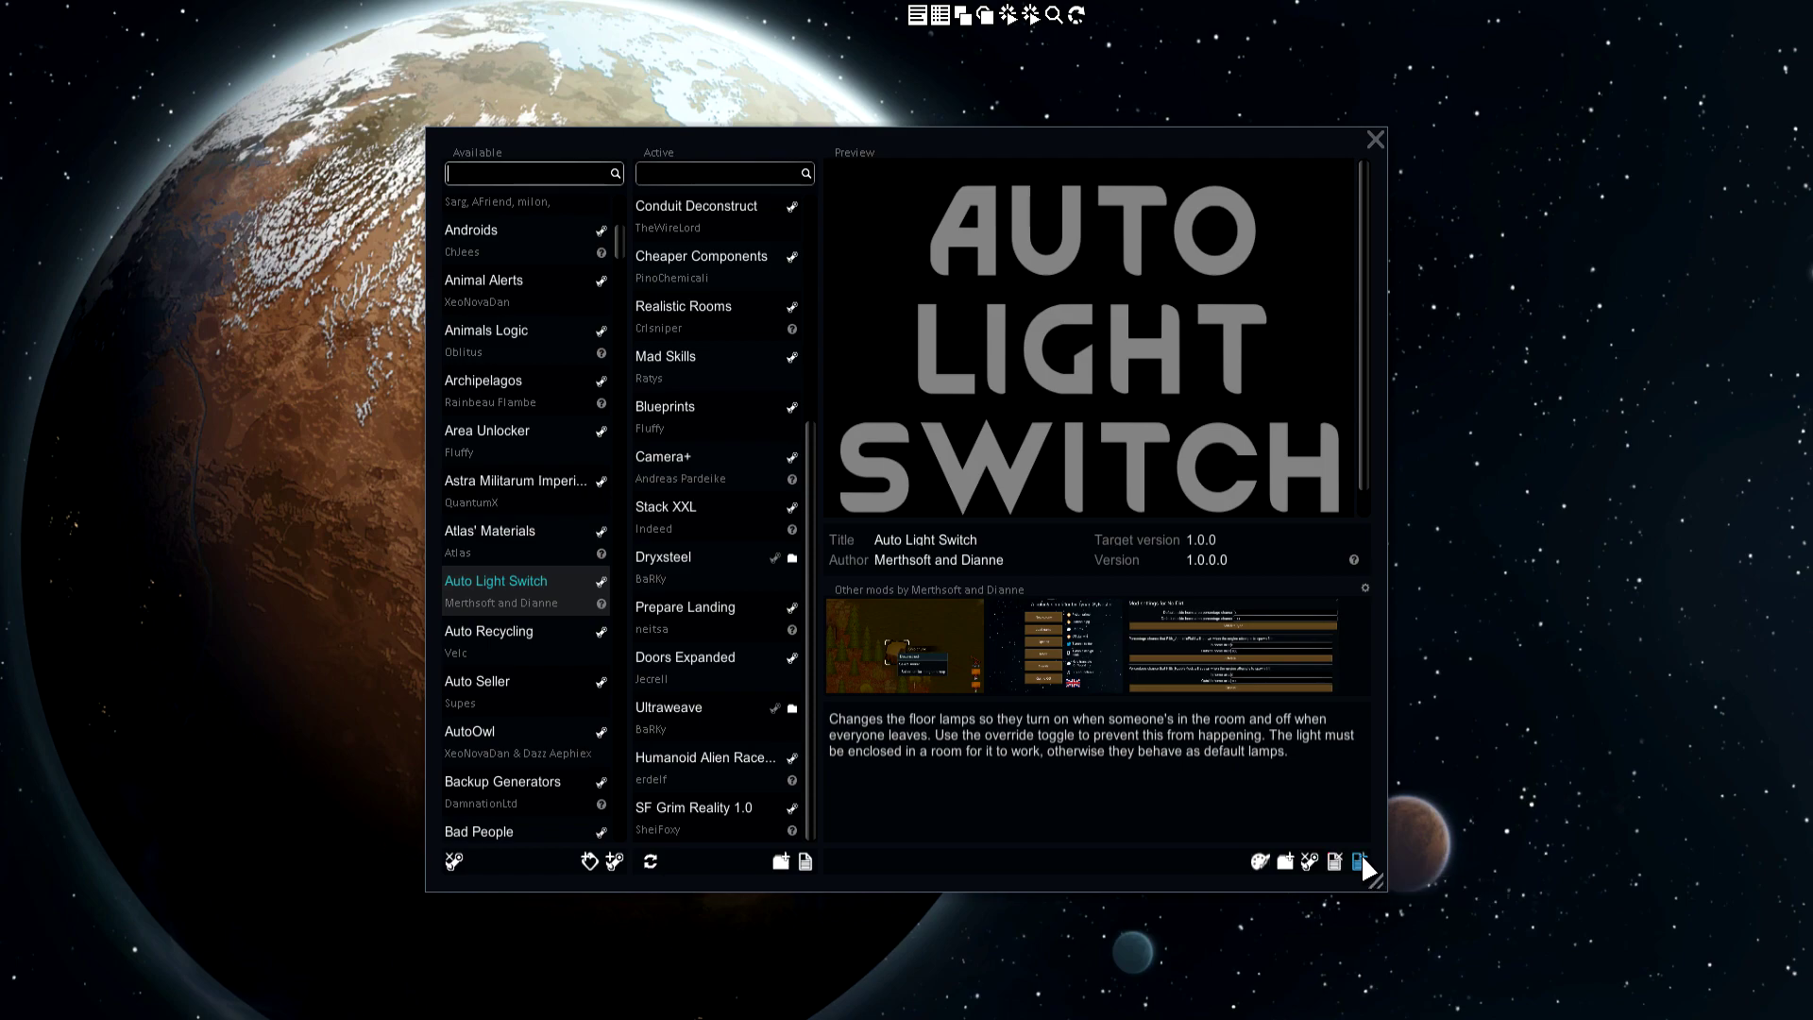
Step: Look through the load order of the active mods, previewing Ultraweave, Humanoid Alien Races 2.0 and Doors Expanded with their details and dependencies
{"action": "scroll", "coordinate": [745, 611], "scroll_direction": "up", "scroll_amount": 5}
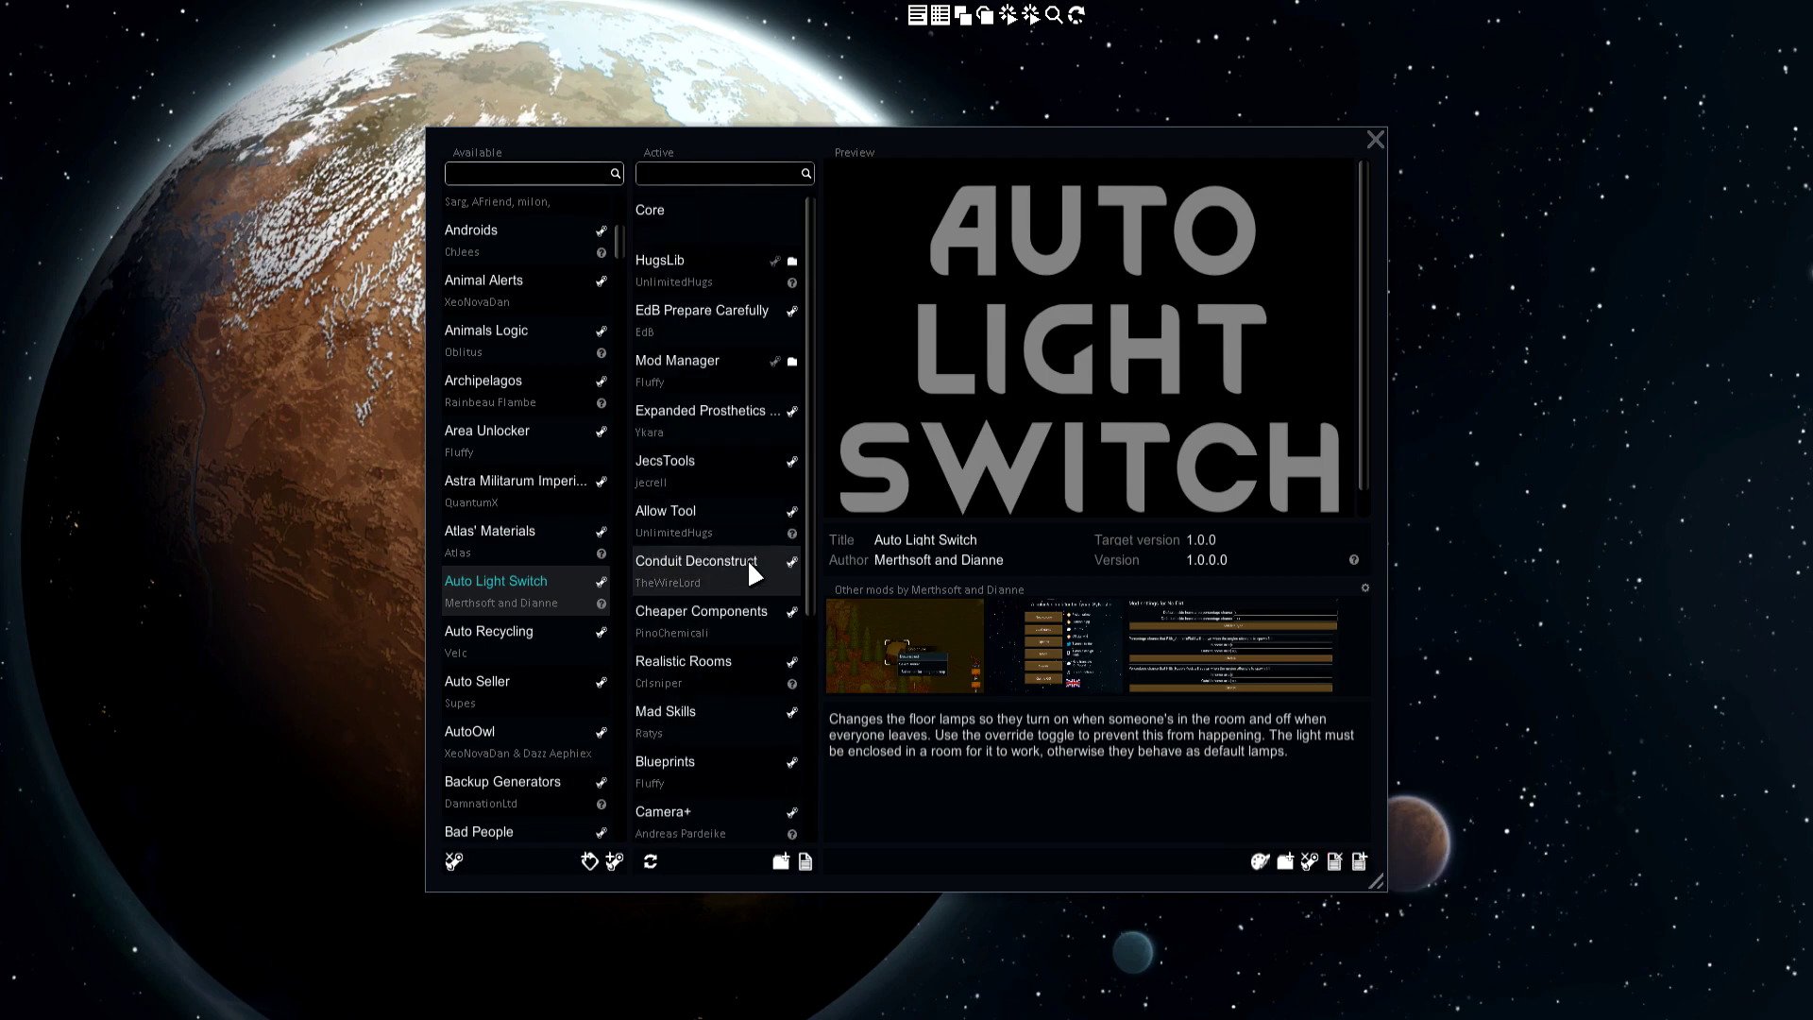
{"action": "mouse_move", "coordinate": [808, 397]}
{"action": "left_mouse_down"}
{"action": "mouse_move", "coordinate": [793, 668]}
{"action": "mouse_move", "coordinate": [783, 395]}
{"action": "left_mouse_up"}
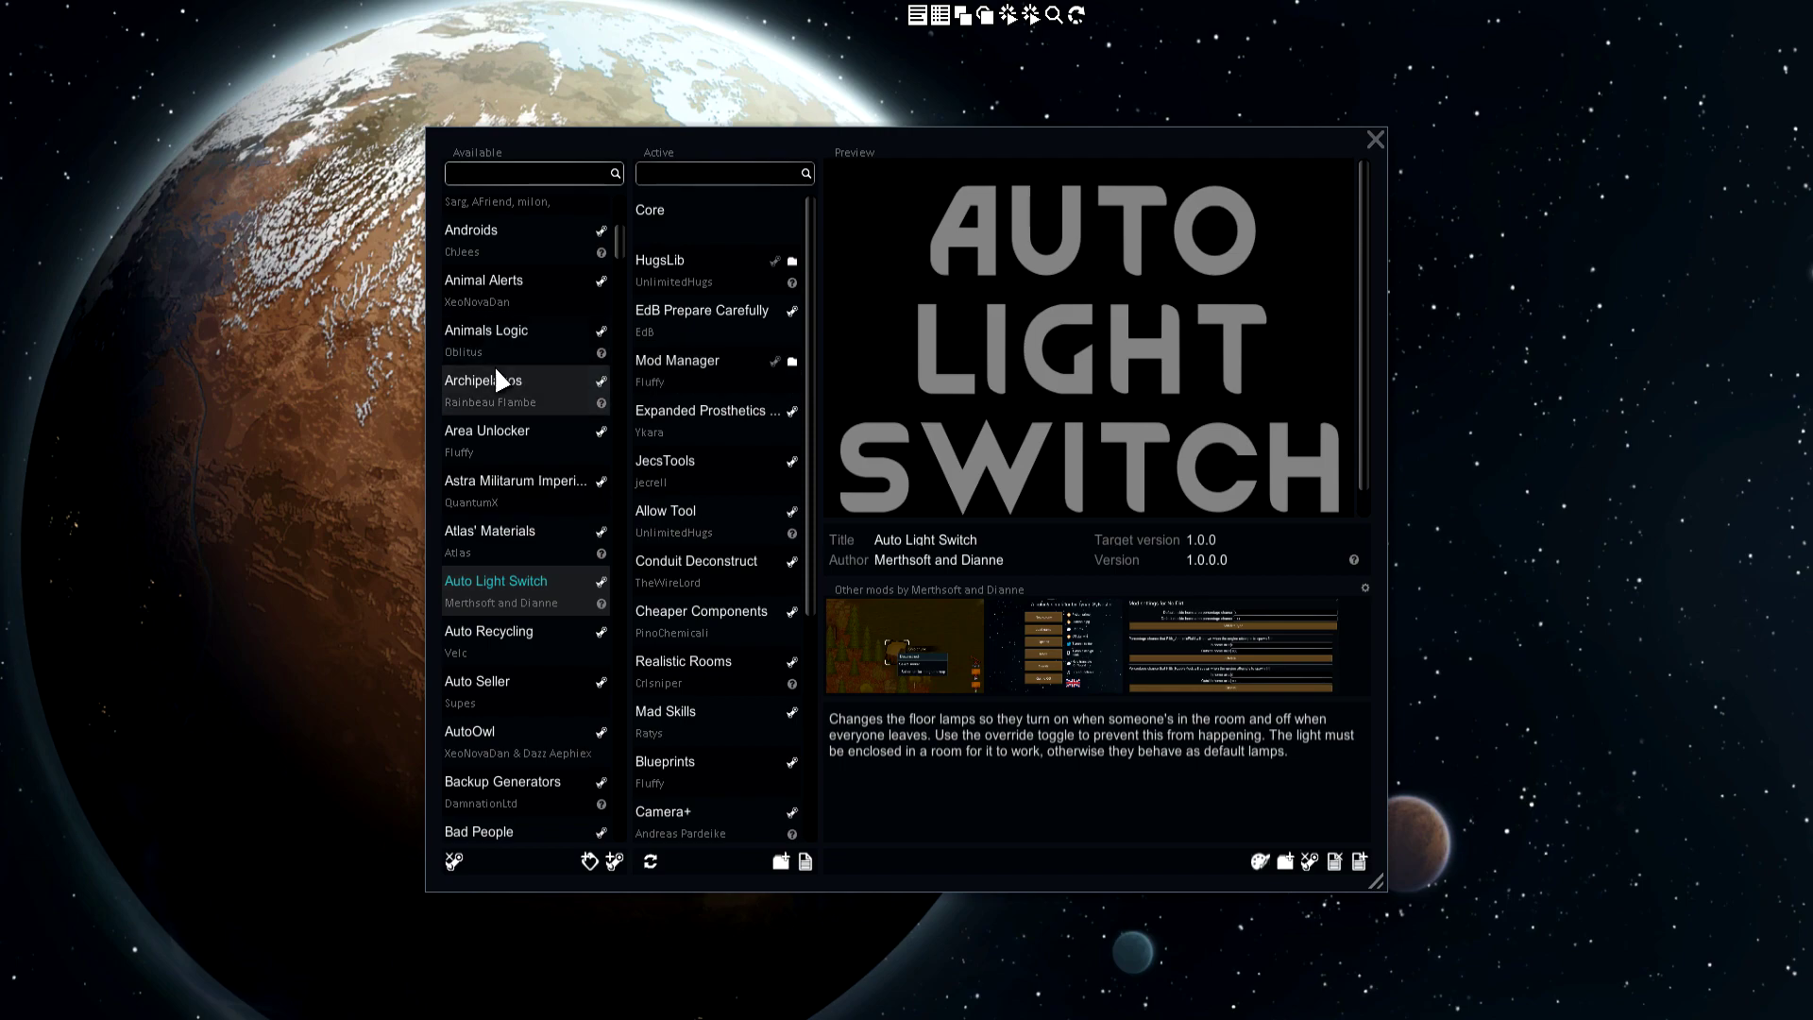
{"action": "scroll", "coordinate": [524, 468], "scroll_direction": "up", "scroll_amount": 10}
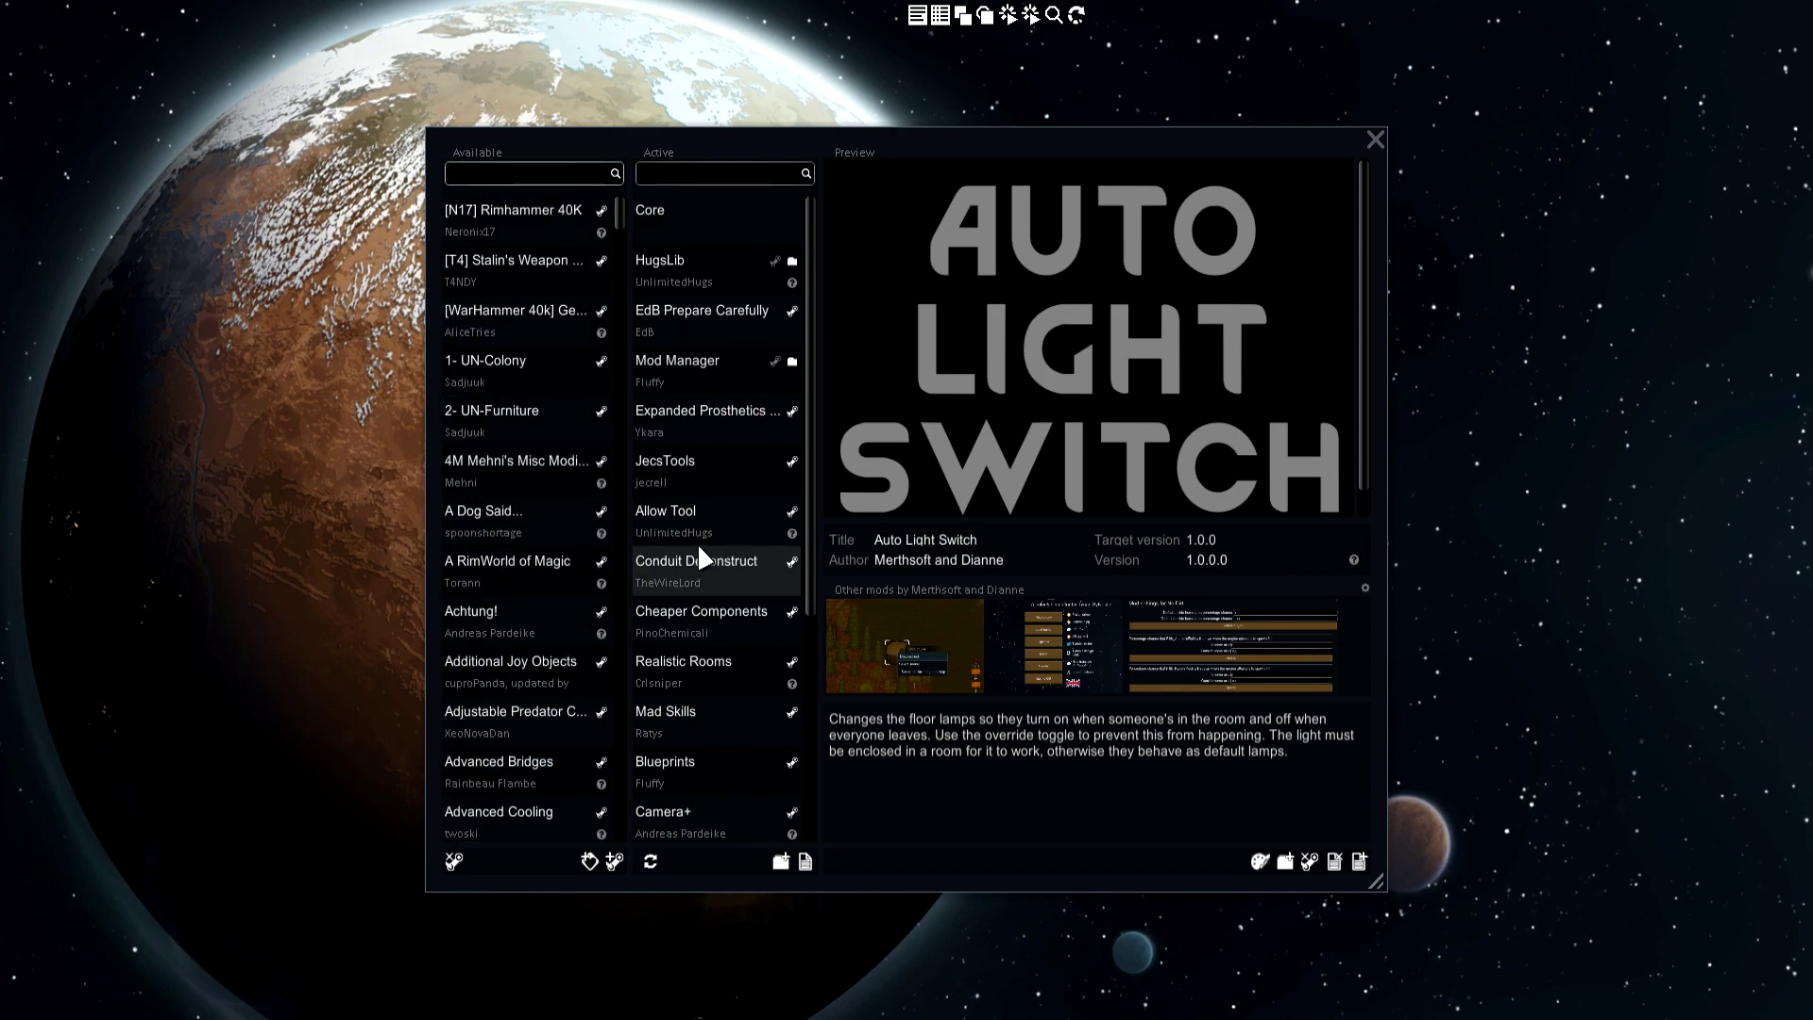
{"action": "scroll", "coordinate": [704, 321], "scroll_direction": "down", "scroll_amount": 4}
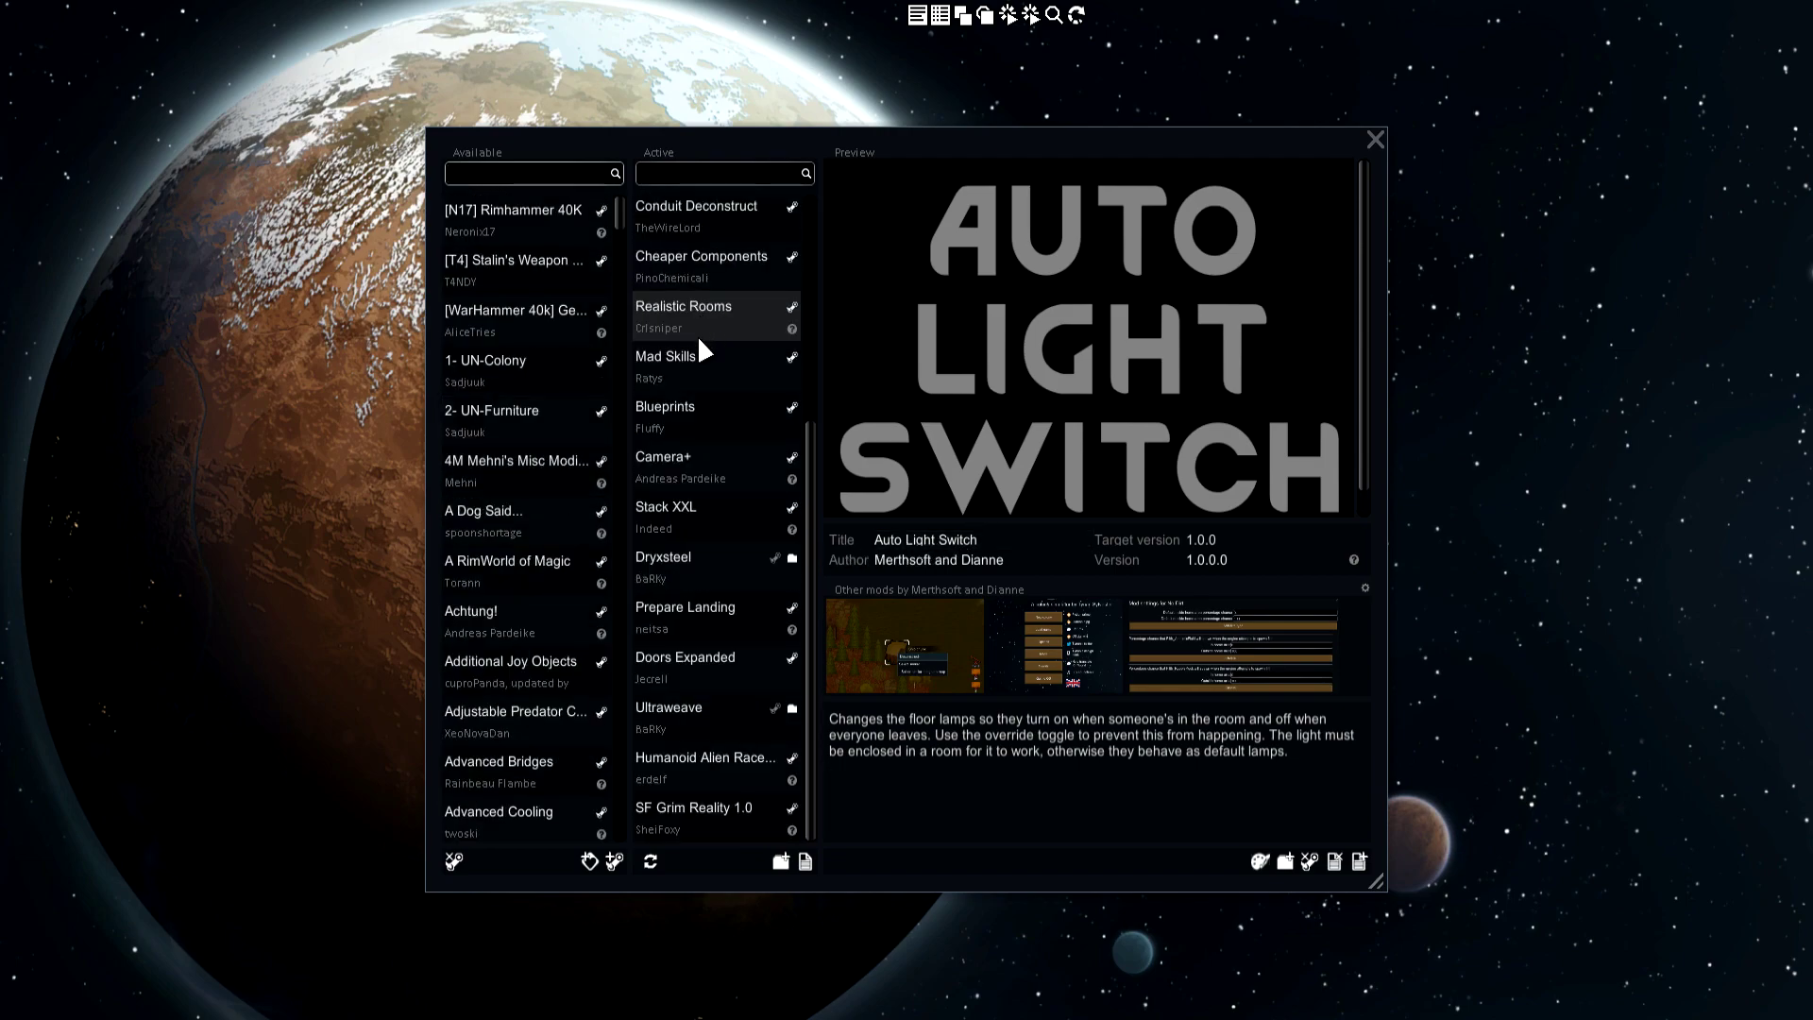
{"action": "left_click", "coordinate": [703, 703]}
{"action": "left_click", "coordinate": [706, 757]}
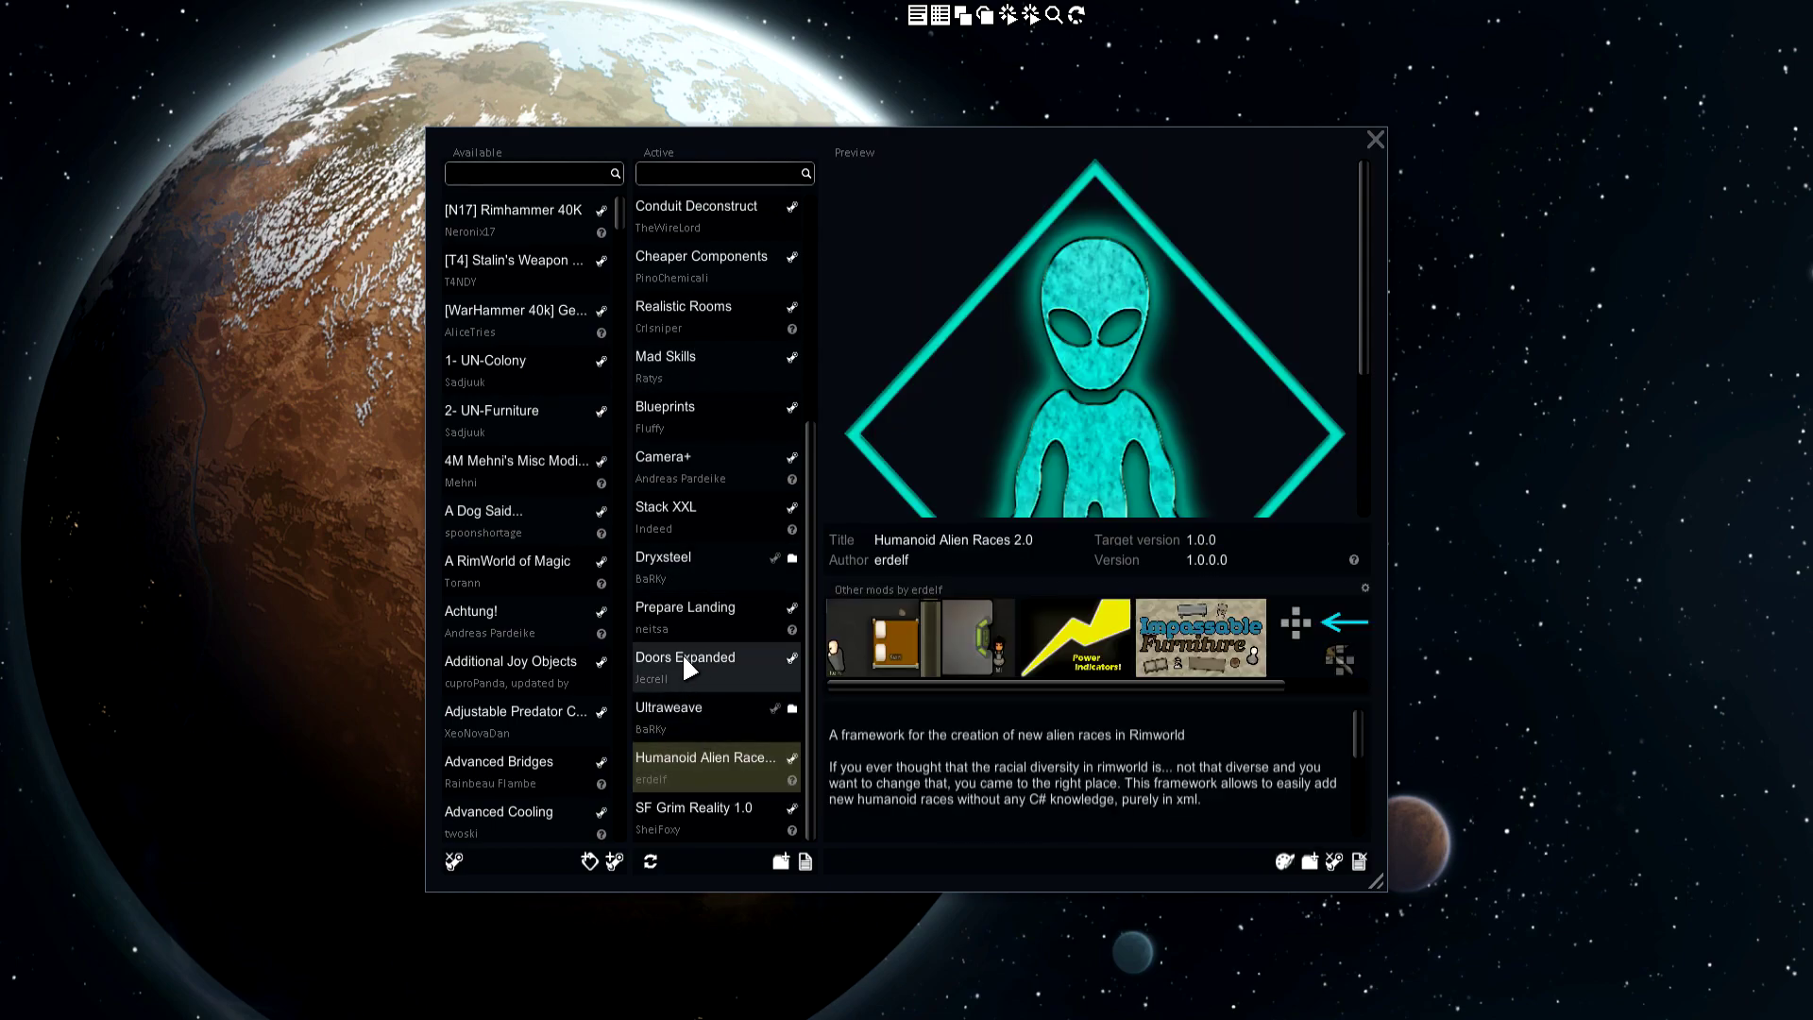
{"action": "left_click", "coordinate": [683, 658]}
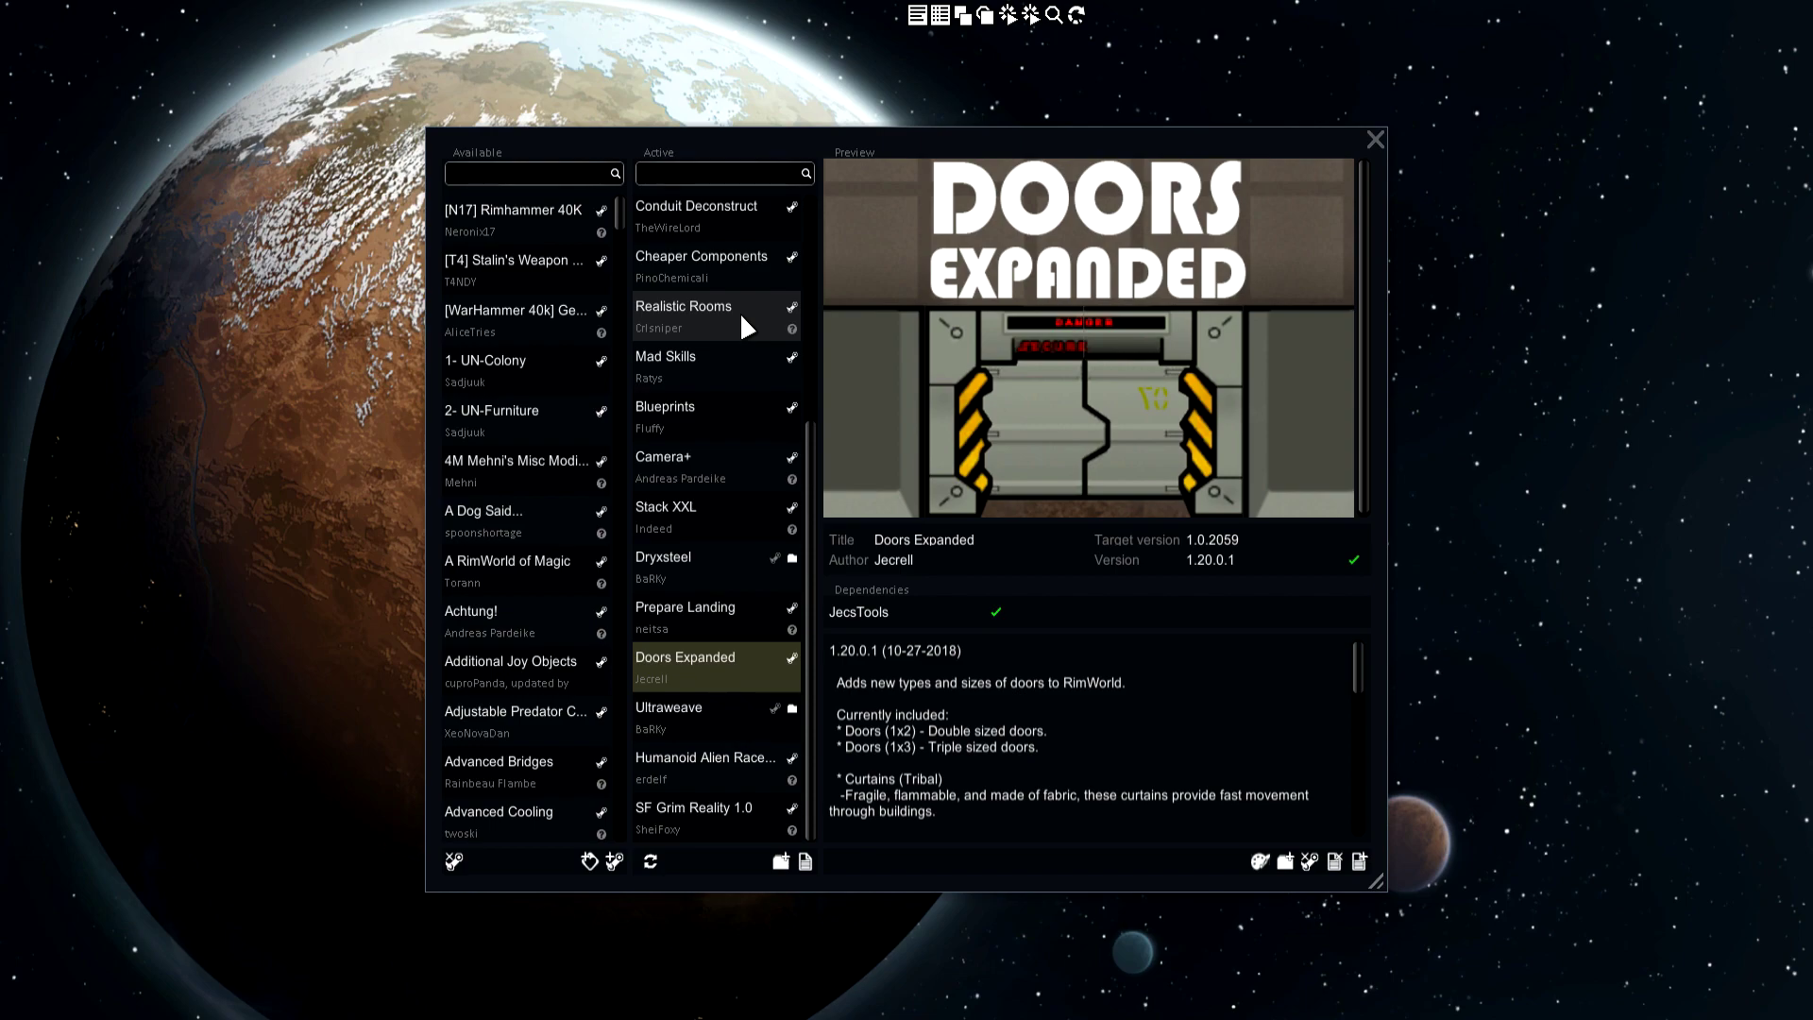
{"action": "scroll", "coordinate": [740, 312], "scroll_direction": "up", "scroll_amount": 5}
{"action": "scroll", "coordinate": [739, 312], "scroll_direction": "down", "scroll_amount": 5}
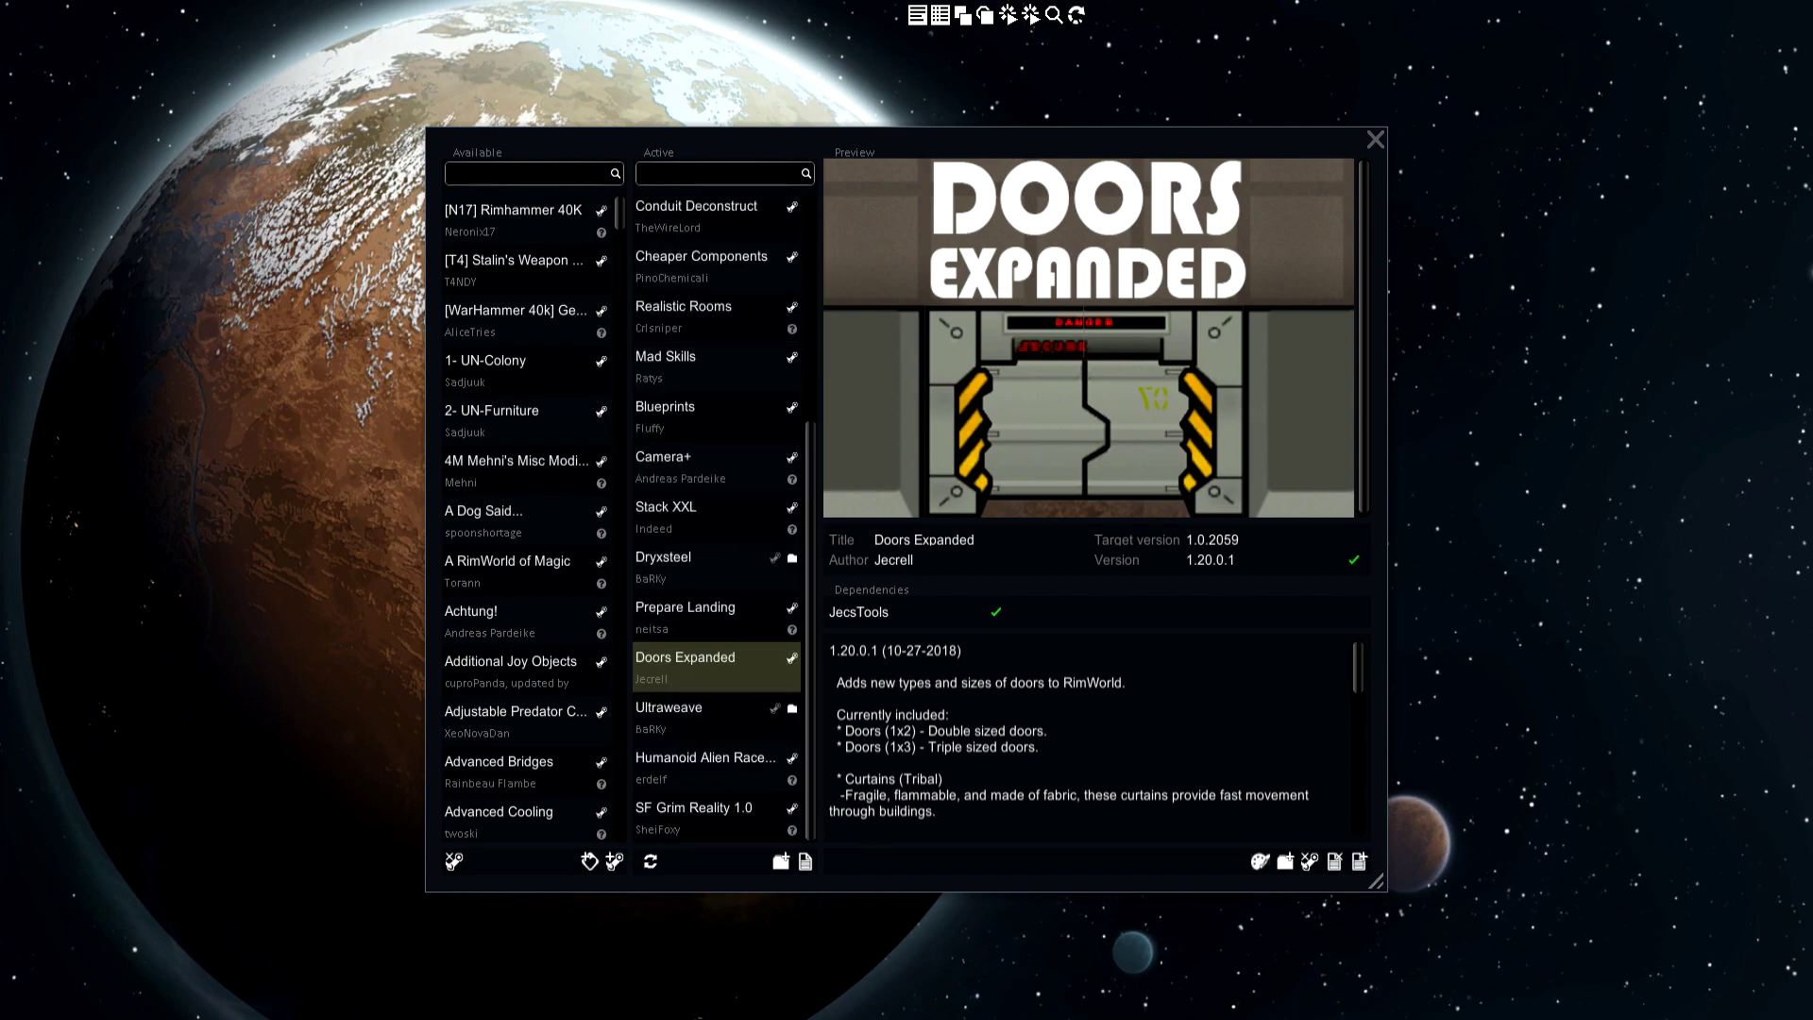